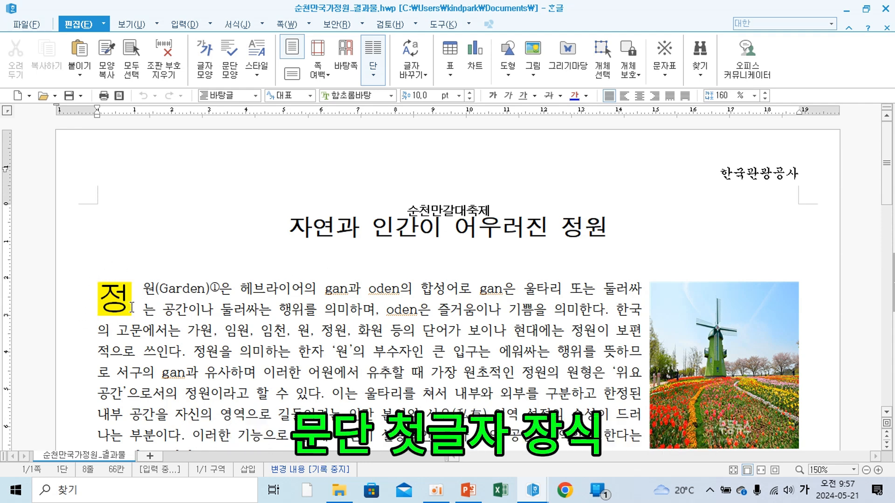
Review the finished sample document's drop cap, picture, shaded heading, numbered outline, emphasis-dotted heading, schedule table, footnote and page number
scroll(289, 320, "down", 1)
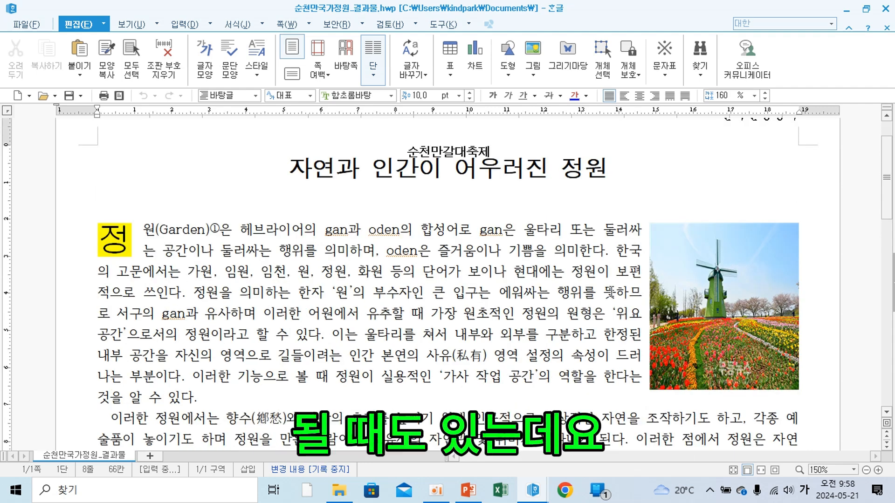
scroll(531, 331, "down", 2)
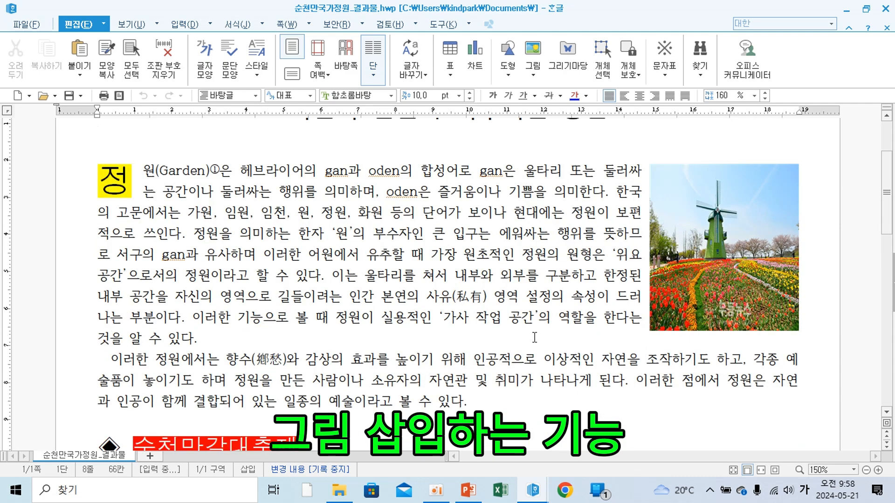
scroll(529, 330, "down", 3)
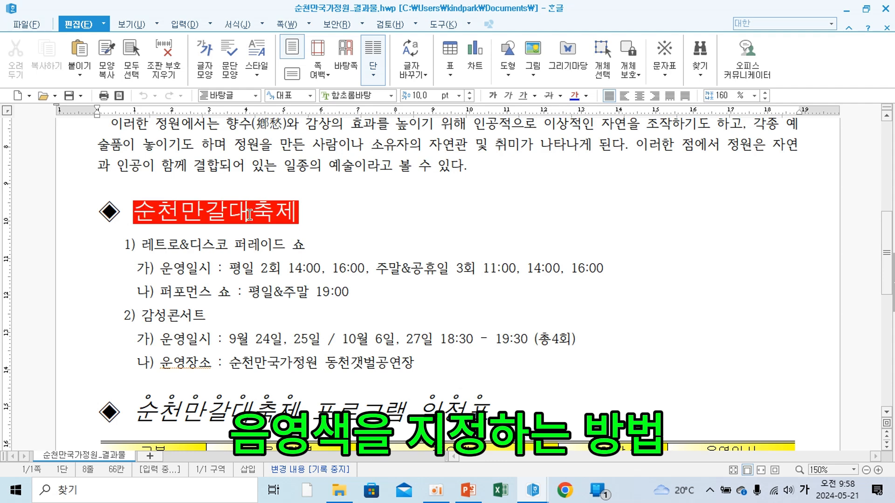
left_click(144, 245)
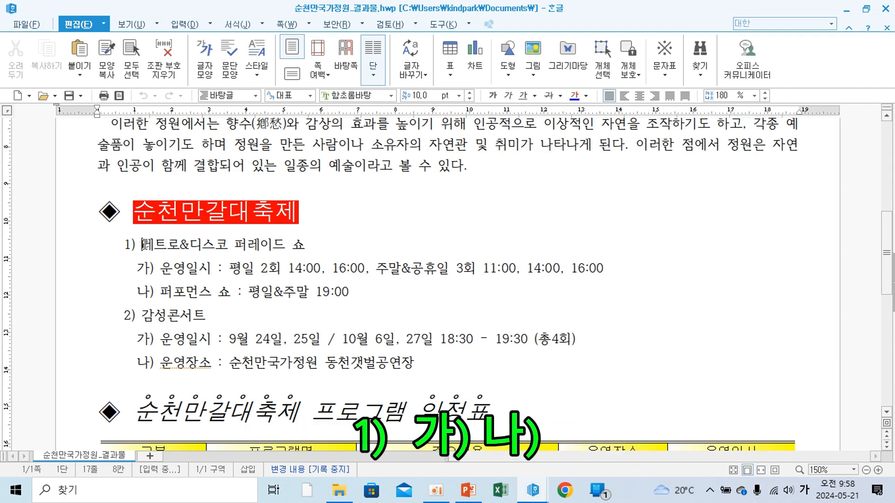
left_click(156, 268)
left_click(152, 293)
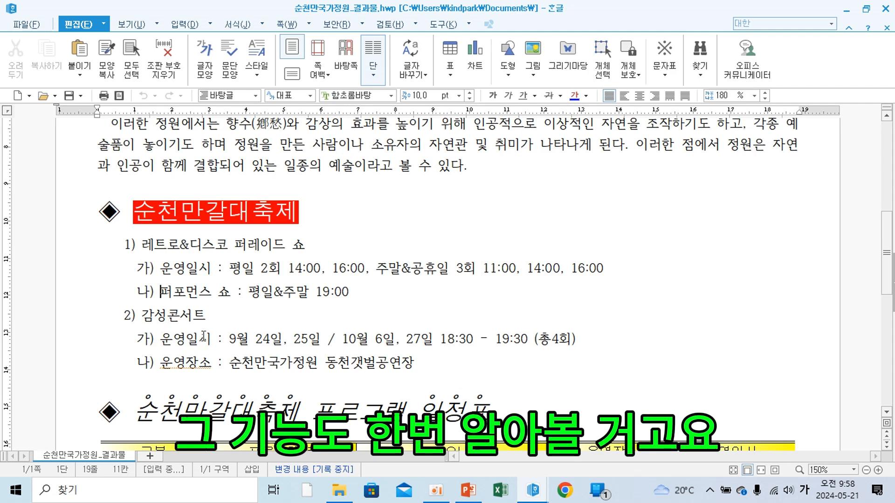
scroll(204, 337, "down", 5)
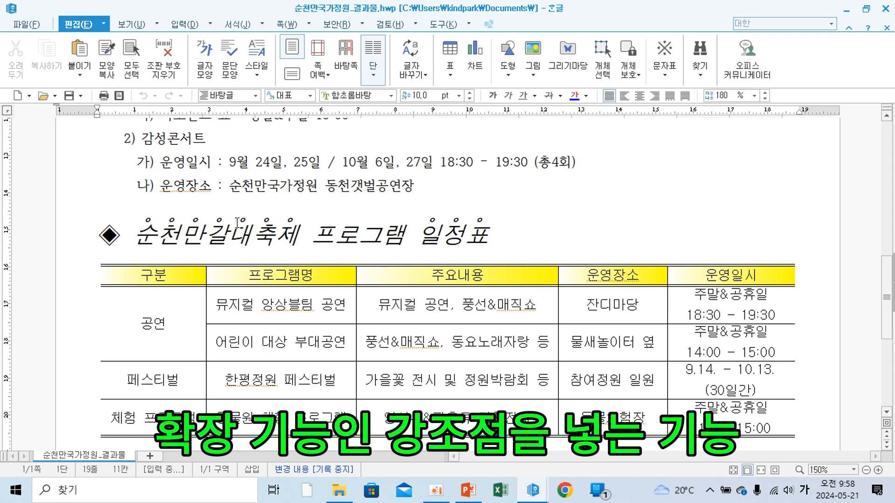
scroll(261, 280, "down", 2)
scroll(275, 311, "down", 7)
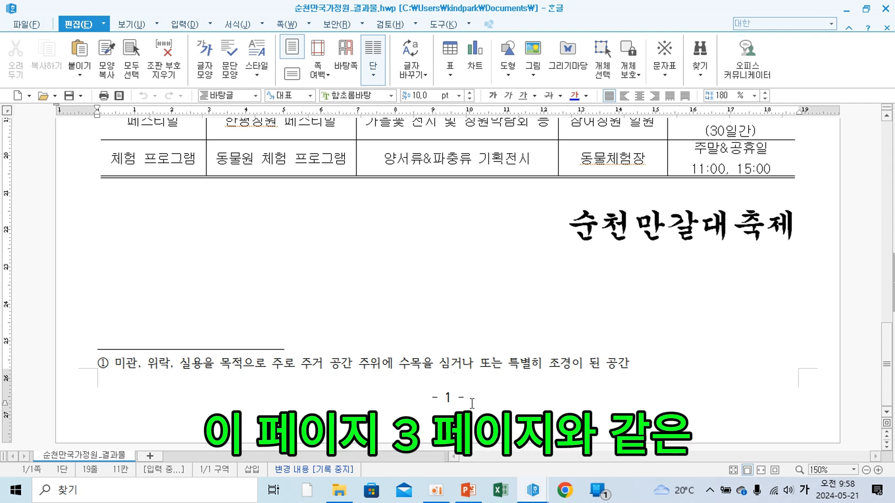
scroll(466, 401, "up", 15)
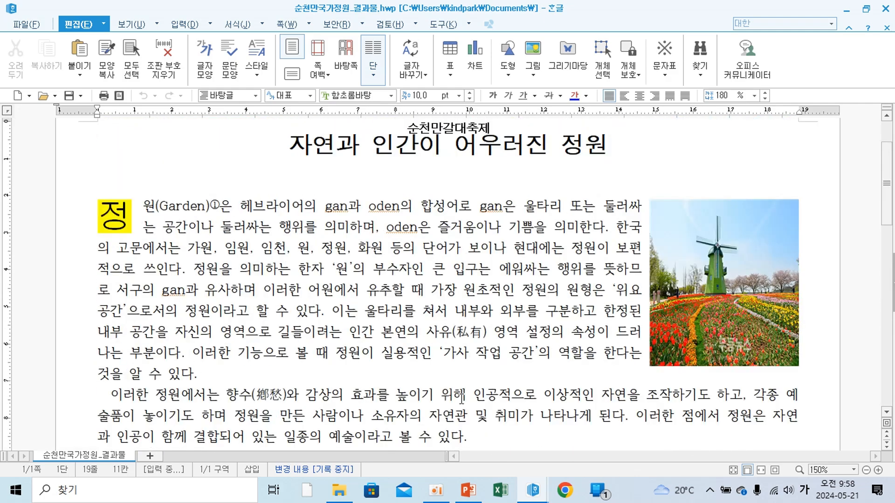
scroll(461, 397, "up", 3)
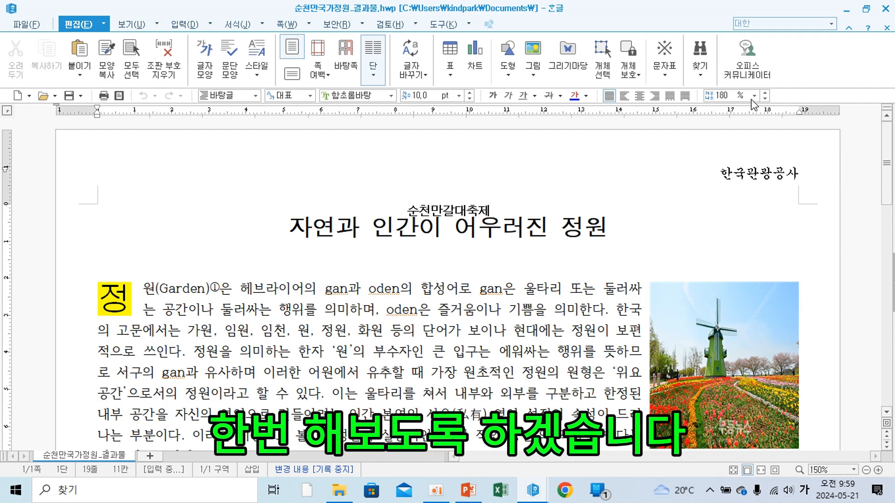
Minimise the sample, start Hangul with a blank document, and set its top and bottom page margins to 10 mm
left_click(846, 10)
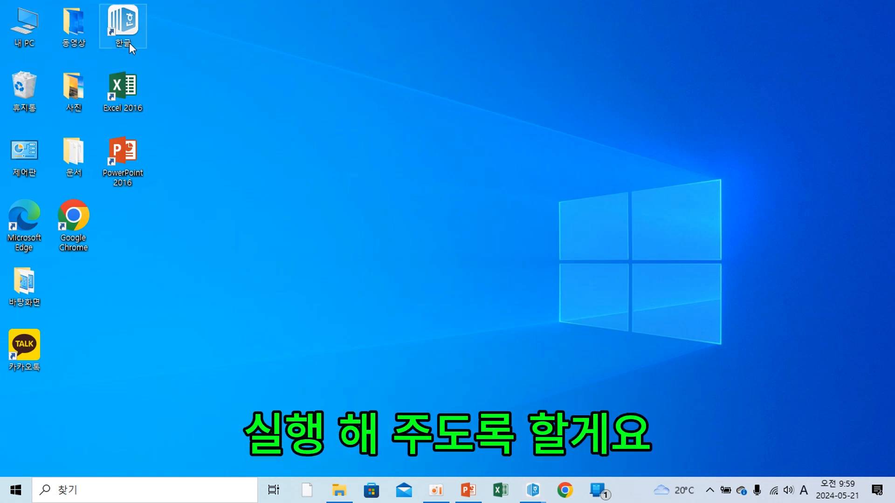
double_click(125, 30)
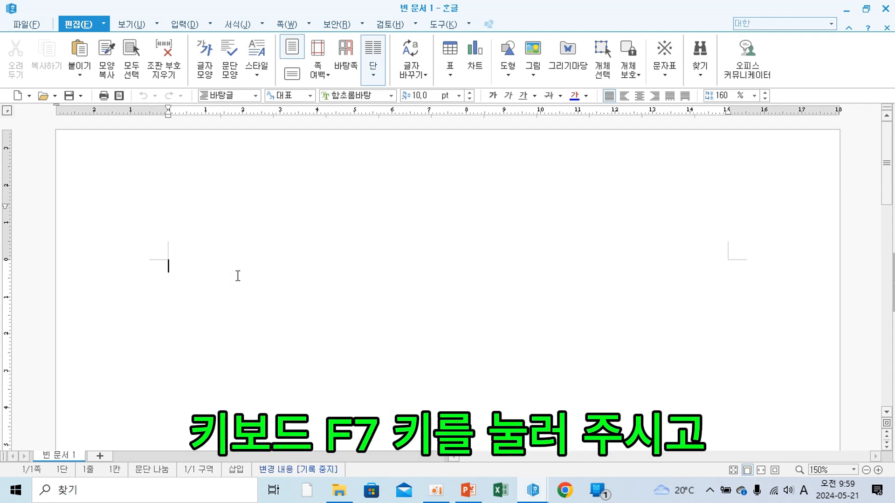
key("F7")
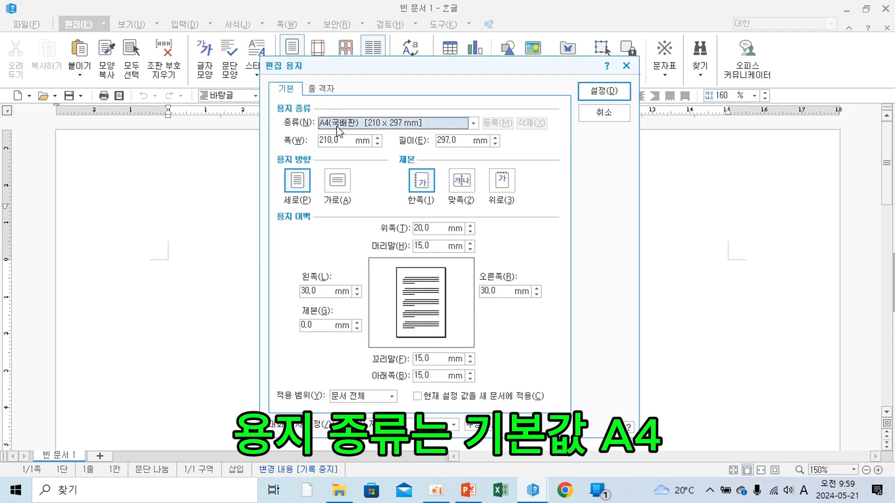
left_click(391, 230)
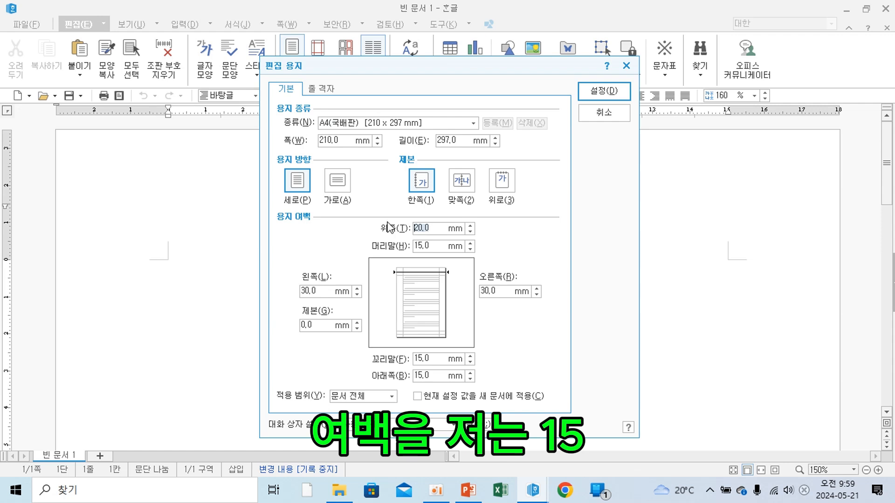
type("10")
key("Tab")
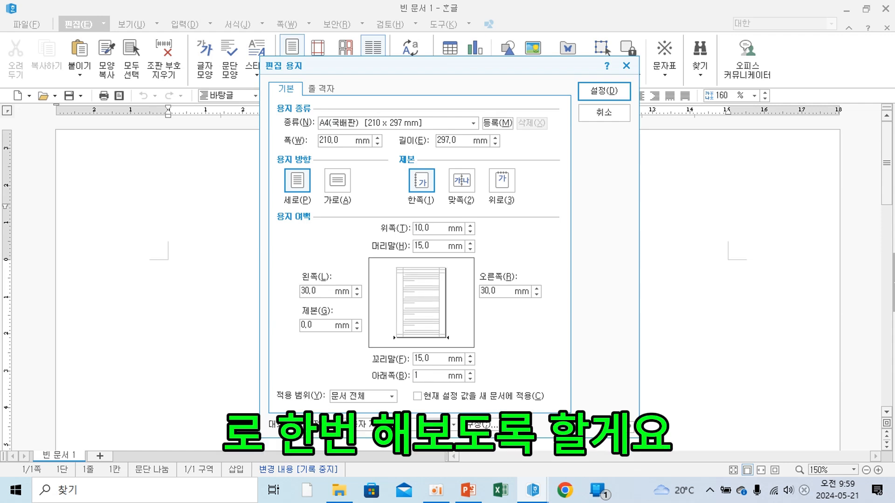
type("10")
key("Tab")
Set the left and right margins to 11 mm and the header and footer margins to 10 mm, and apply the page setup
type("1")
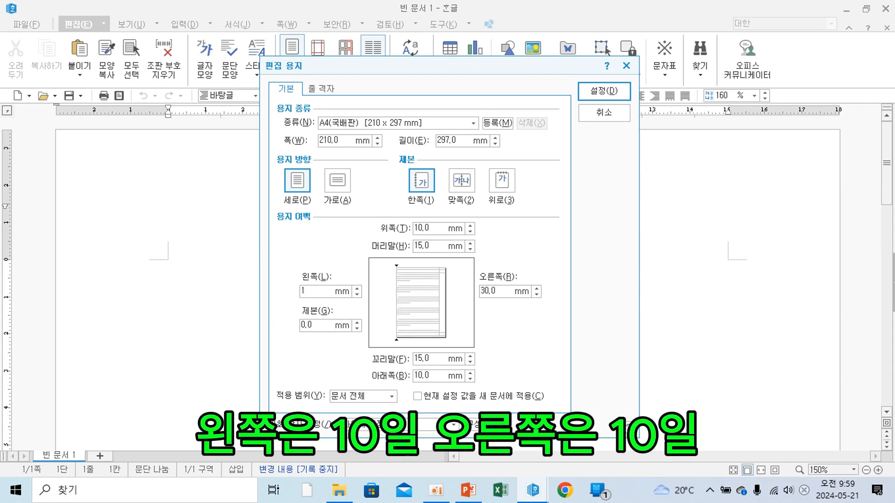
type("1")
key("Tab")
type("11")
key("Tab")
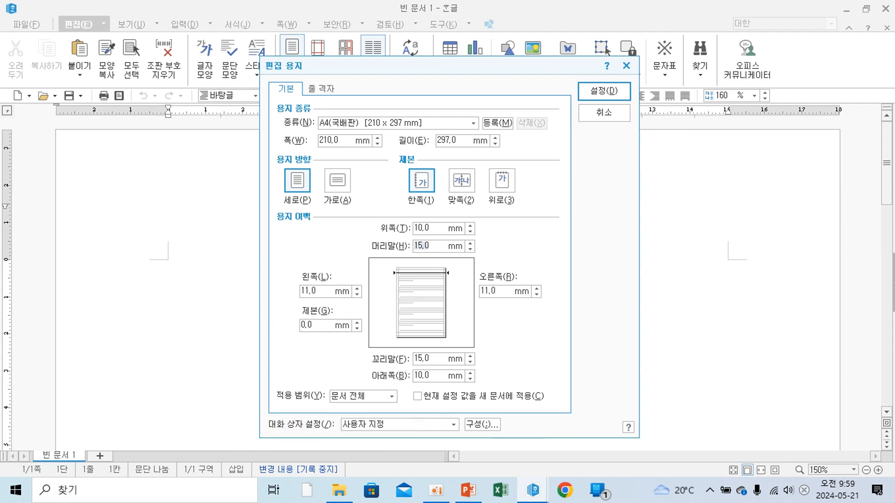
type("10")
key("Tab")
type("10")
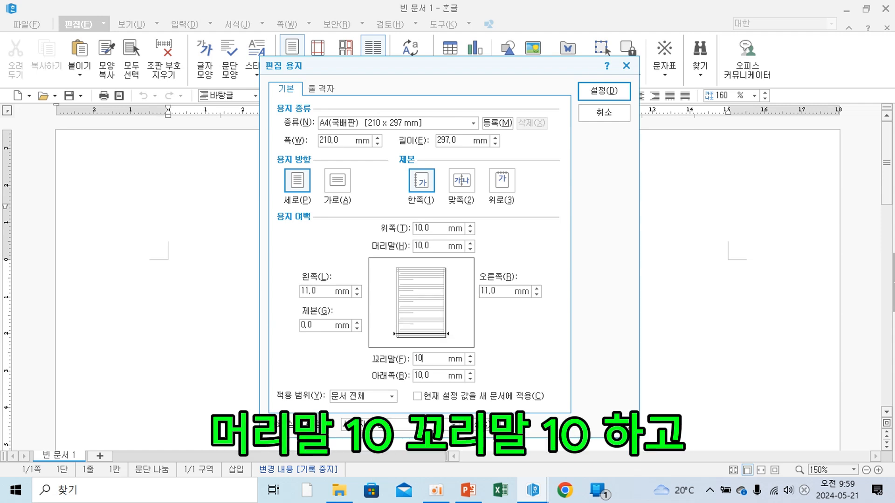
left_click(605, 92)
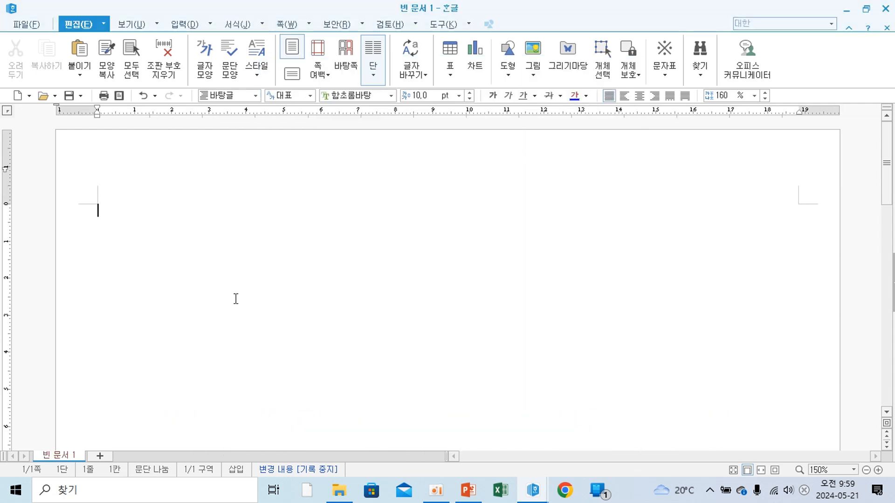
Enter the title "자연과 인간이 어우러진 정원", leave one blank line, and begin the body paragraph with "정원("
type("자연")
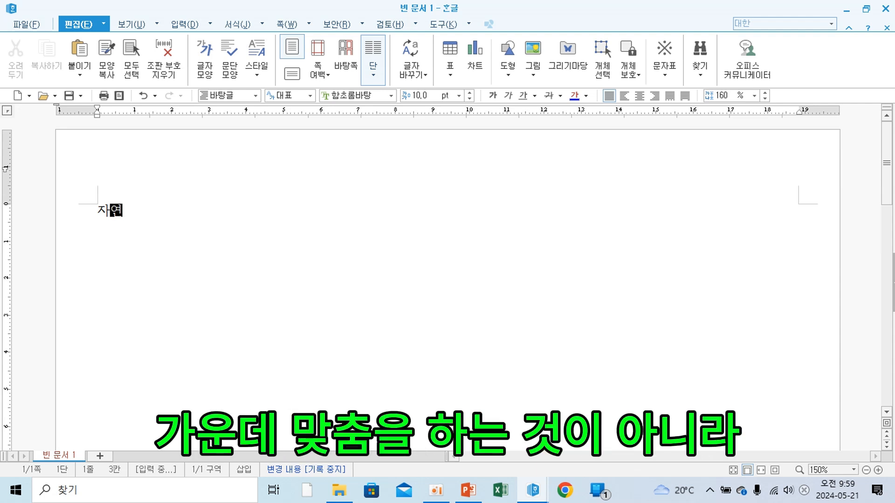
type("과 인간ㅇ")
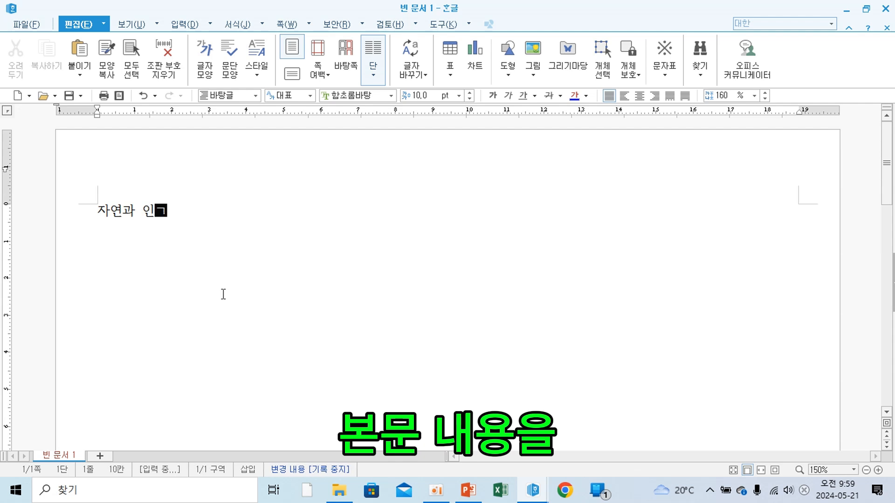
type("ㅣ 어우러진")
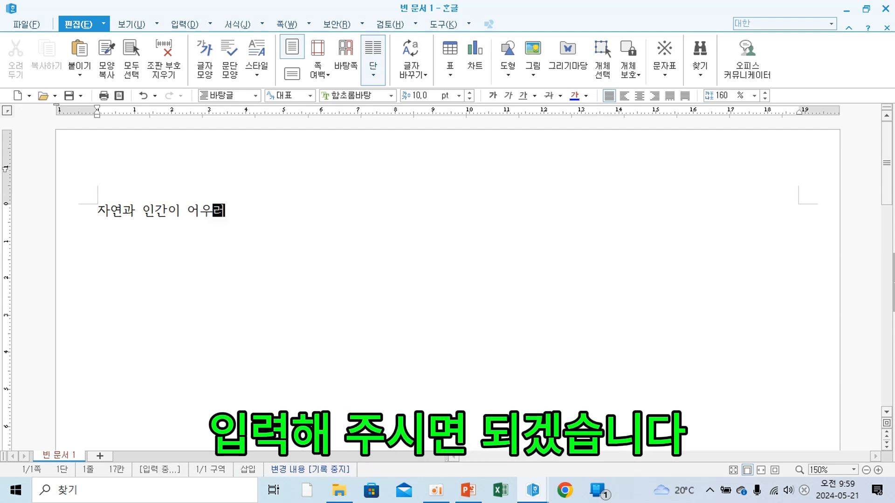
type(" 정원")
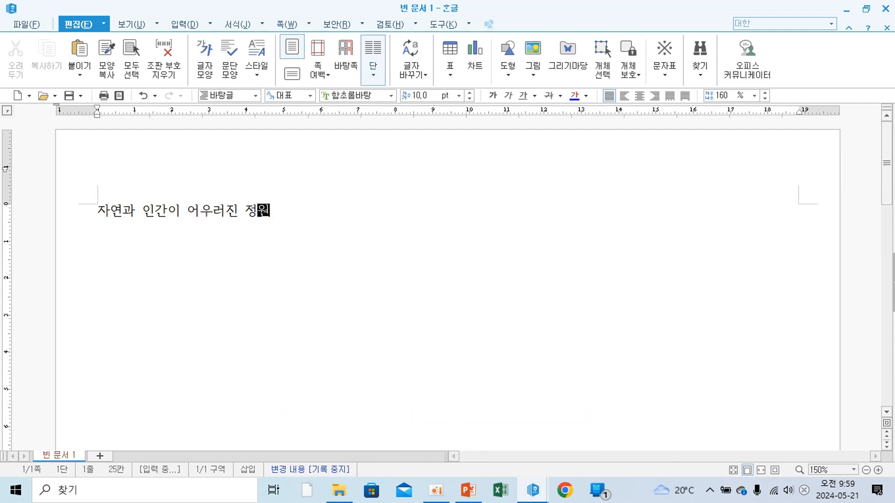
key("Return")
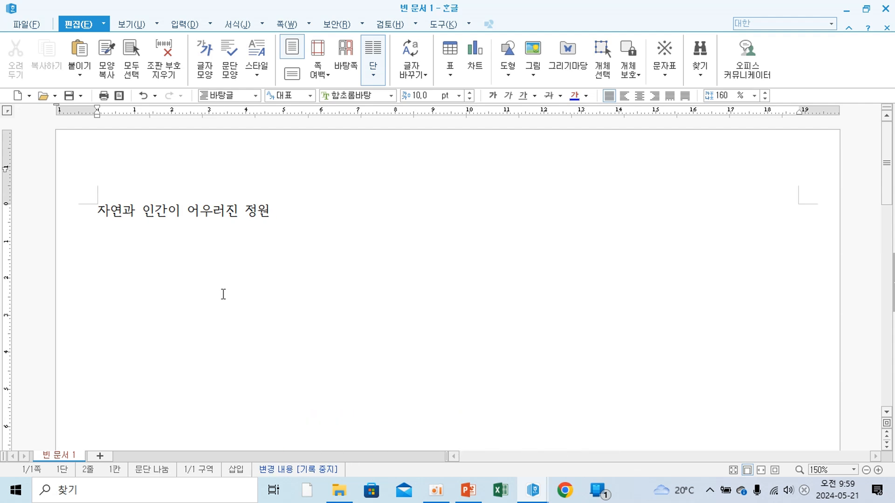
key("Return")
type("정")
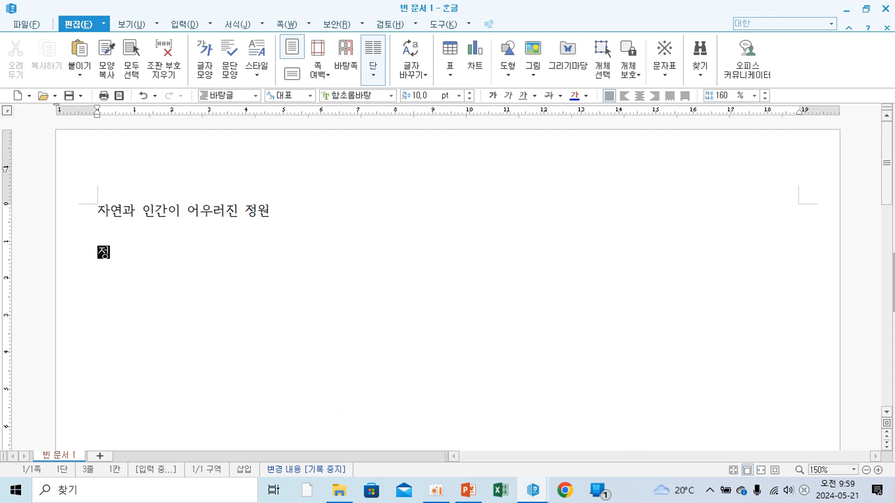
type("원(")
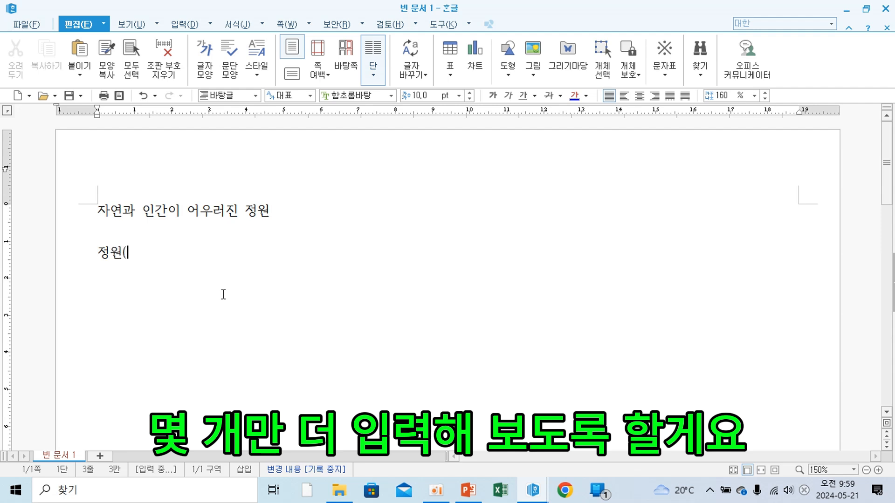
type("대")
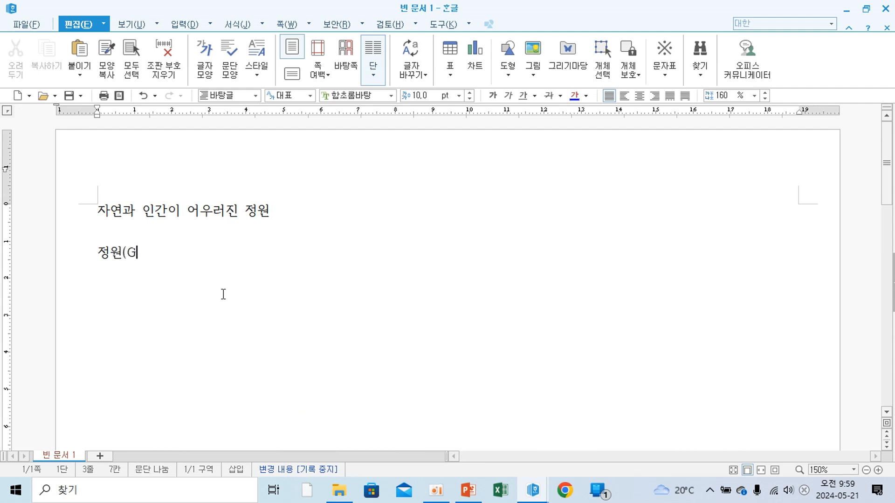
key("BackSpace")
key("BackSpace")
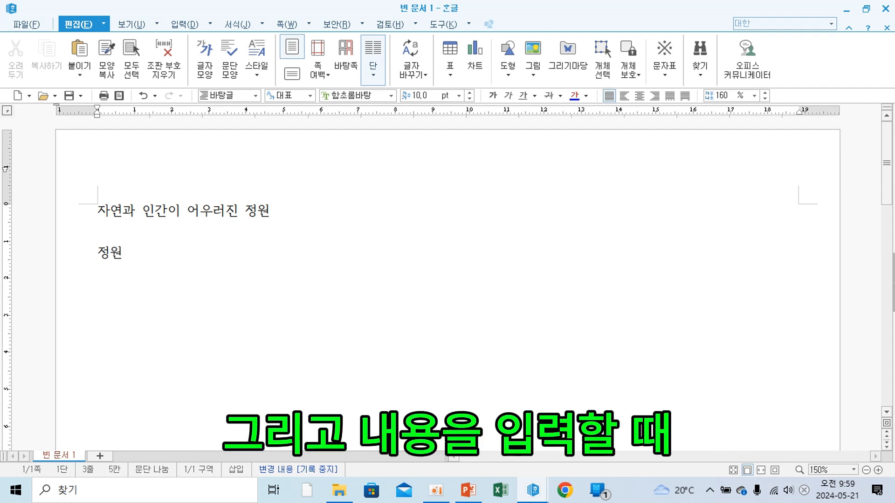
type("(")
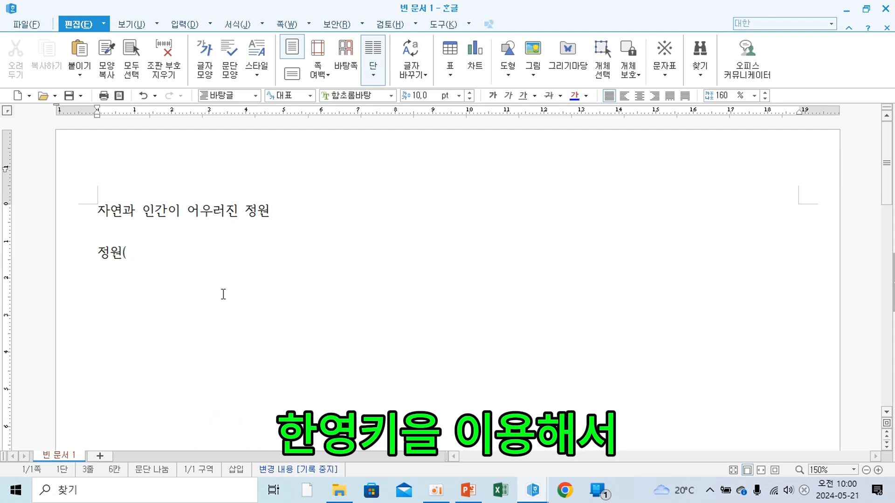
type("ㅎ")
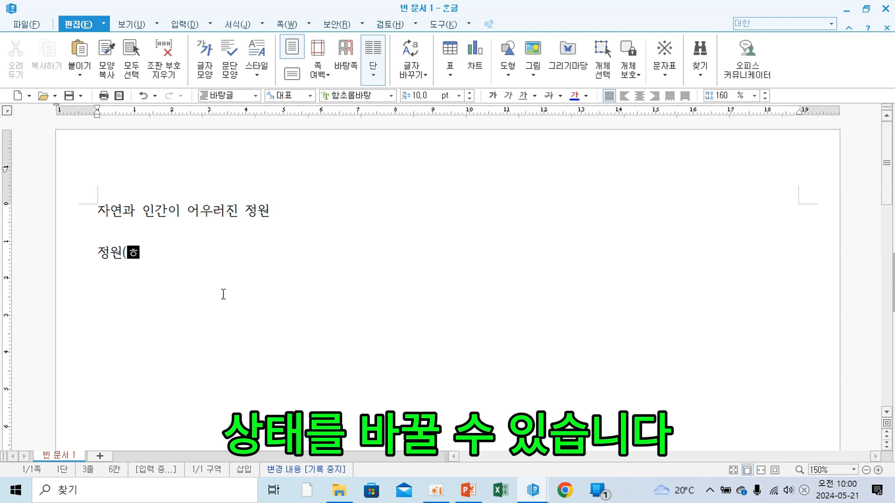
key("BackSpace")
Continue the body paragraph with "Garden)은 헤브리어의 gan과 oden 의 합성어로 gan은 울타리 또는 둘러싸는 공간이나"
type("Garden)은 헤브리어의 gan과 oden 의 합성어로 gan은 울타리 또는 둘러ㅆ")
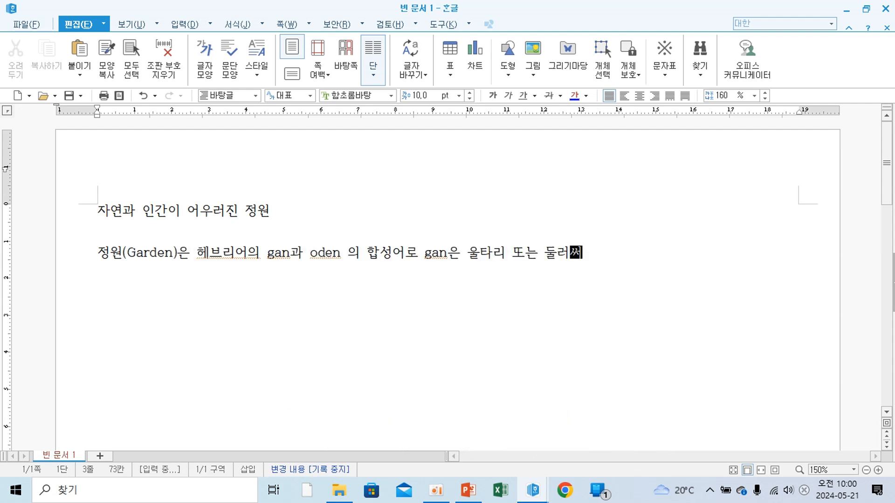
type("ㅏ")
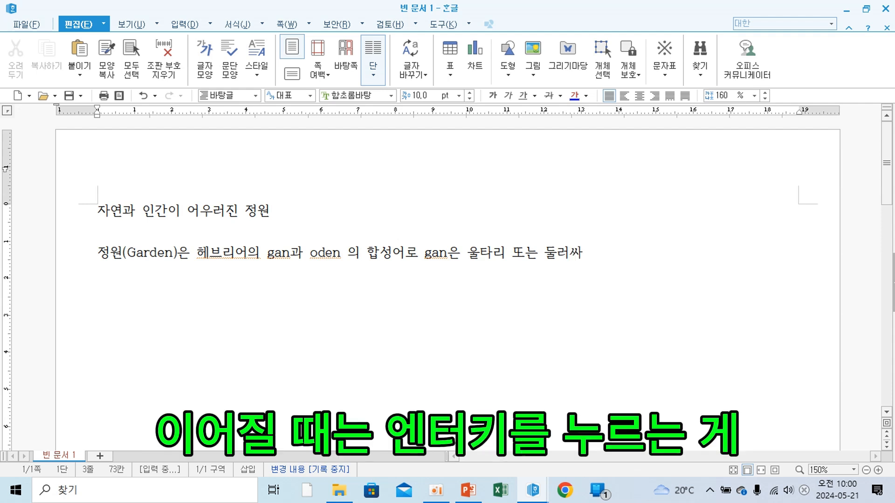
type("는 공간이")
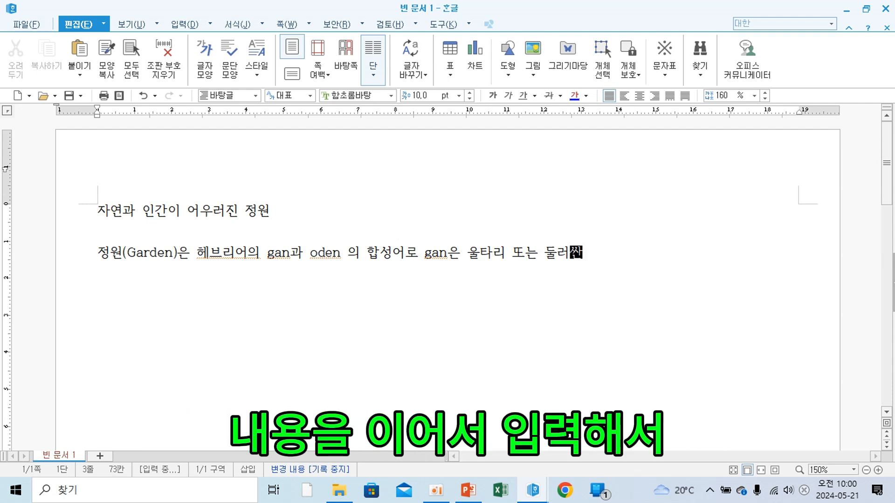
type("나 ")
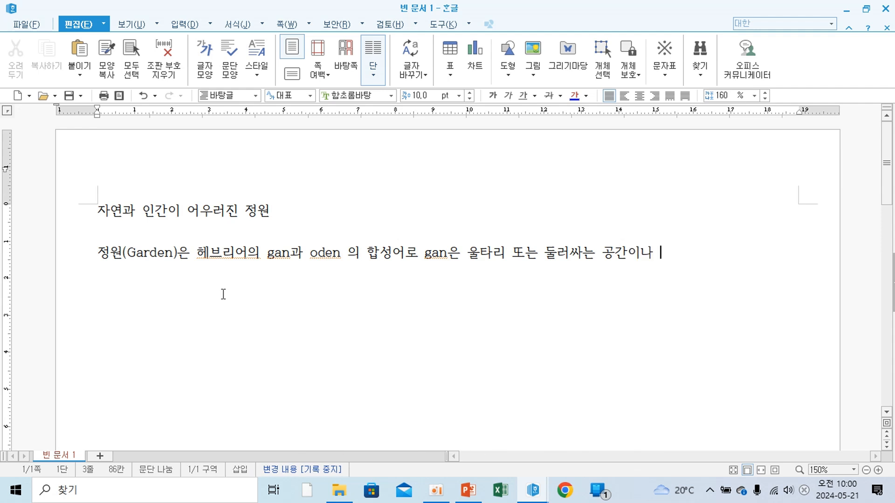
Finish the body paragraph with "둘러싸는 행위를 의마하며, oden은 즐거움이나 기쁨을 의미한다." and start a new line
type("둘러싸")
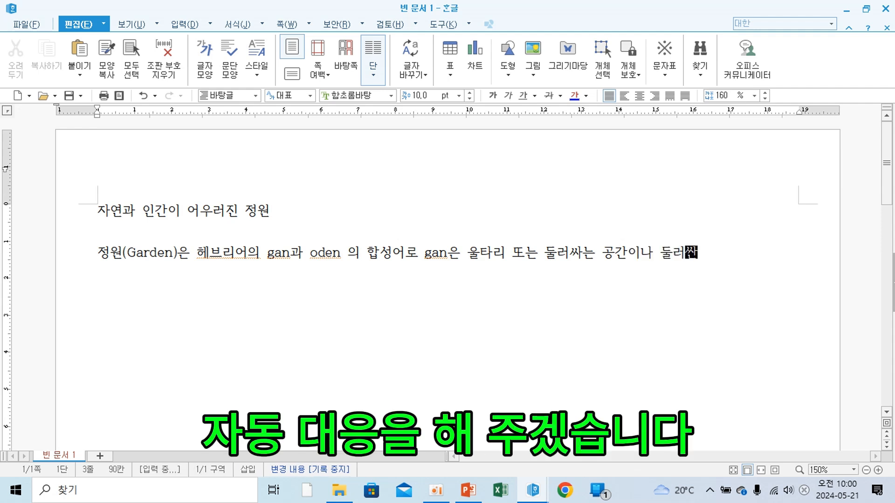
type("는 행위르를 의마하며")
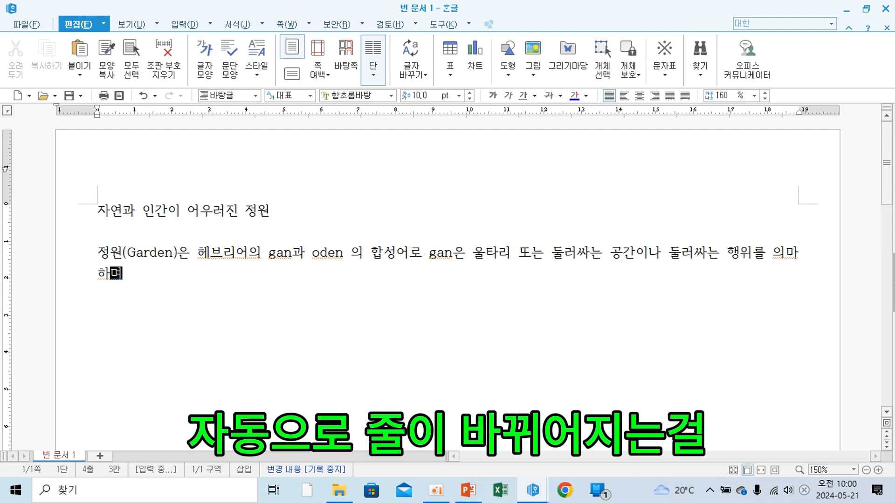
type(", oden은 즐거움이나 기쁨을 의미한다.")
key("Return")
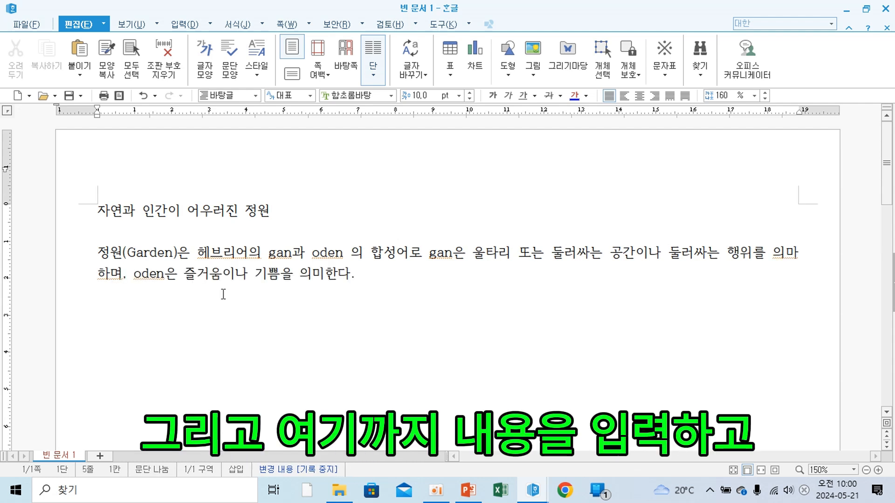
Leave two blank lines below the body paragraph and insert the ◈ symbol from the 기호2 character set
key("Return")
key("Return")
key("Return")
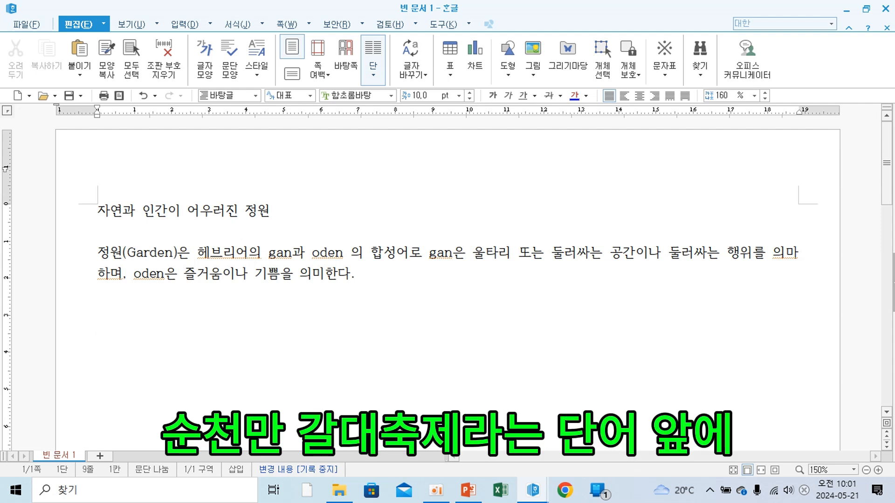
key("Up")
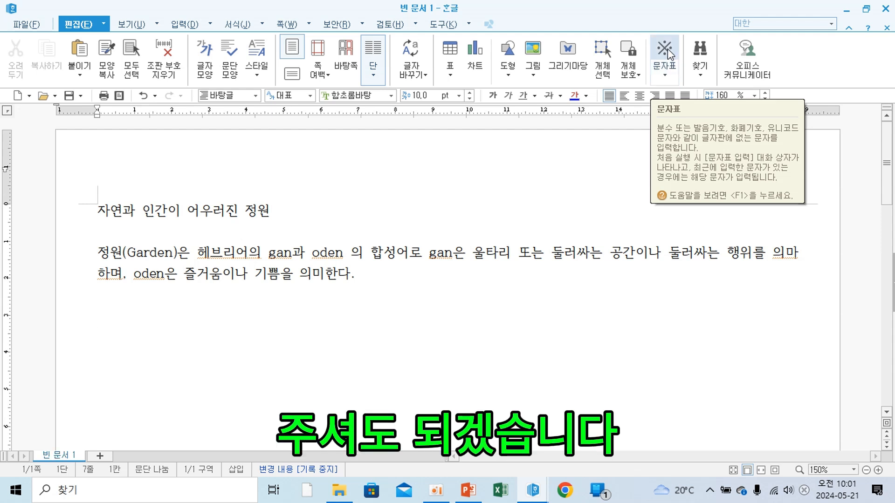
left_click(665, 80)
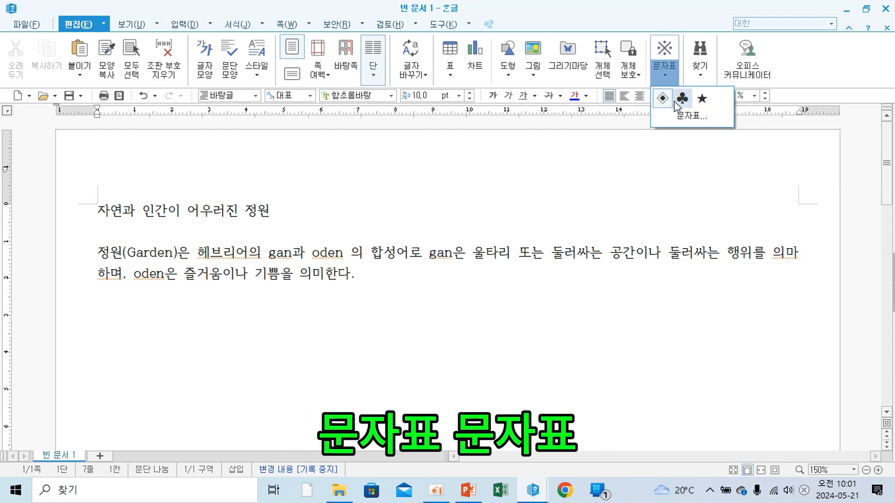
left_click(681, 116)
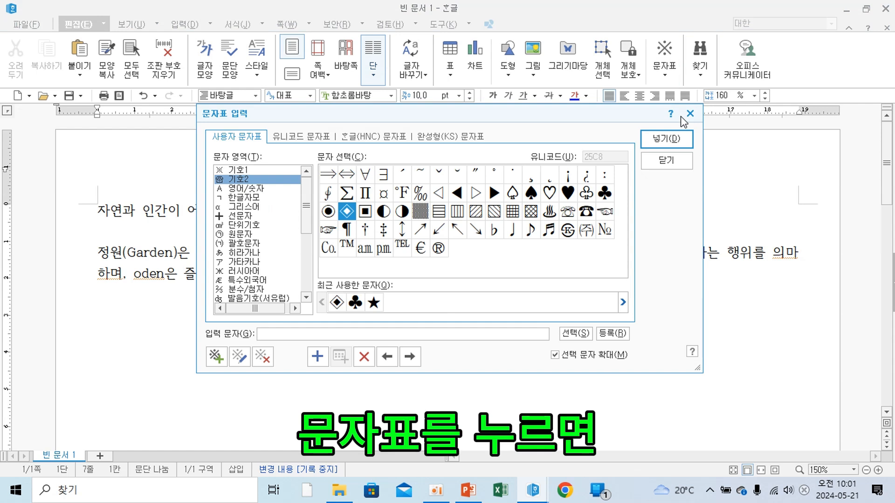
left_click(246, 172)
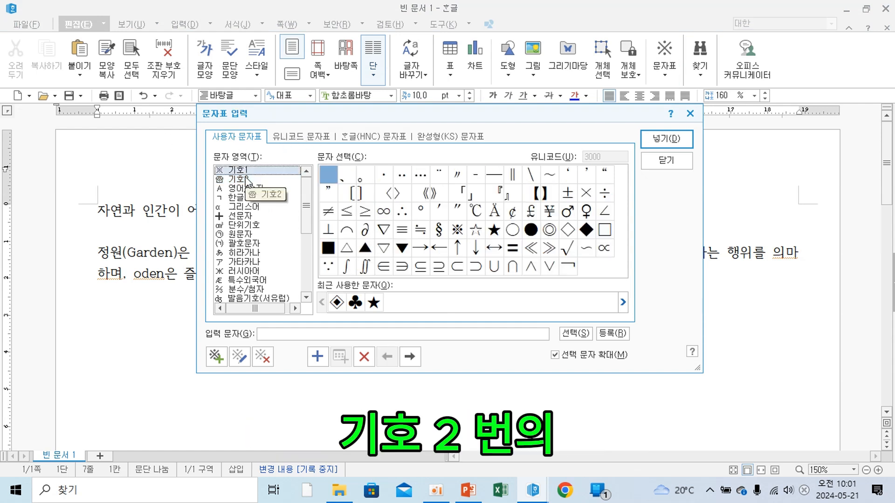
left_click(245, 179)
left_click(244, 172)
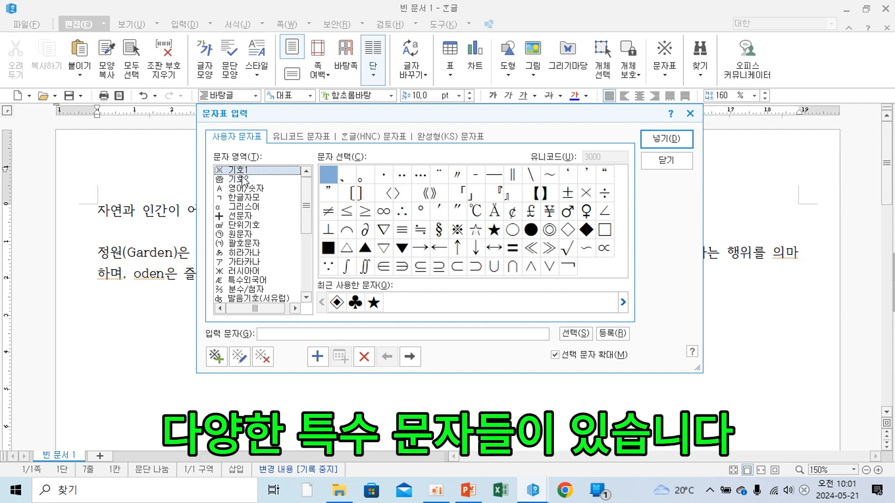
left_click(244, 180)
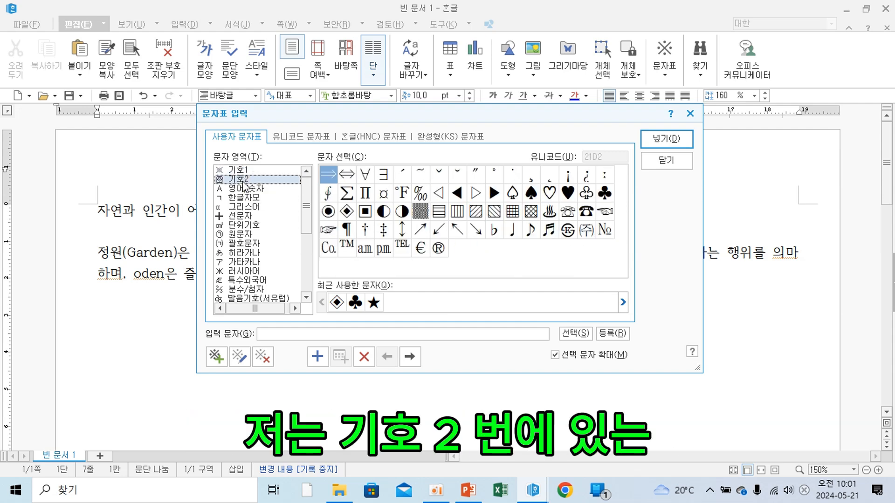
left_click(348, 212)
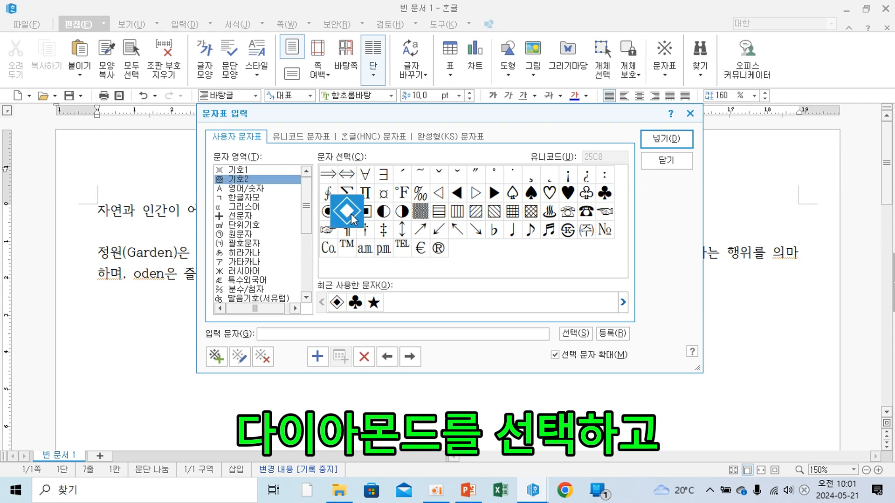
left_click(664, 139)
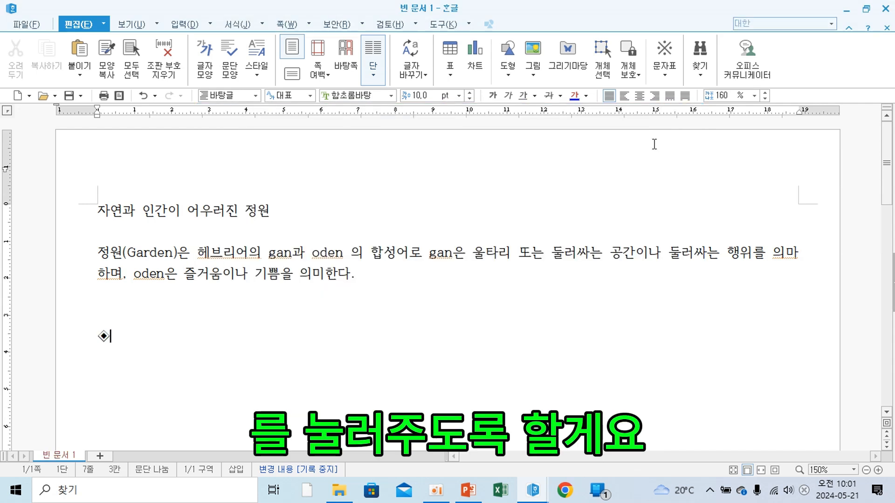
Enter the heading "순천만갈대축제" after the symbol and, below it, the lines "레트로 & 디스코 페레이드 쇼", "운영일시 :" and "퍼포먼스 쇼 :"
type("순천")
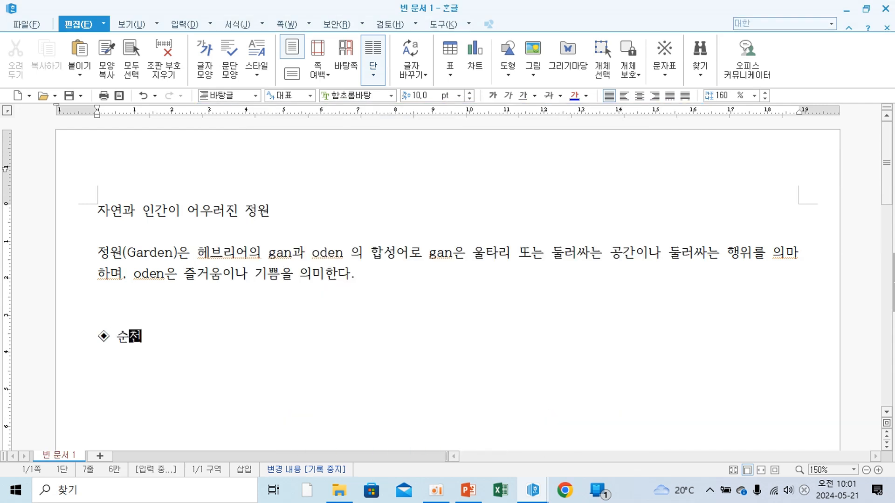
type("마만갈대축제")
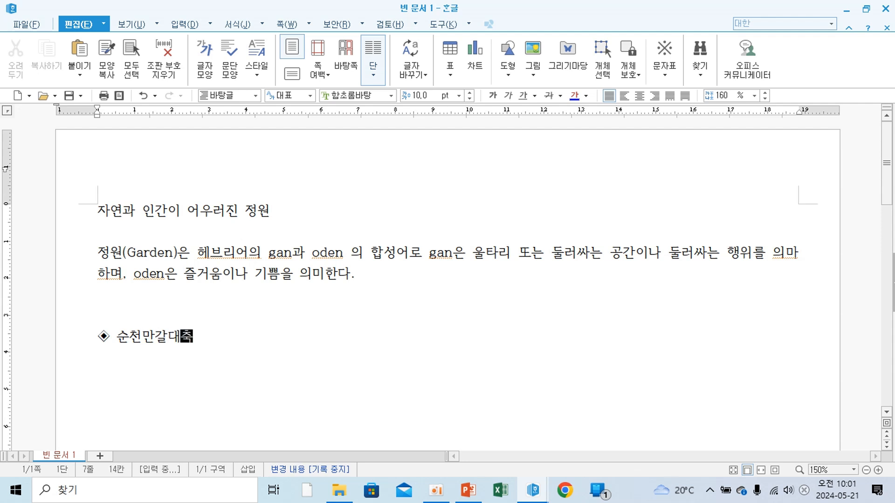
key("Return")
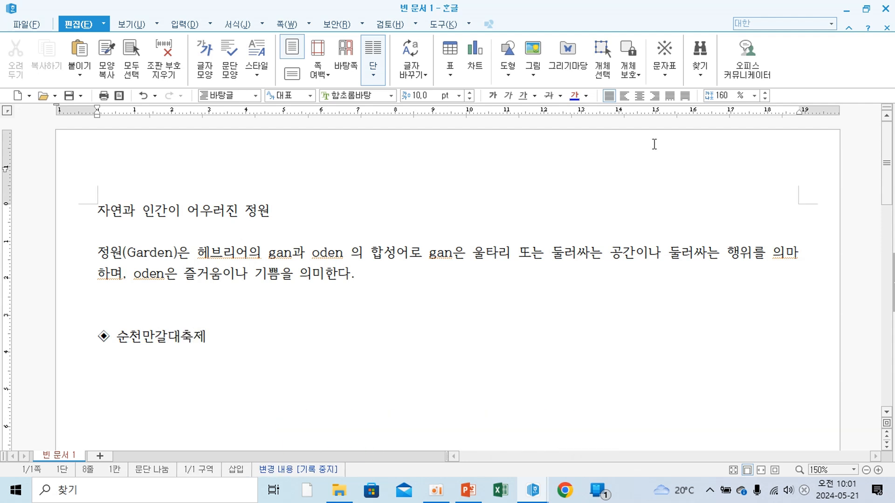
type("레트")
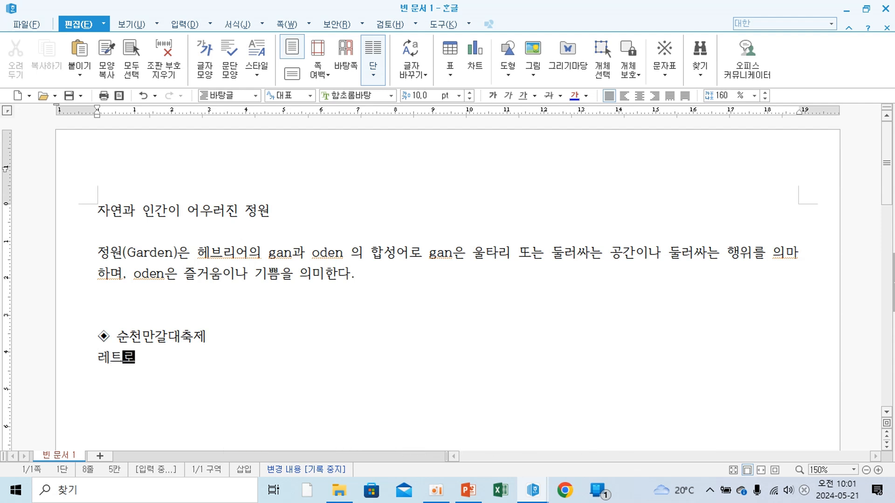
type("로 & 디스코 페레이드 쇼")
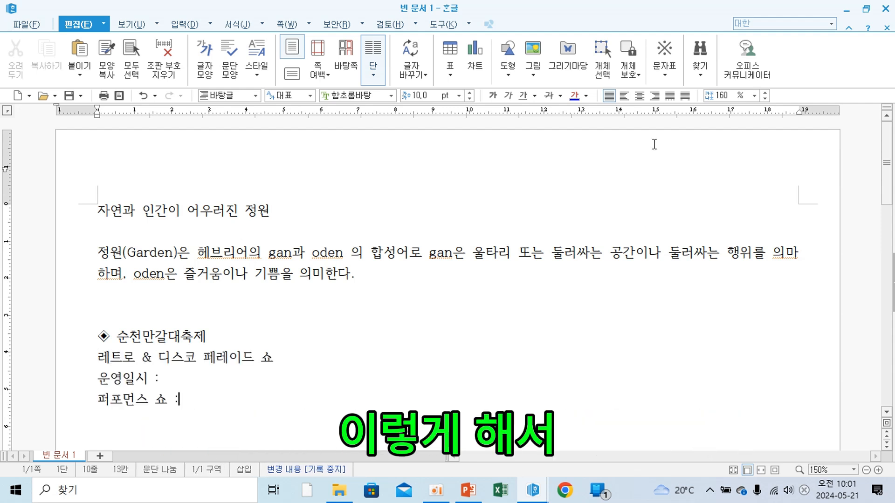
Leave one blank line and add a second heading made of the ◈ symbol from 기호2 and the text "순천만 갈대축제"
key("Return")
key("Return")
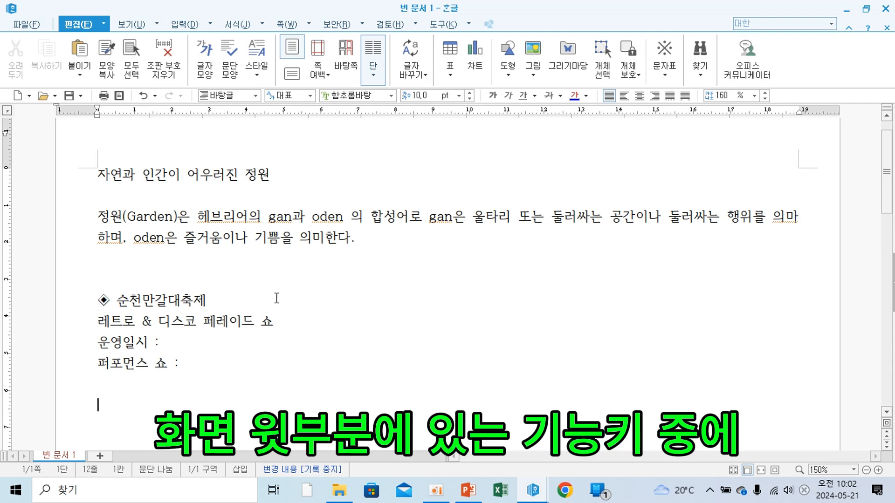
key("ctrl+F10")
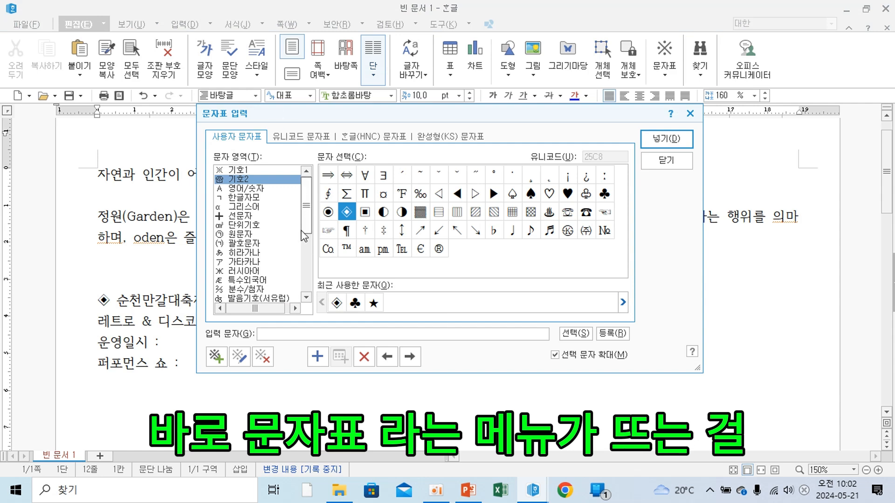
left_click(263, 173)
left_click(260, 180)
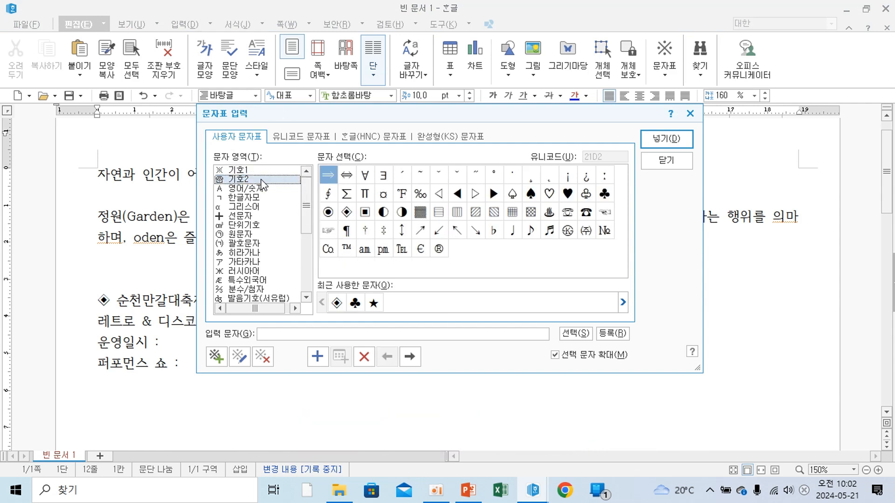
left_click(346, 212)
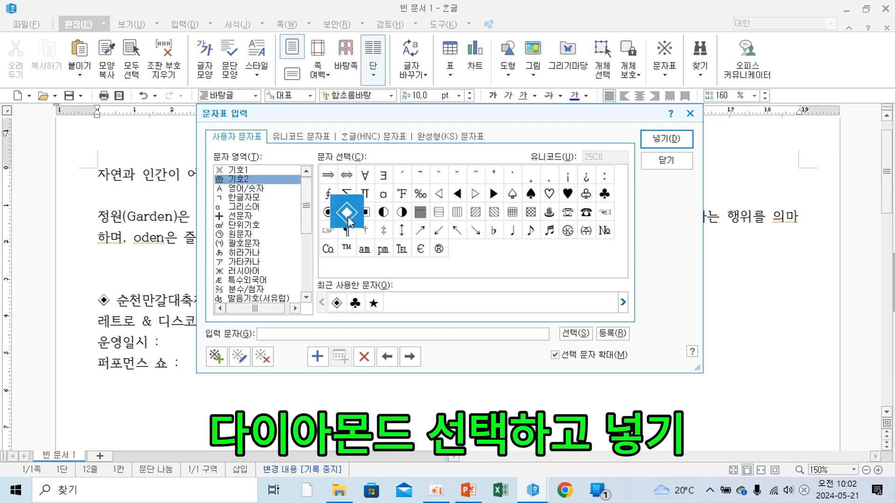
left_click(667, 139)
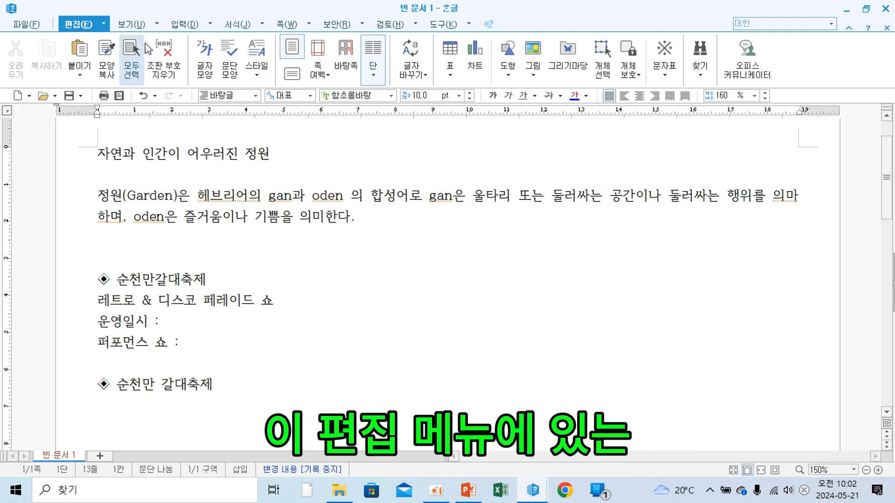
Insert a table of 5 rows and 5 columns below the second ◈ heading and delete it again
left_click(454, 66)
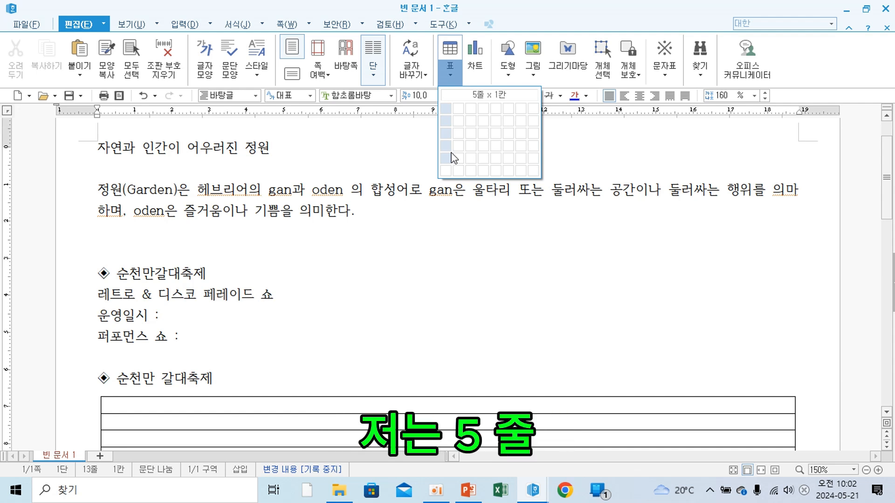
left_click(500, 155)
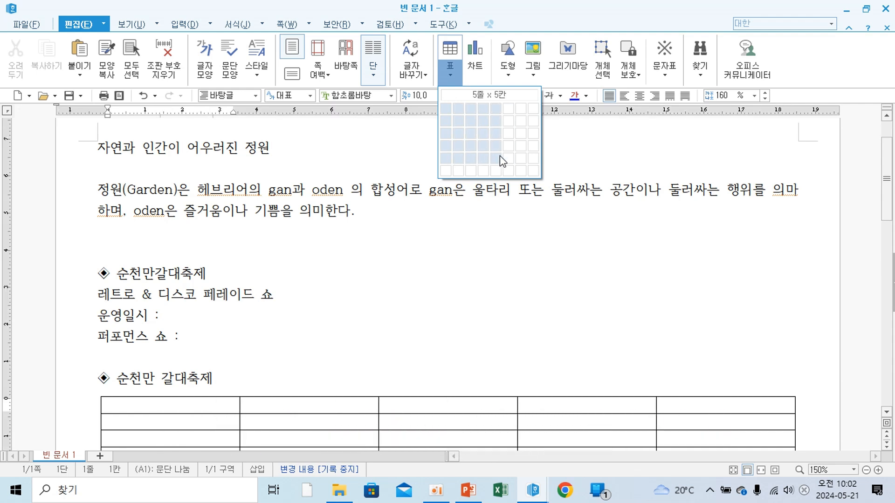
scroll(343, 282, "down", 2)
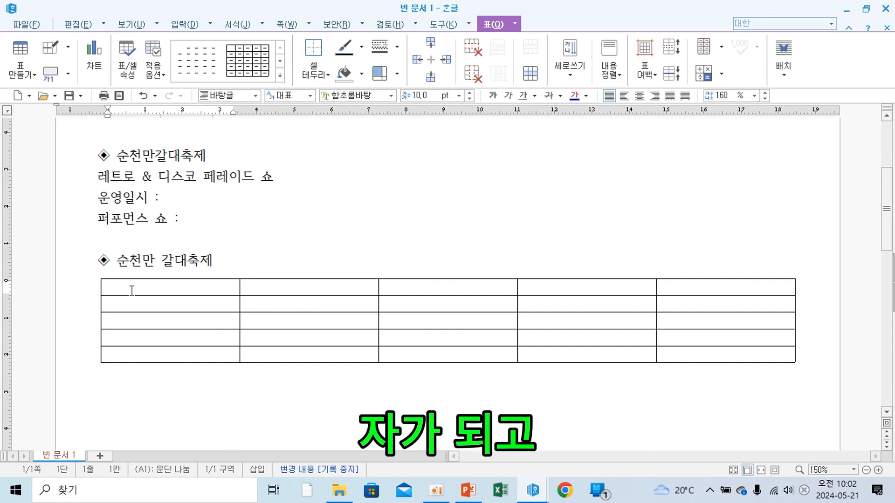
left_click(265, 281)
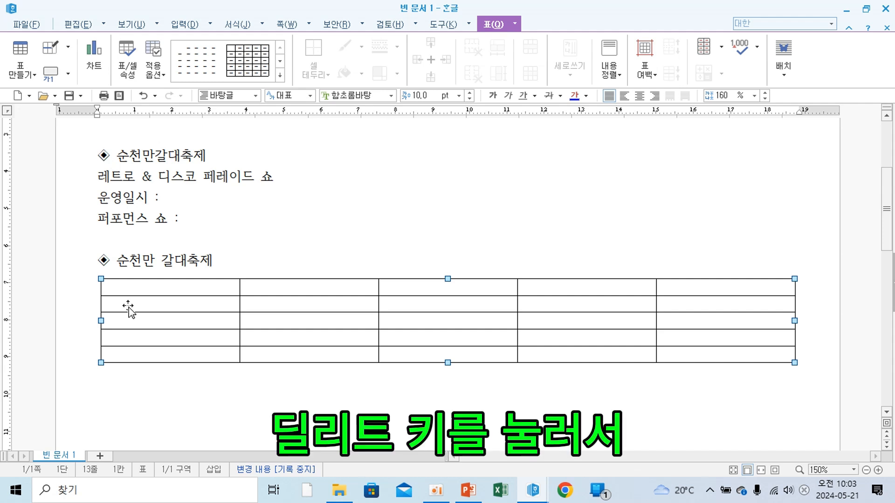
key("Delete")
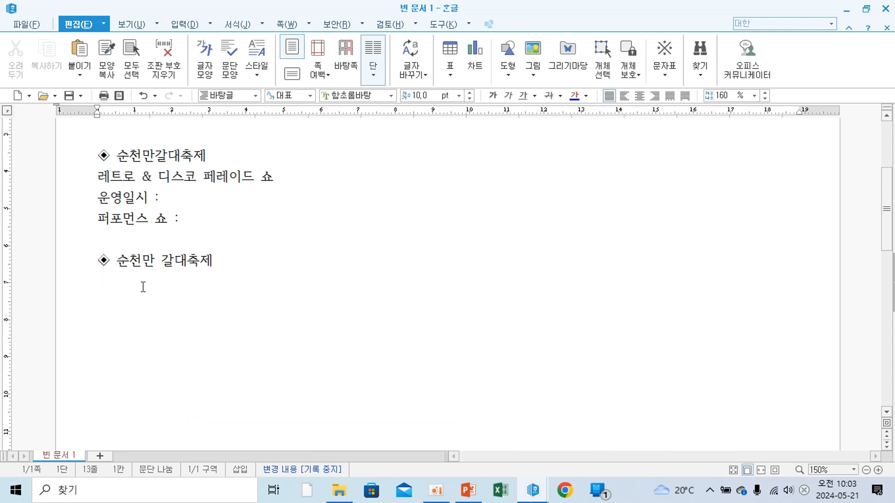
Create a table with 5 rows and 5 columns, treated as a character (글자처럼 취급), below the second ◈ heading
key("ctrl+n")
key("t")
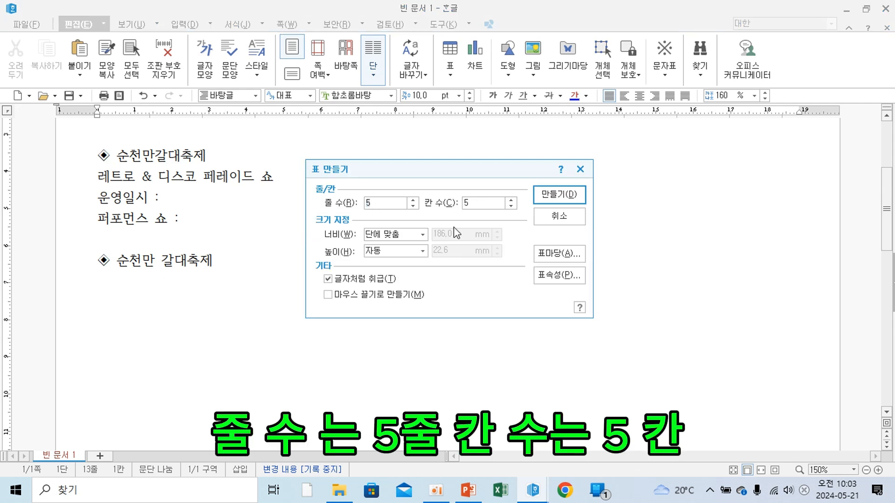
left_click(326, 281)
left_click(326, 280)
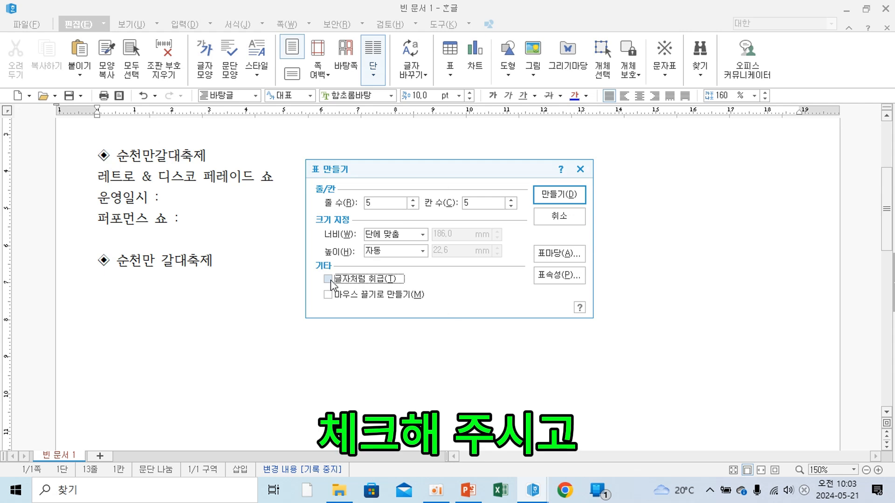
left_click(541, 198)
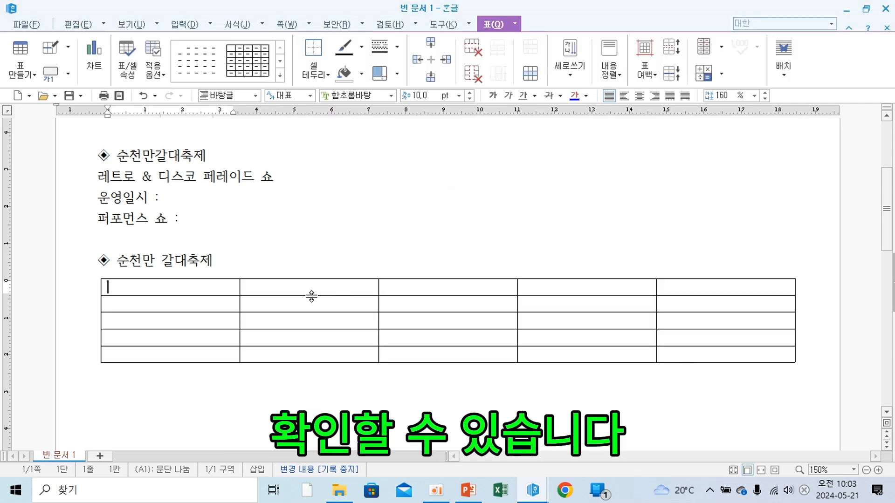
Enter "구분" in the table's first cell and merge the second and third rows of the first column
type("구분")
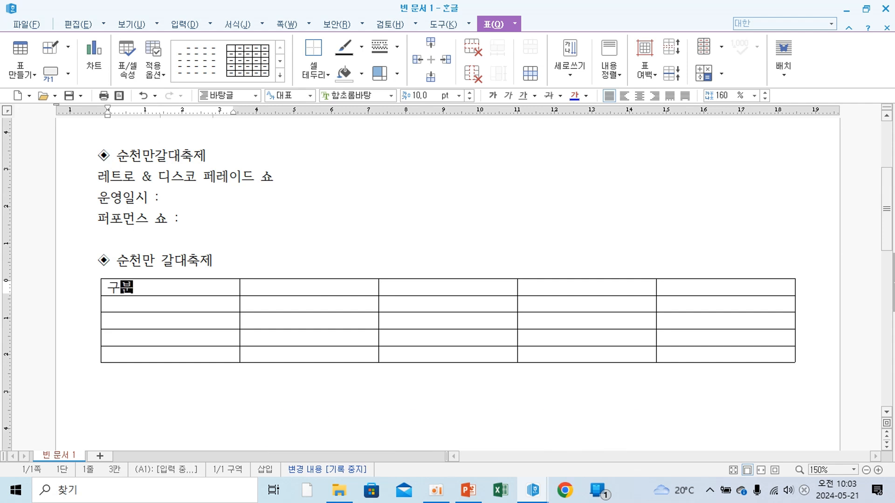
key("Down")
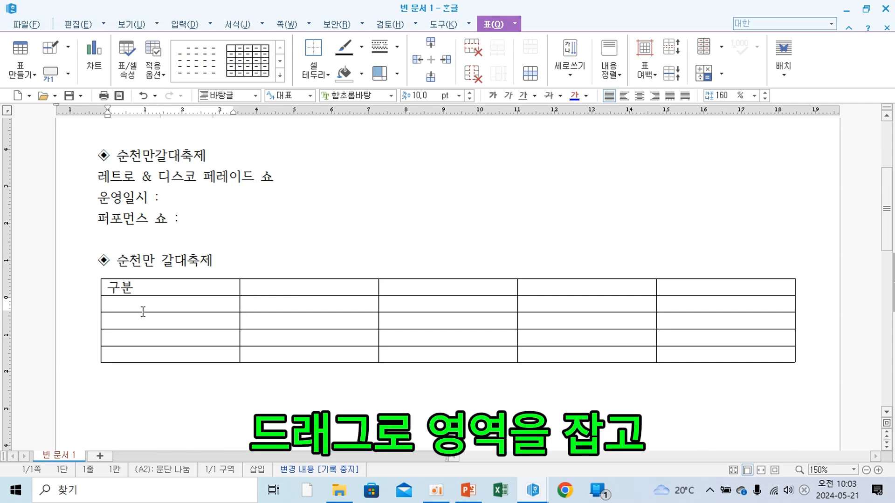
left_click_drag(143, 312, 145, 318)
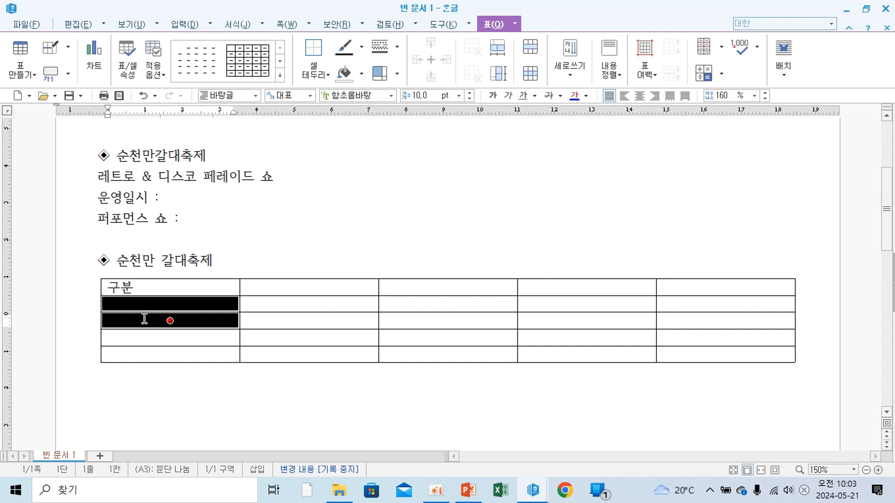
key("m")
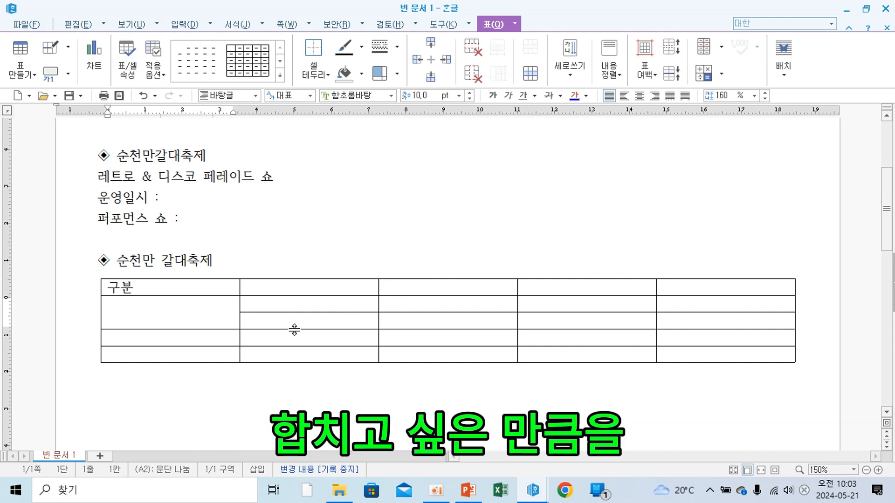
Merge the fourth and fifth rows of the first column, and the second and third rows of the second column
left_click(170, 339)
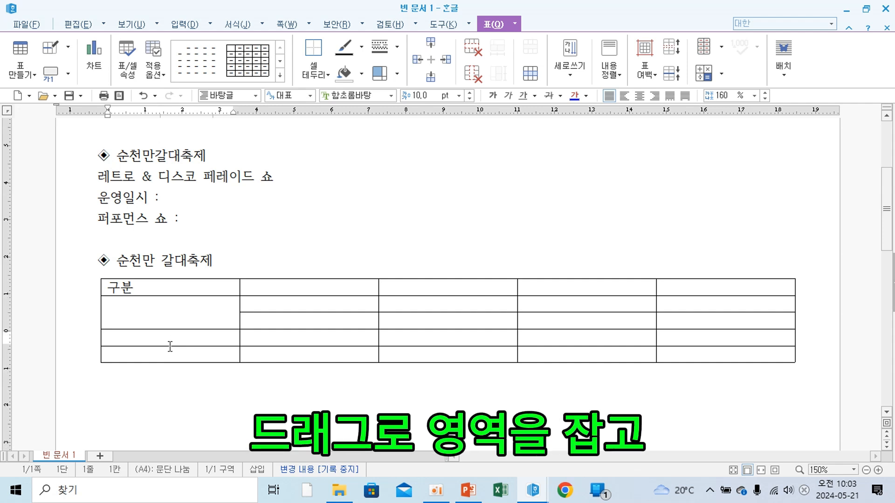
left_click_drag(170, 346, 170, 354)
key("m")
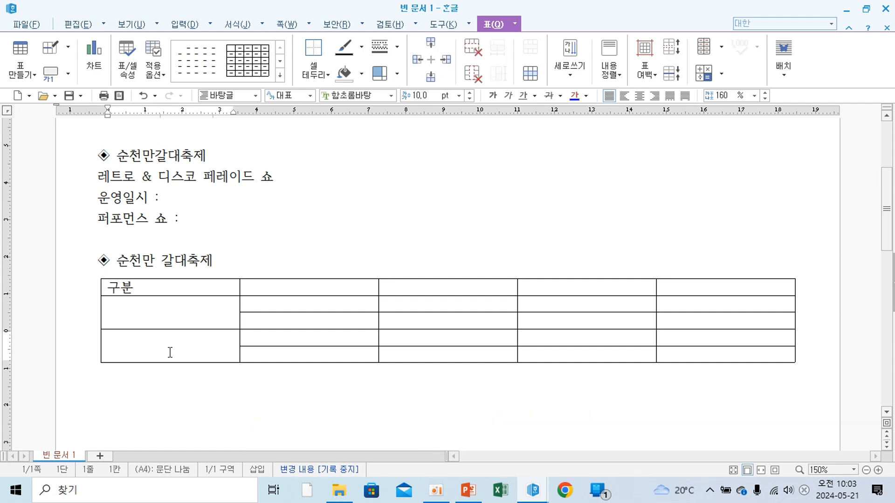
left_click(297, 305)
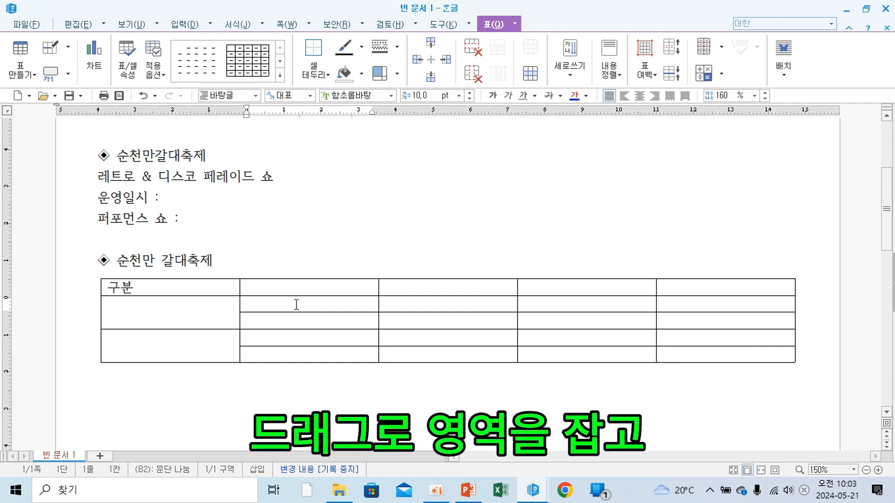
left_click_drag(295, 314, 295, 317)
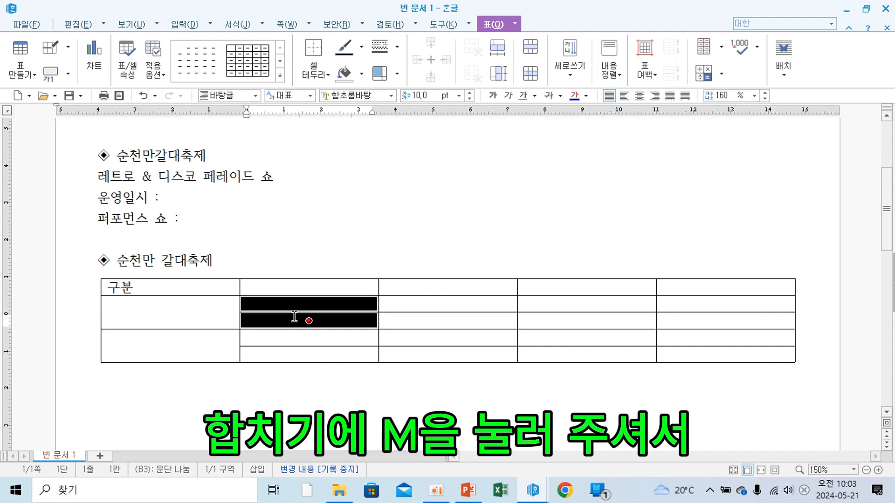
key("m")
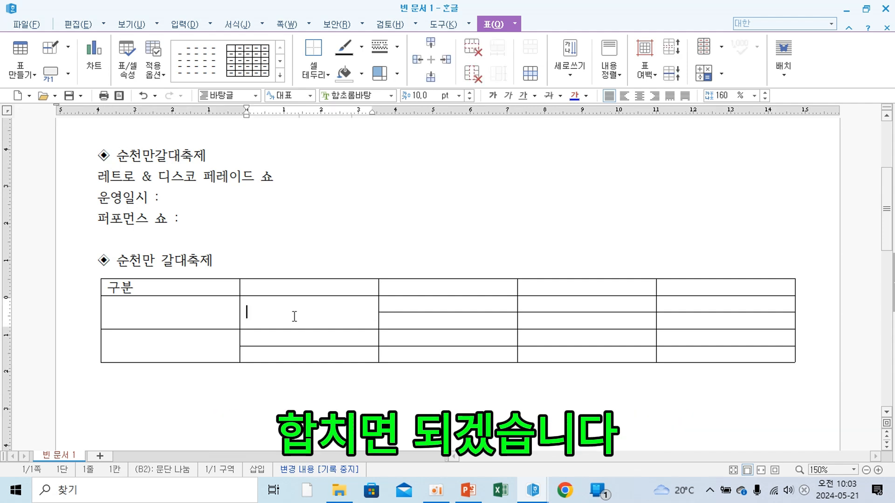
key("Down")
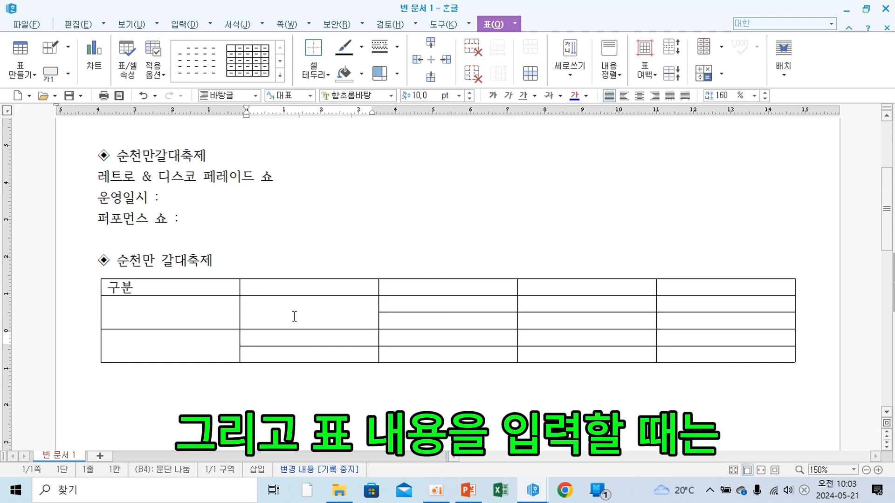
key("Up")
key("Up")
key("Right")
key("Right")
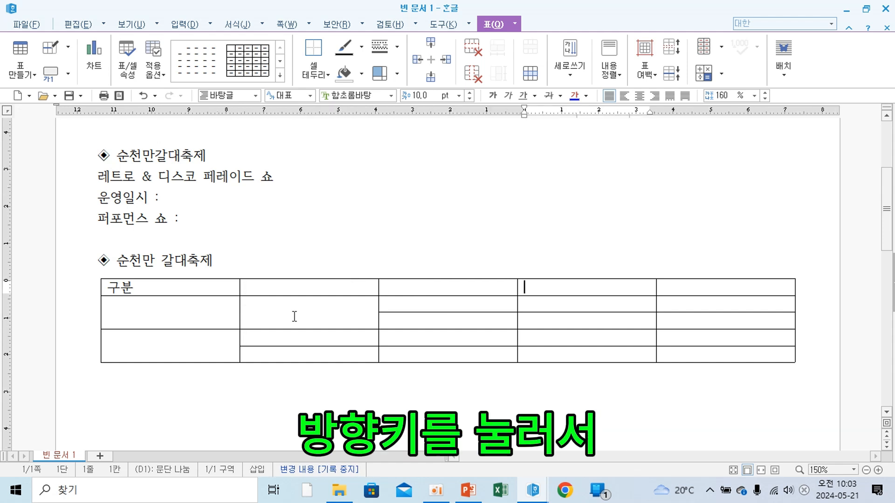
key("Left")
key("Down")
key("Down")
key("Down")
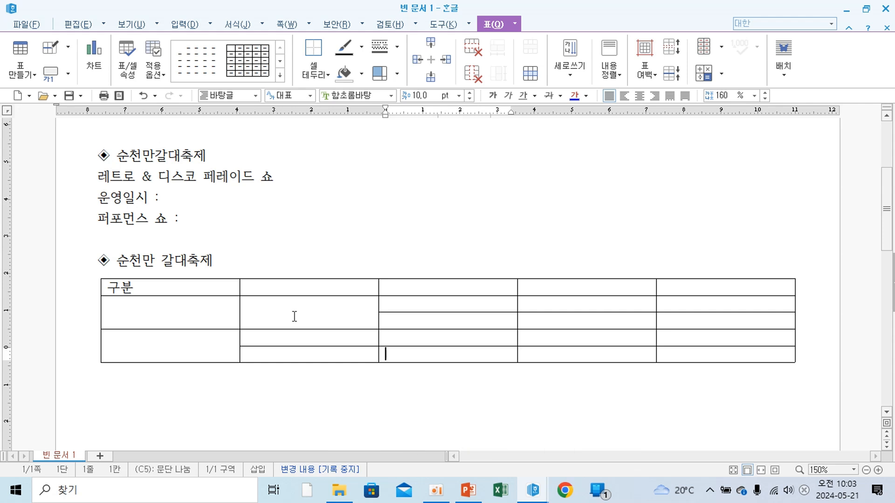
Add the line "순천만갈대축제" below the table
left_click(203, 397)
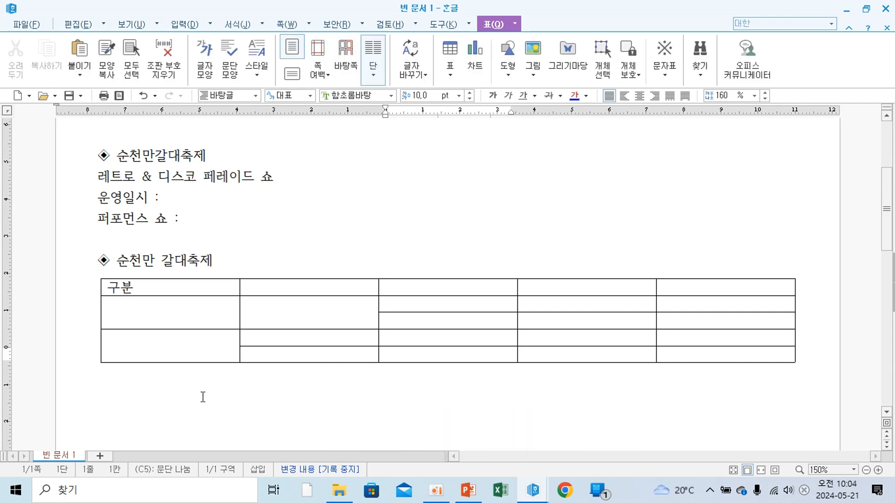
type("순천")
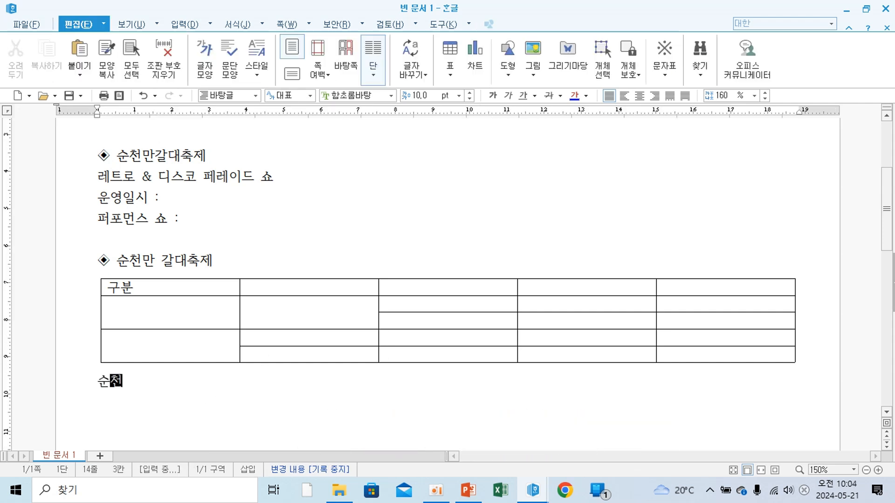
type("마ㄴ갈대축제")
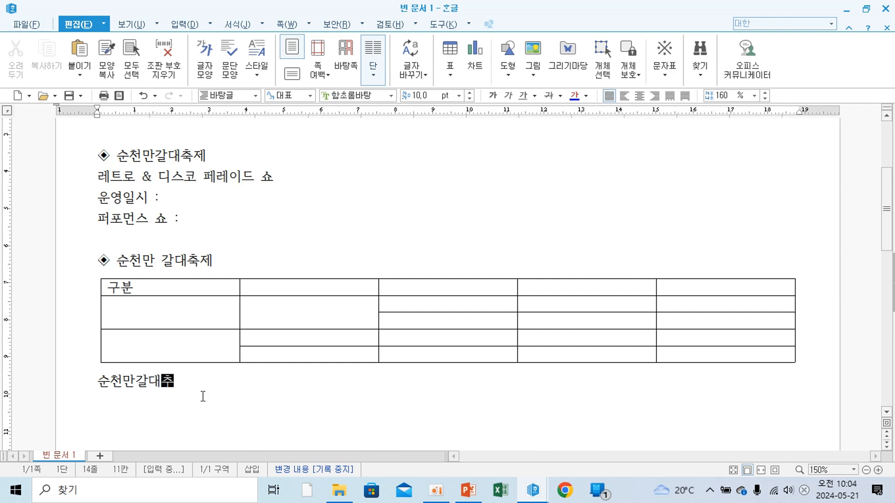
key("Return")
Save the document in the 문서 folder under 내 PC with the file name "정원"
scroll(114, 303, "up", 3)
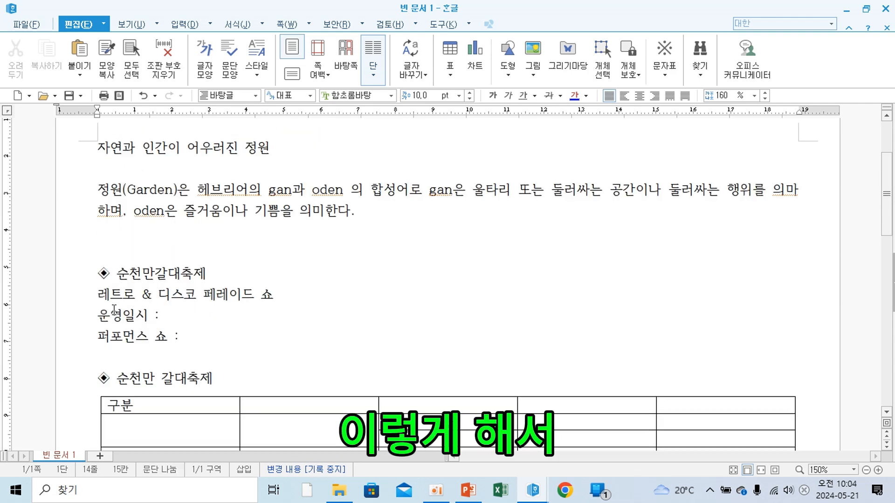
scroll(114, 310, "down", 5)
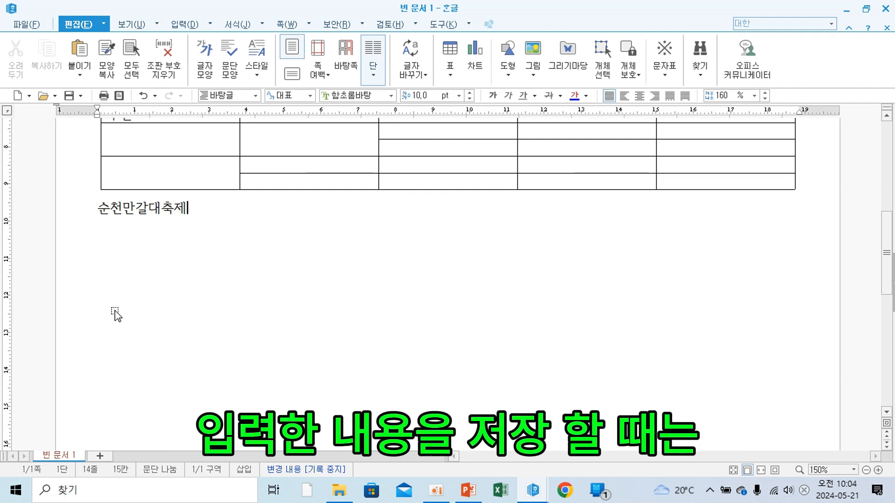
scroll(115, 313, "up", 6)
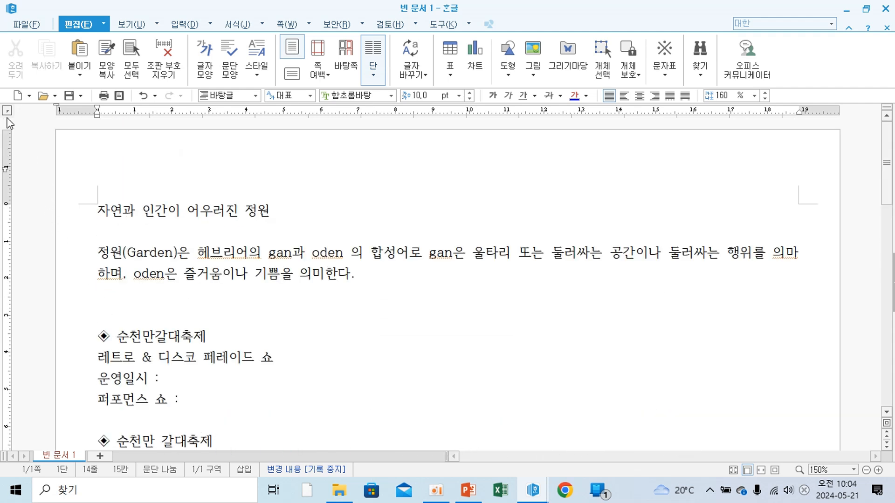
left_click(28, 28)
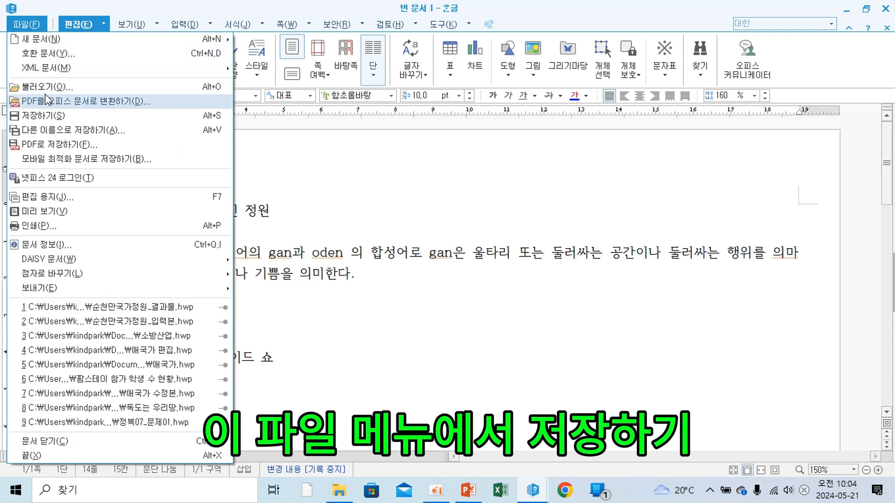
left_click(46, 116)
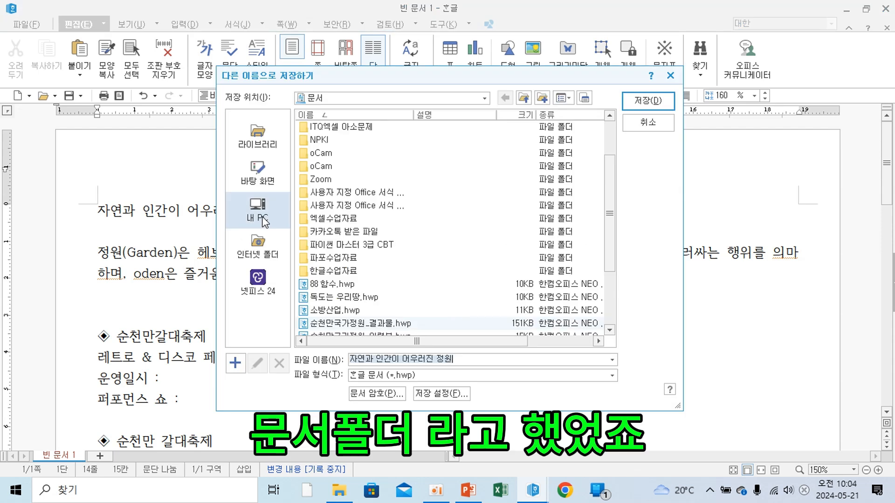
left_click(259, 218)
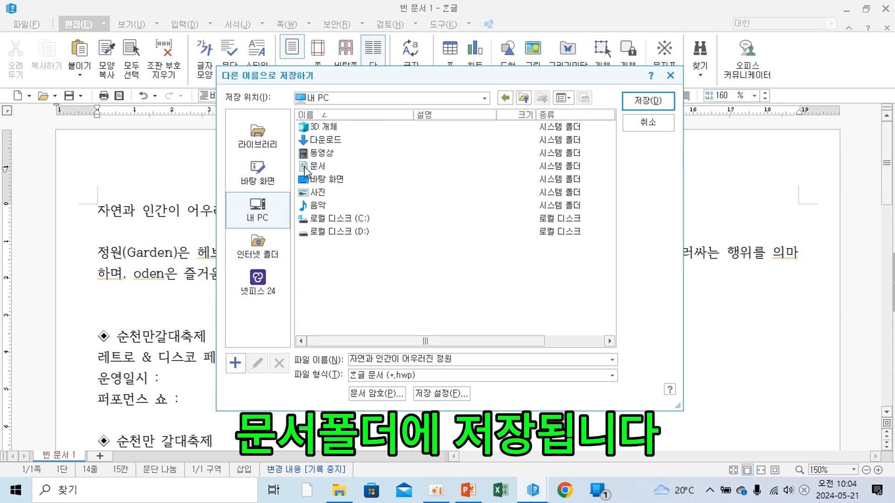
double_click(304, 167)
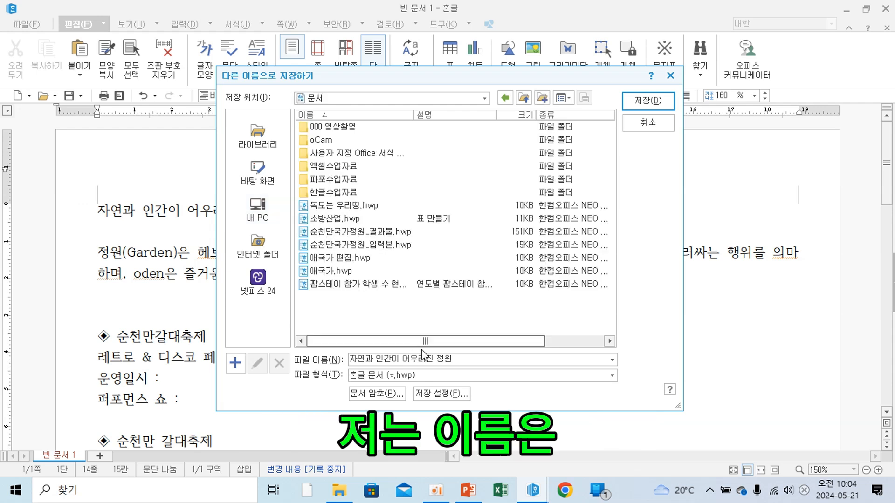
left_click_drag(467, 358, 302, 371)
type("정ㅇ")
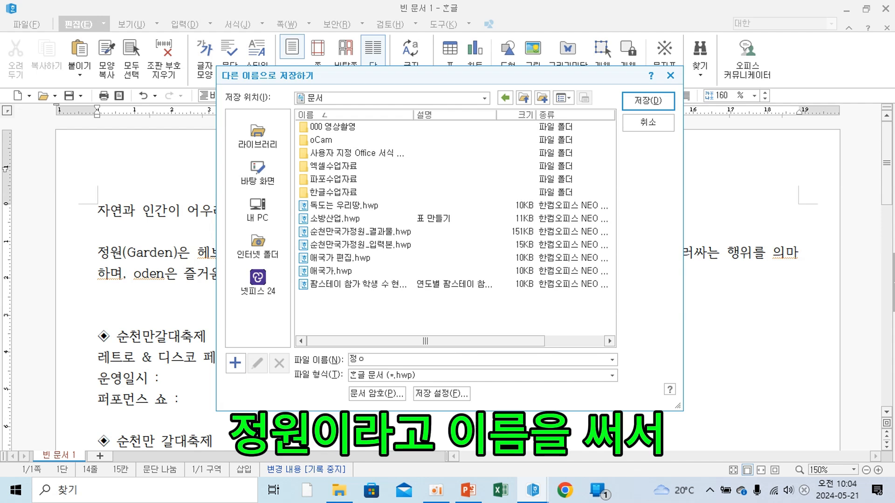
left_click(645, 104)
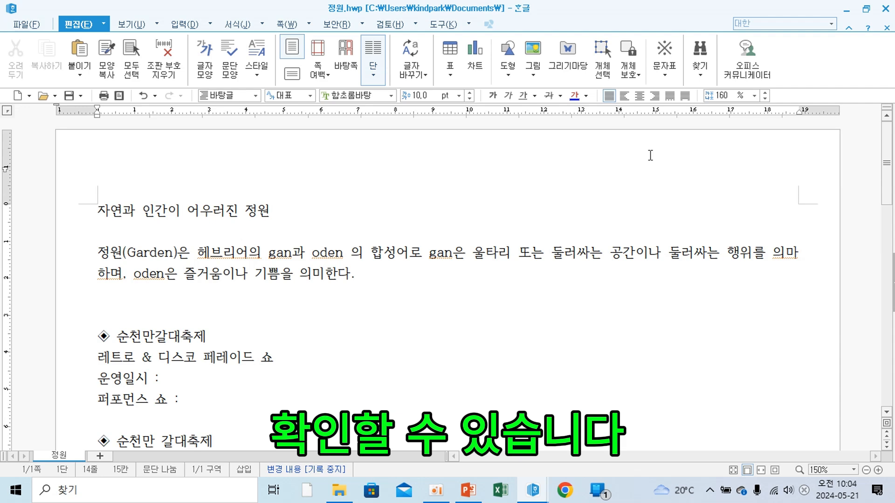
Close the 정원.hwp document window and open the 문서 folder of 내 PC in File Explorer
left_click(885, 10)
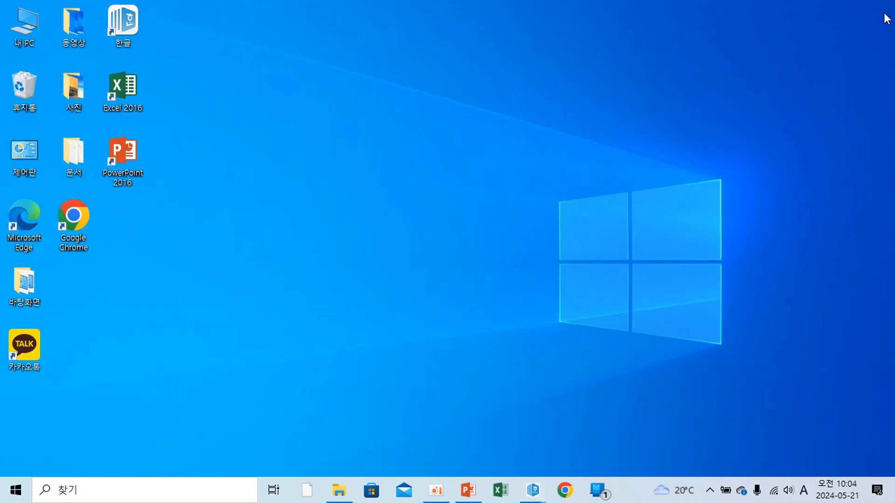
left_click(395, 200)
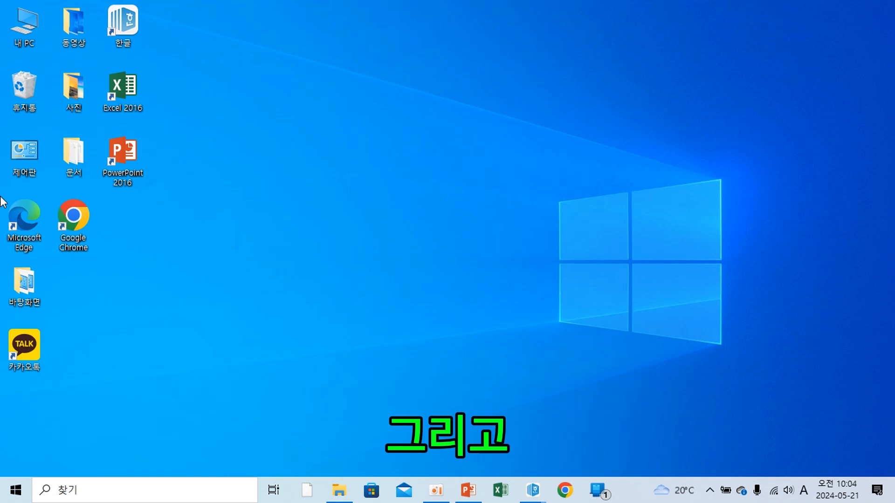
double_click(22, 41)
left_click(46, 267)
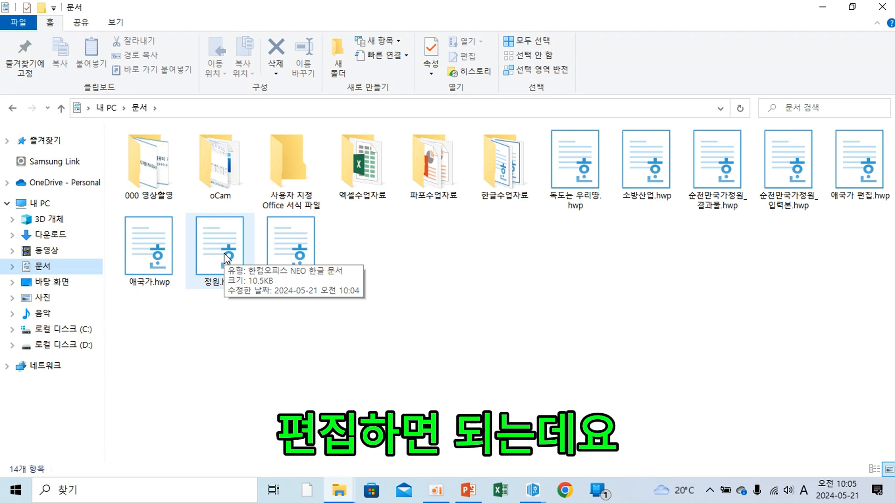
Switch to the open 순천만국가정원_입력본.hwp document in Hangul and look through its body text and schedule table
left_click(536, 492)
left_click(490, 452)
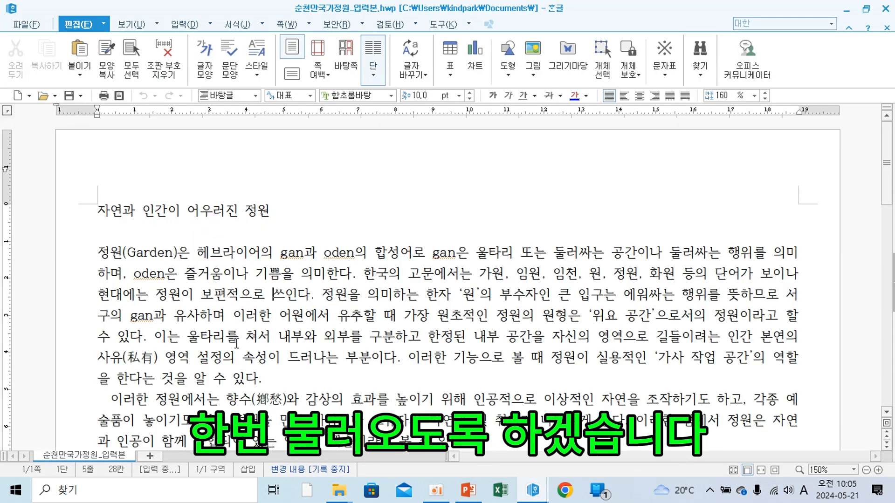
scroll(233, 310, "down", 10)
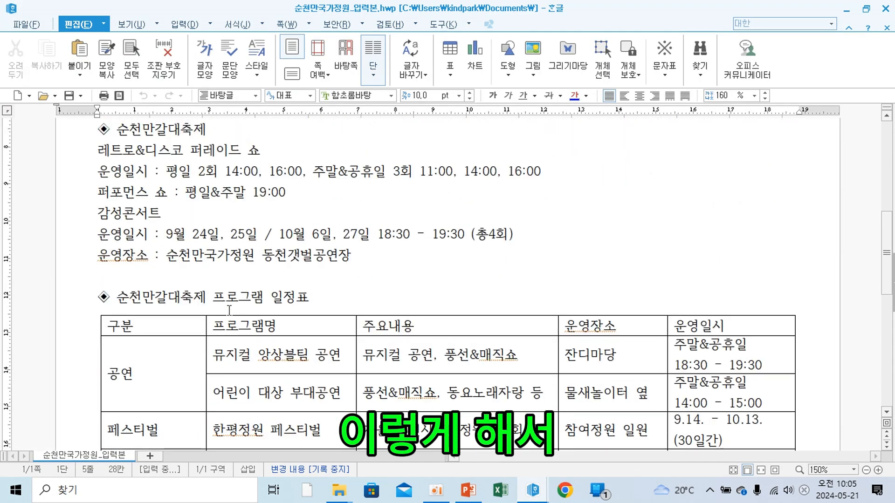
scroll(229, 310, "down", 5)
scroll(229, 310, "up", 10)
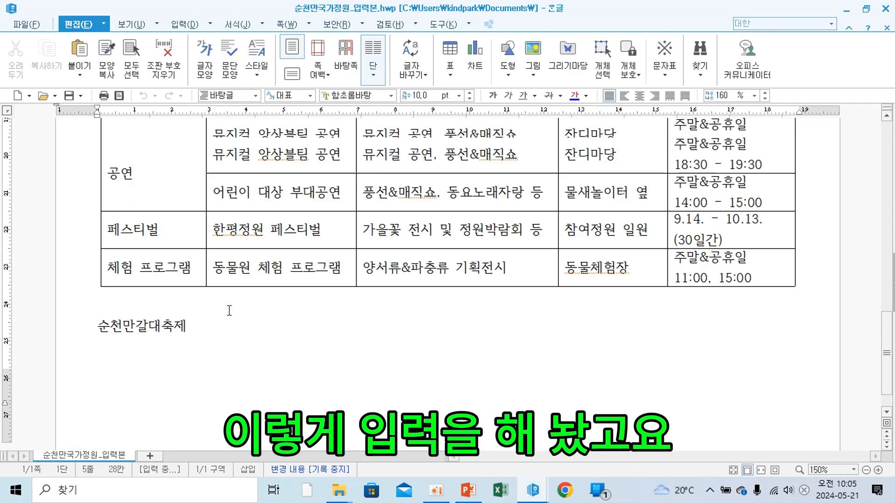
scroll(230, 311, "up", 10)
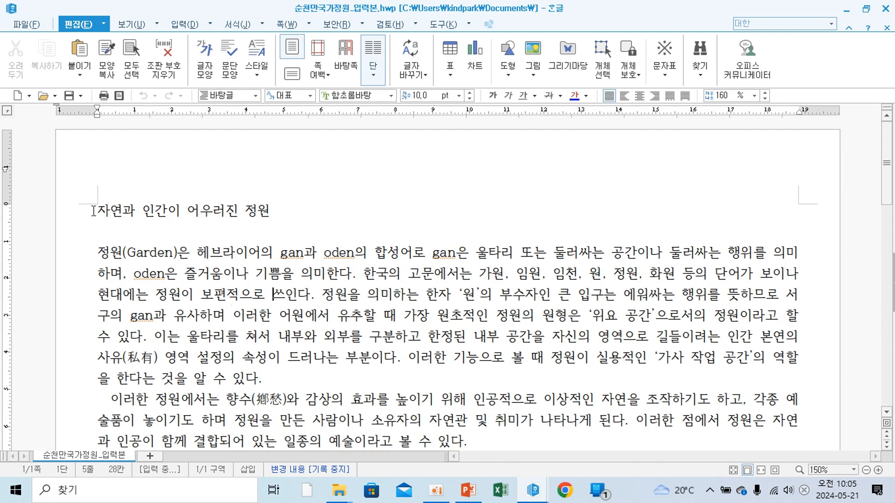
Set the font of the title line "자연과 인간이 어우러진 정원" to 궁서
left_click_drag(94, 211, 108, 210)
left_click_drag(191, 211, 295, 206)
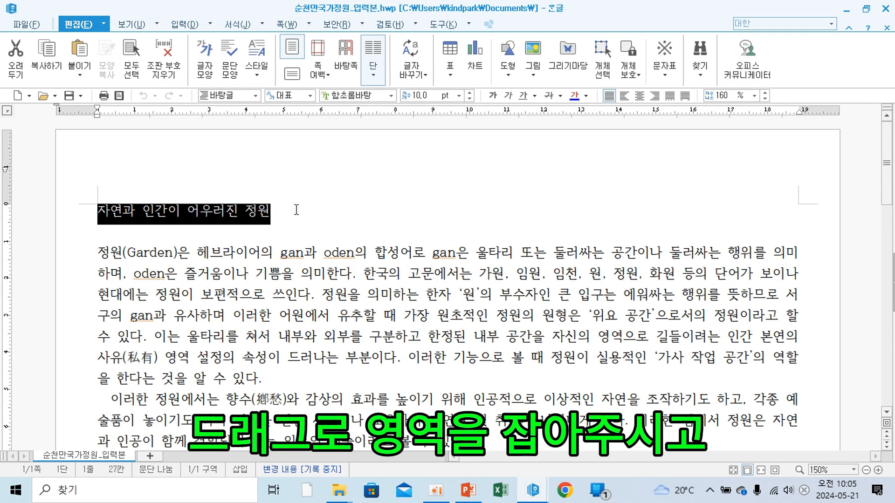
left_click(357, 98)
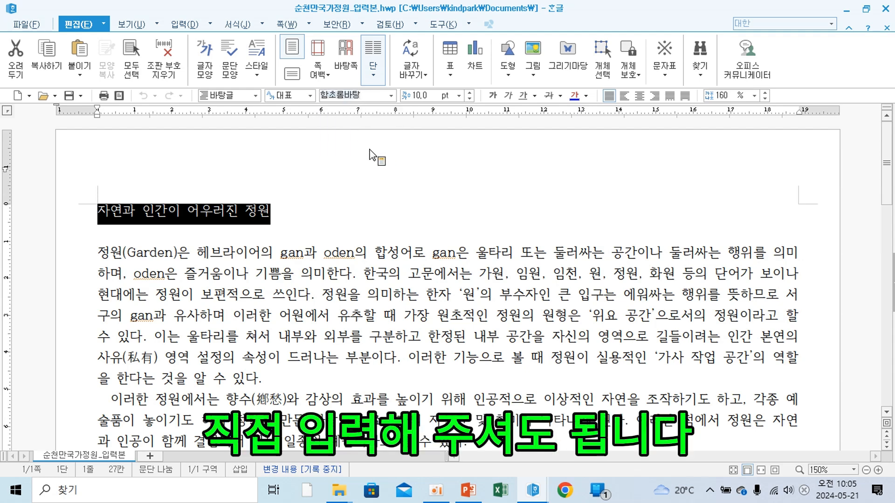
type("궁서")
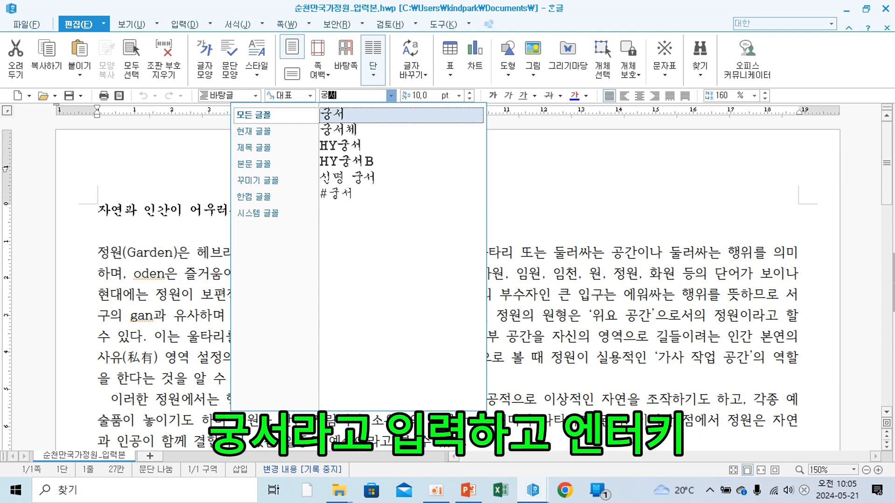
key("Return")
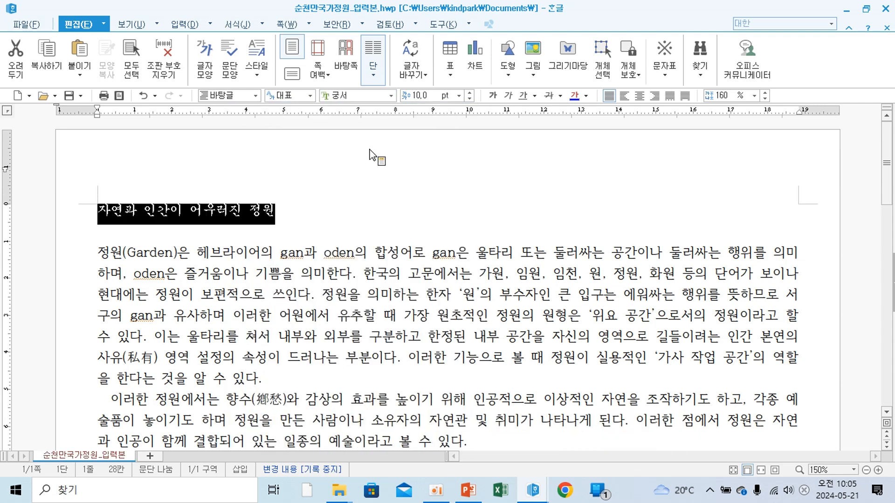
Set the title line's font size to 20 pt and center it horizontally
left_click(459, 96)
left_click(441, 218)
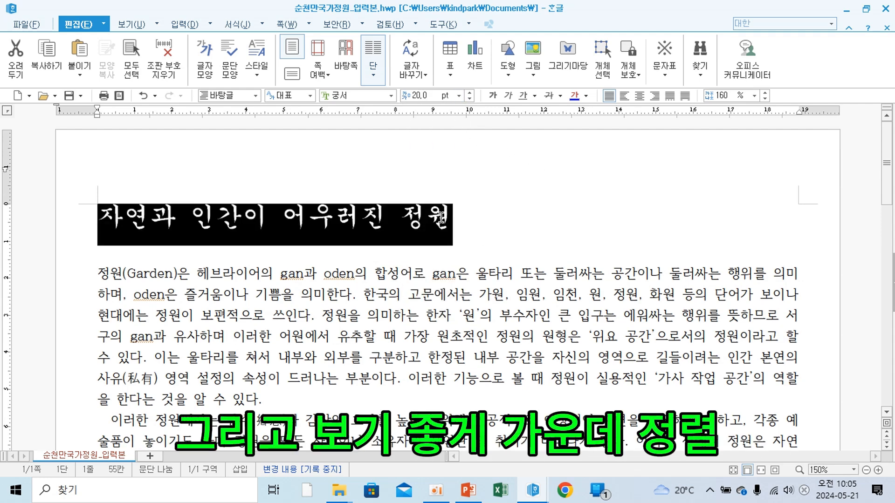
left_click(639, 96)
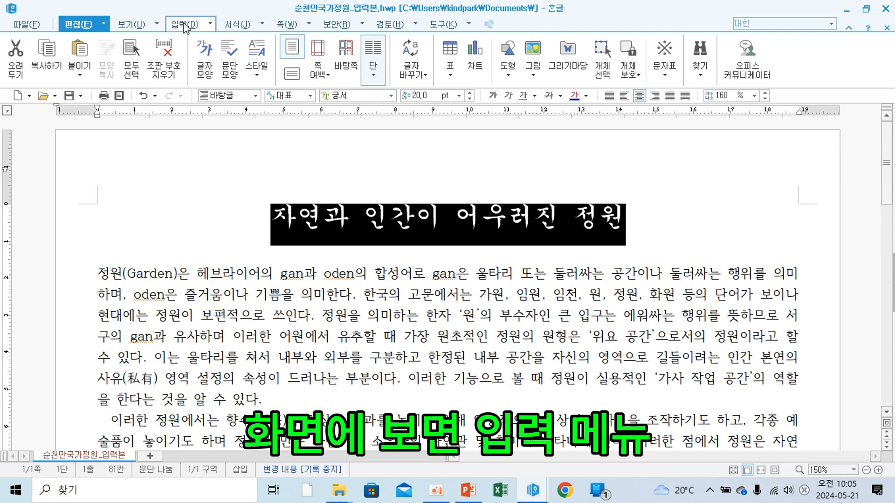
Add the ruby text (덧말) "순천만갈대축제" above the title "자연과 인간이 어우러진 정원"
left_click(211, 25)
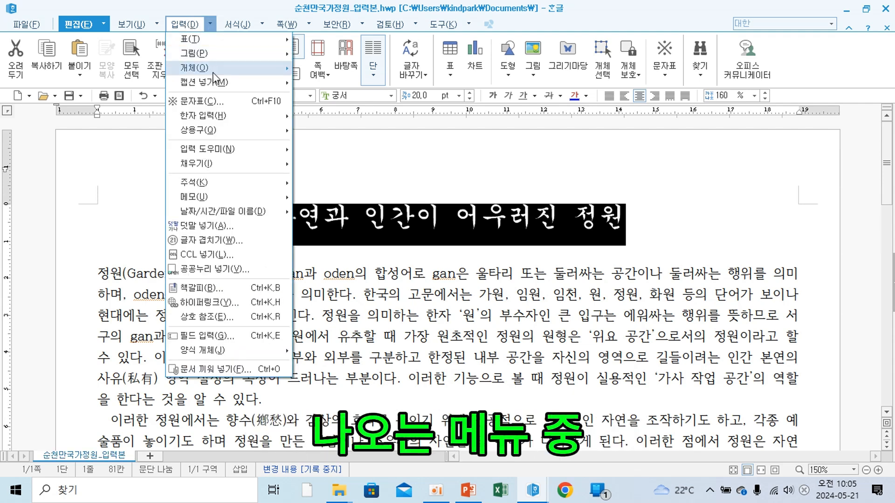
left_click(205, 230)
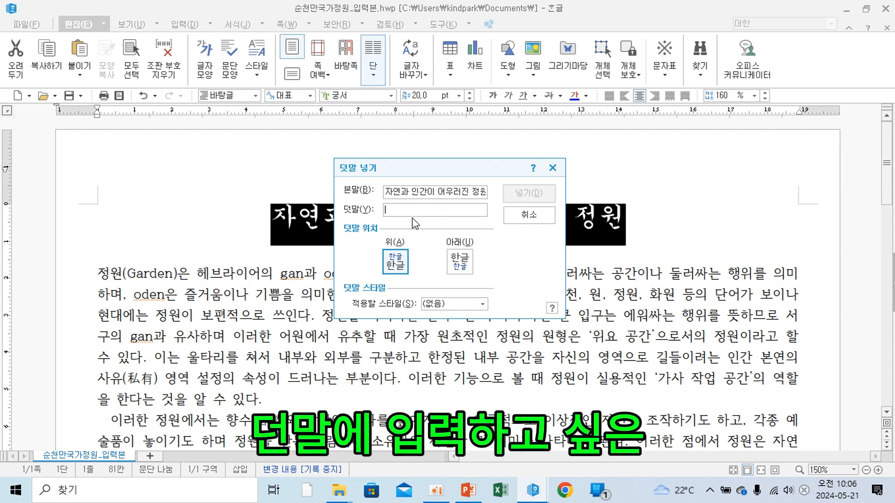
type("순ㅊ")
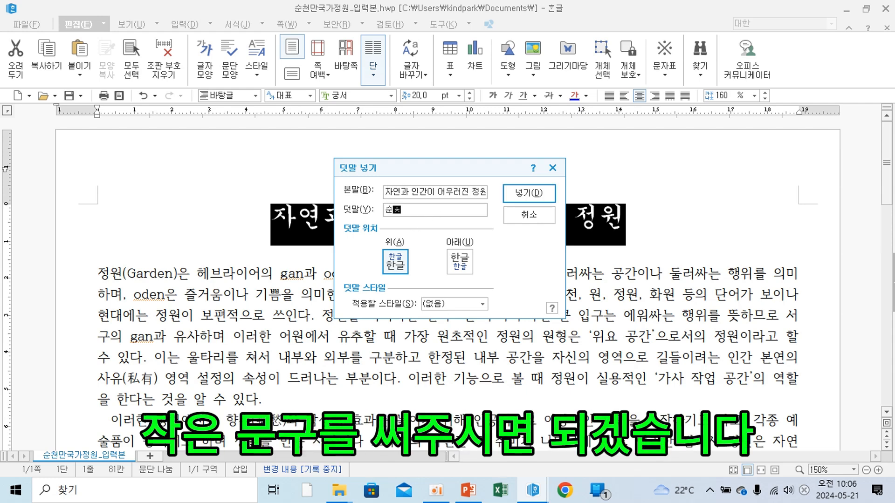
type("천만가")
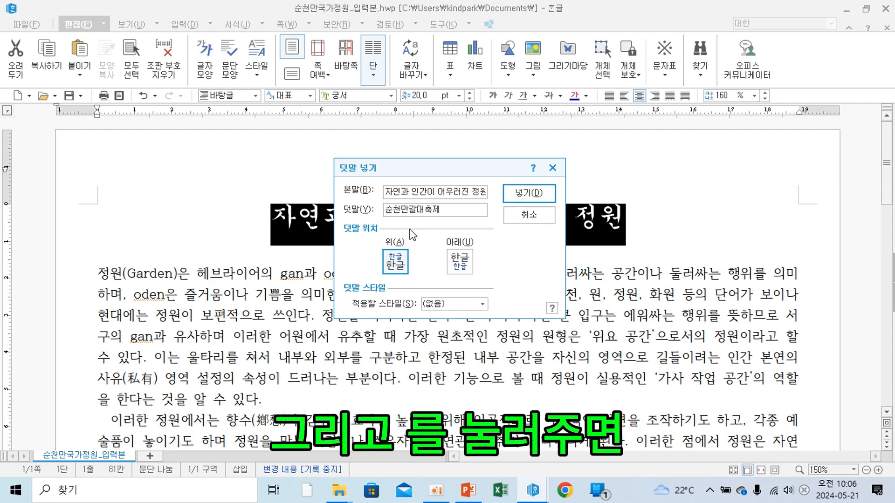
left_click(516, 196)
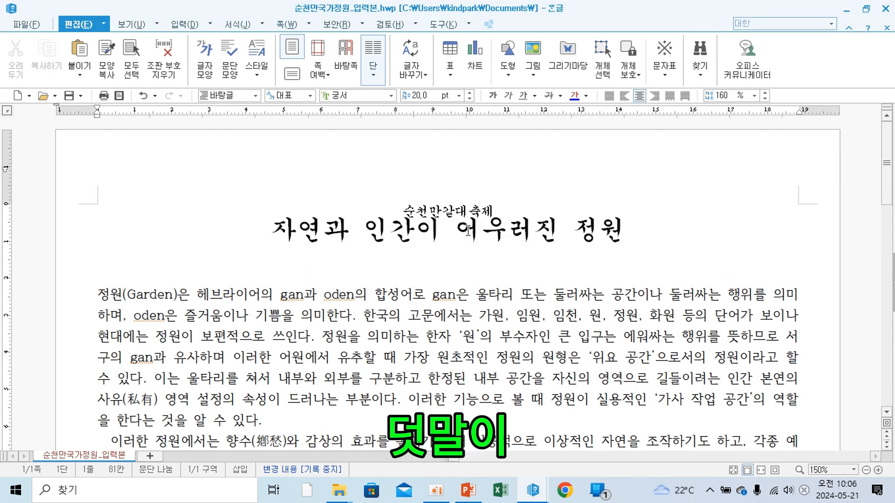
left_click(440, 323)
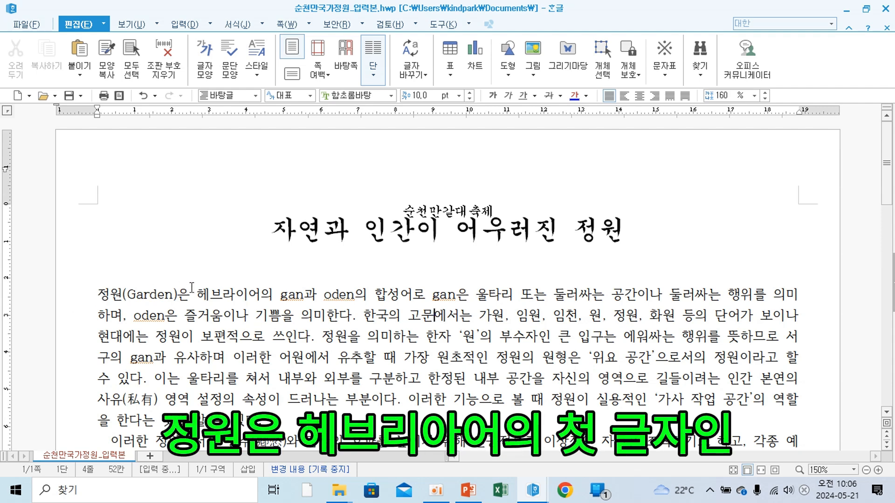
Decorate the first letter of the paragraph starting with "정원(Garden)" as a two-line drop cap with a yellow fill
left_click(100, 294)
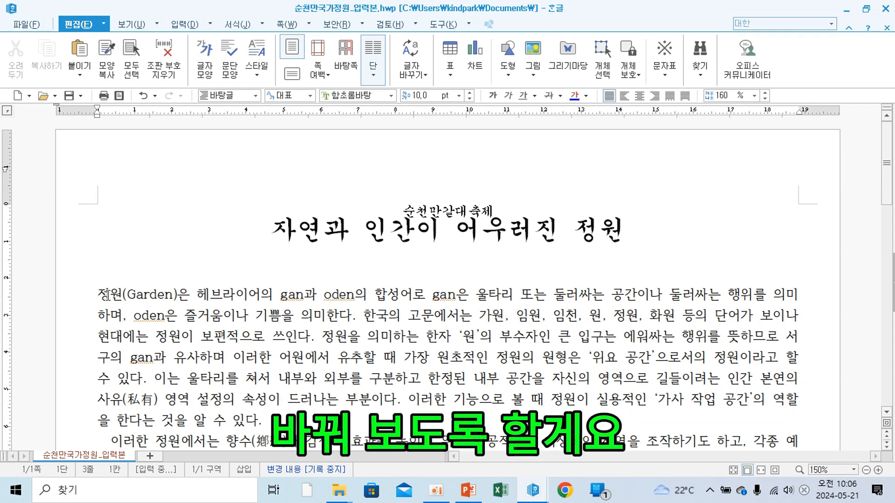
left_click(165, 322)
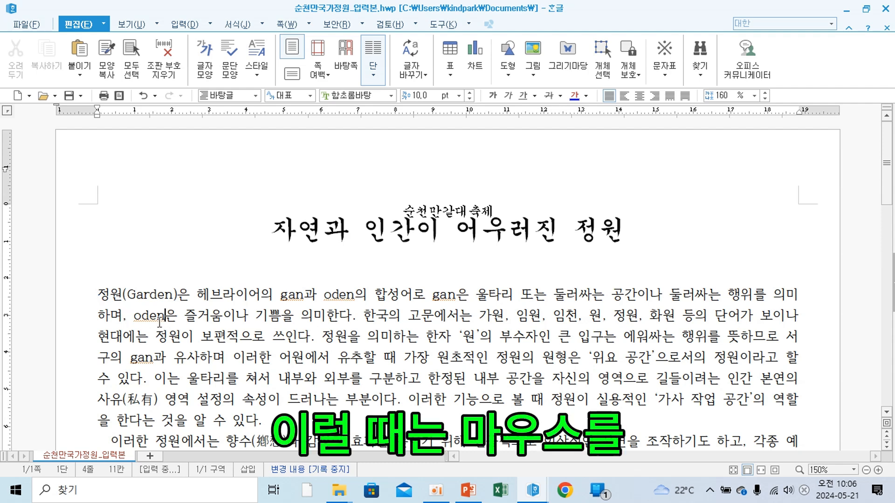
left_click(99, 296)
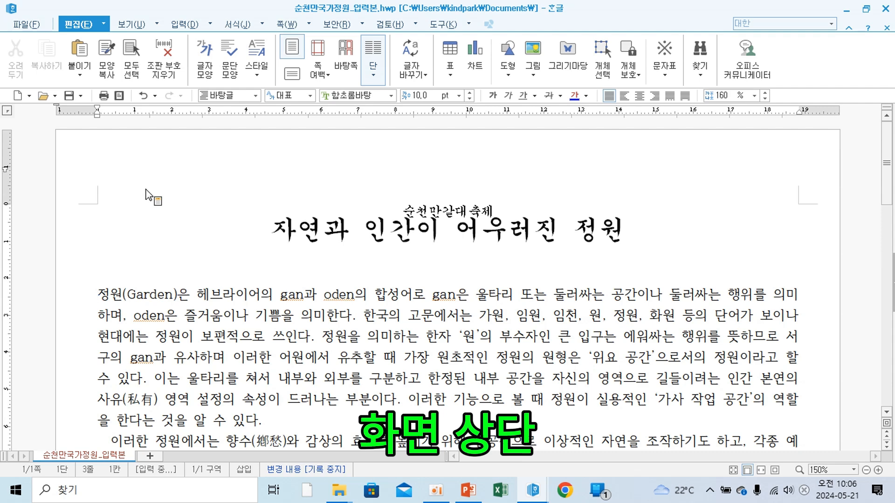
left_click(264, 24)
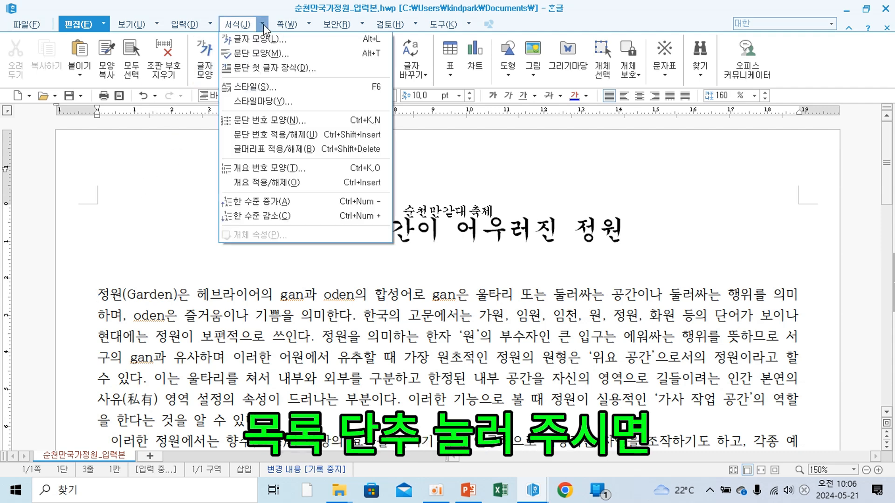
left_click(257, 69)
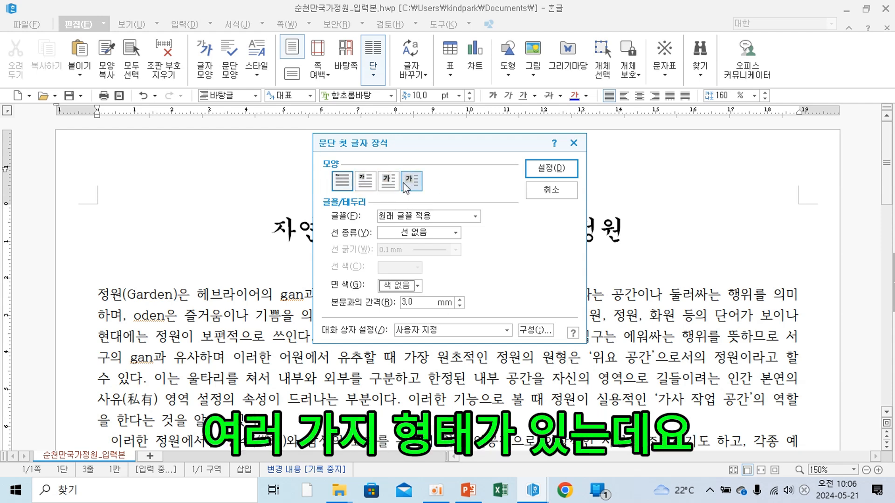
left_click(369, 187)
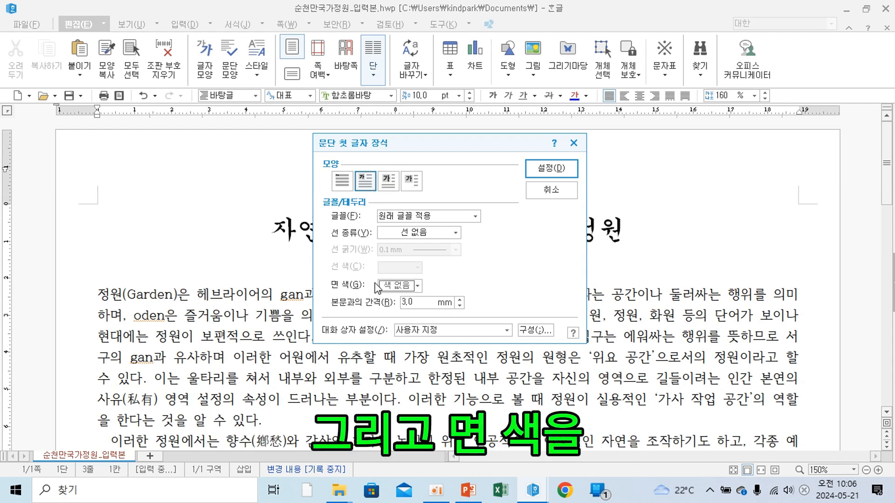
left_click(399, 286)
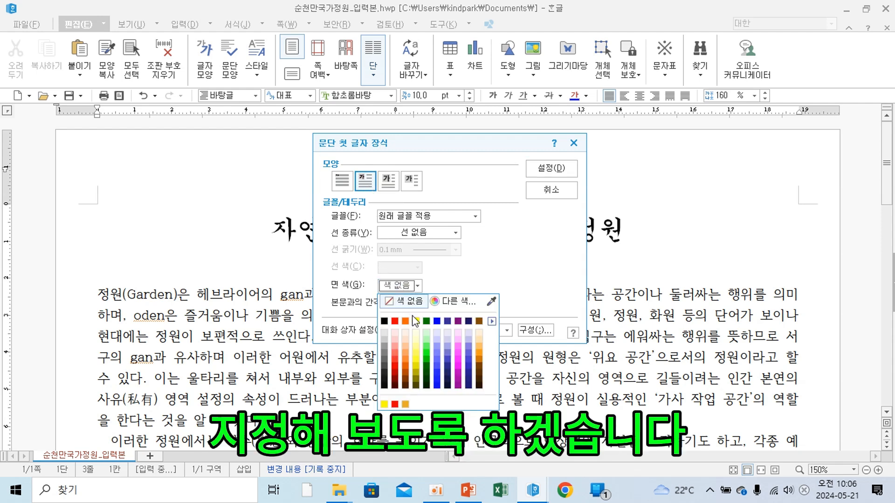
left_click(415, 322)
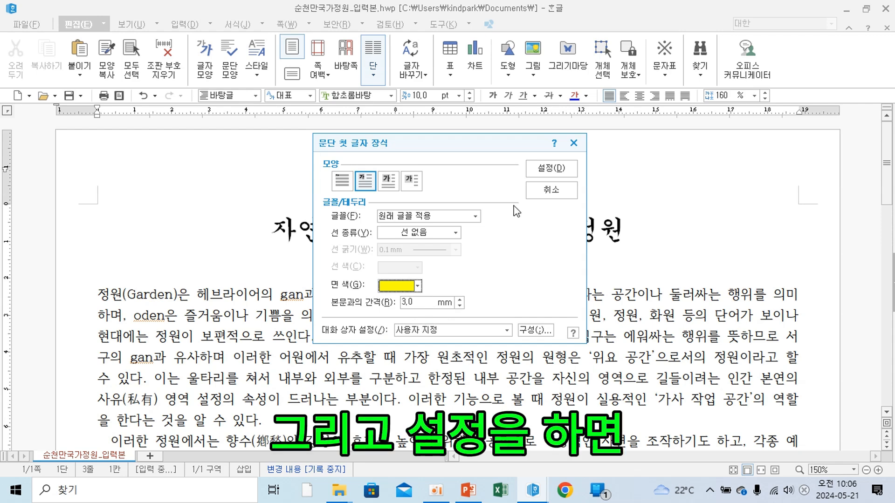
left_click(551, 169)
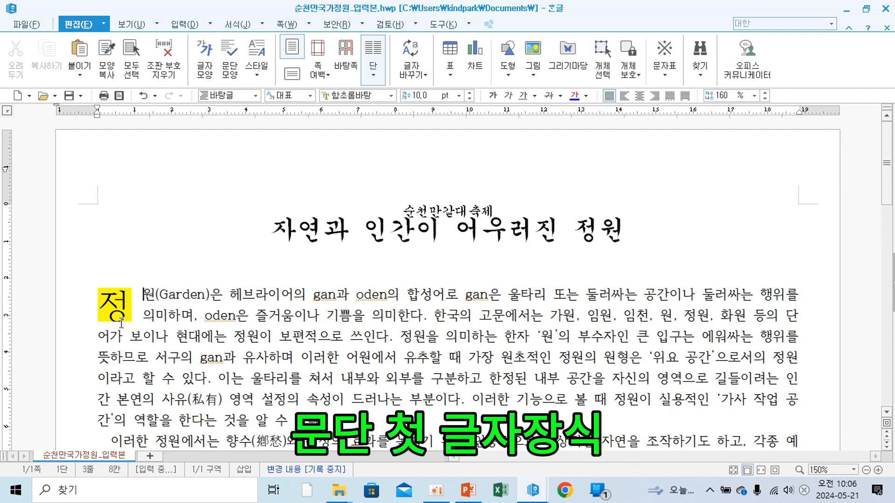
Choose 순천만2.jpg from the 사진 folder under 내 PC as the picture to insert, with its size set by mouse
scroll(295, 334, "down", 3)
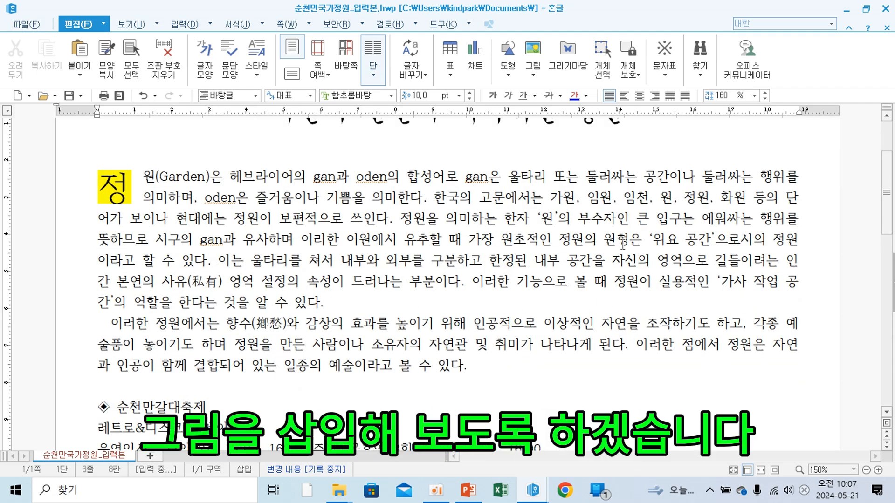
scroll(380, 247, "up", 3)
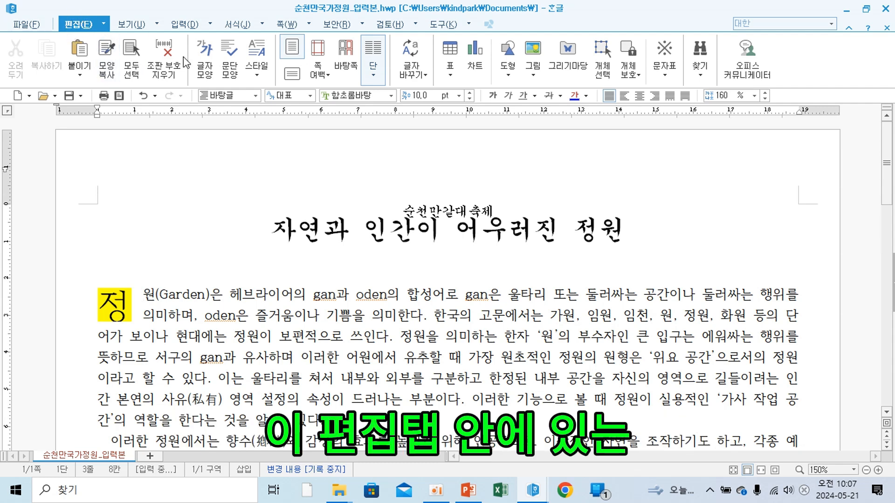
left_click(536, 71)
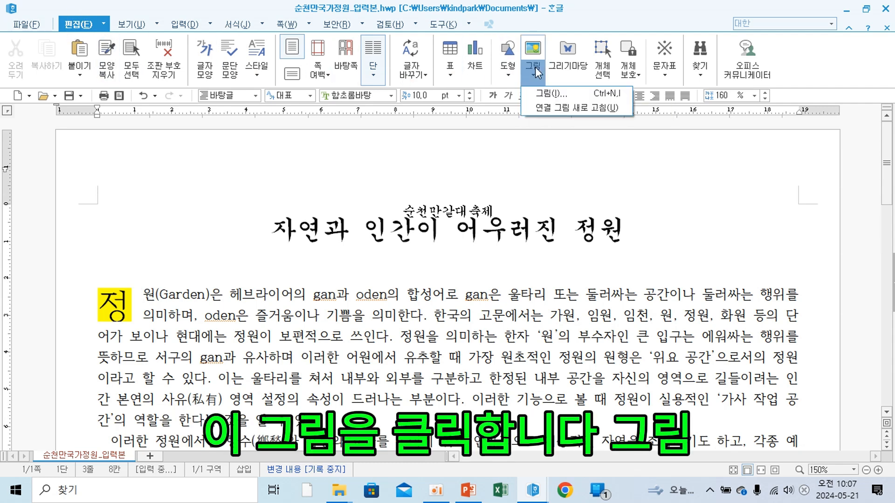
left_click(547, 97)
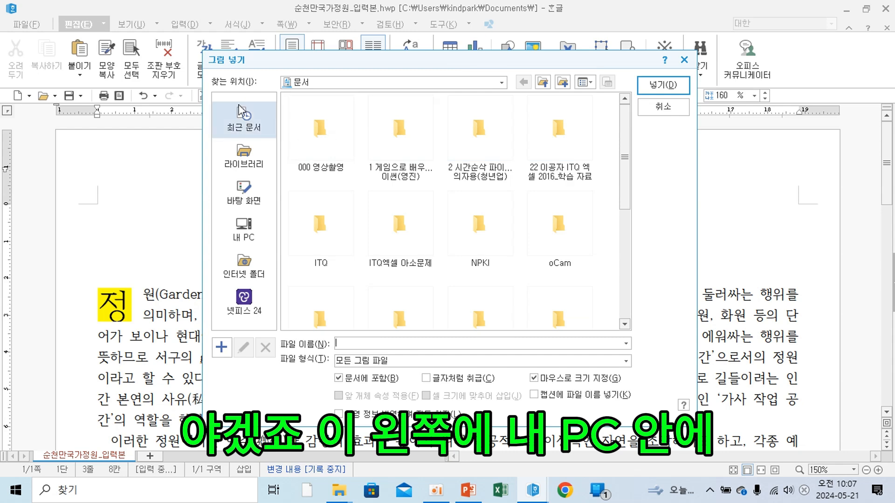
left_click(244, 237)
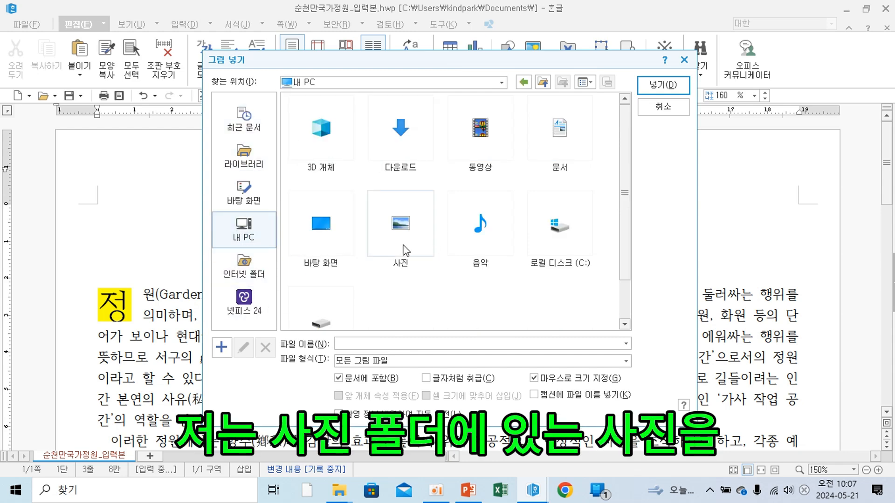
double_click(402, 246)
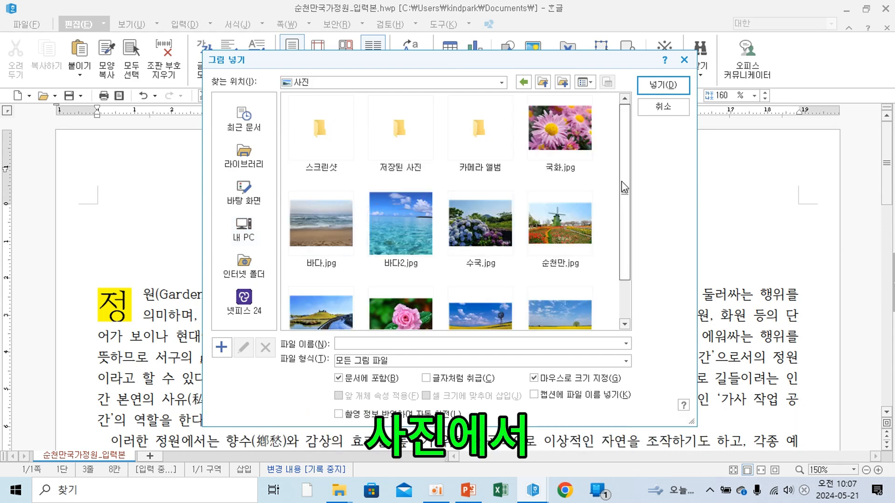
left_click_drag(623, 182, 623, 215)
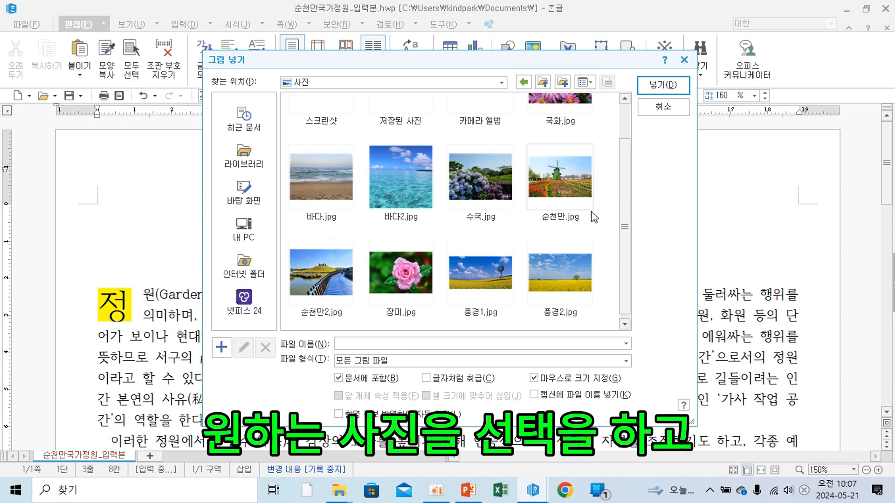
left_click(308, 282)
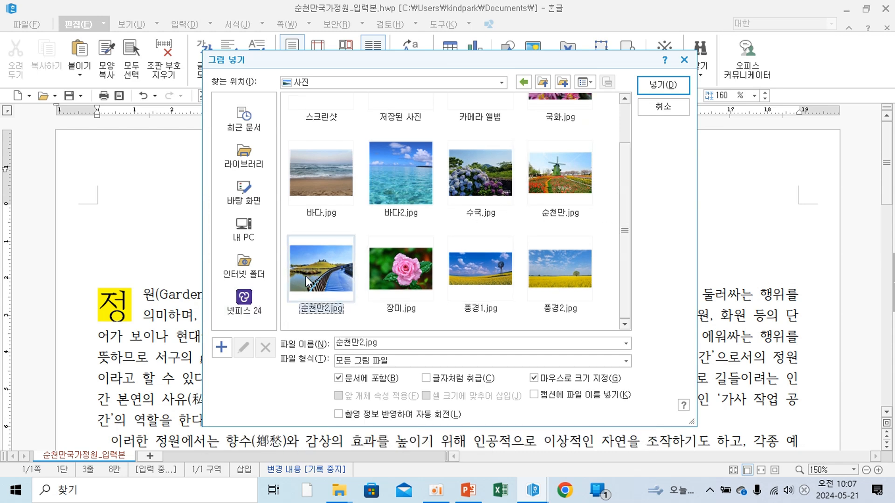
left_click(662, 85)
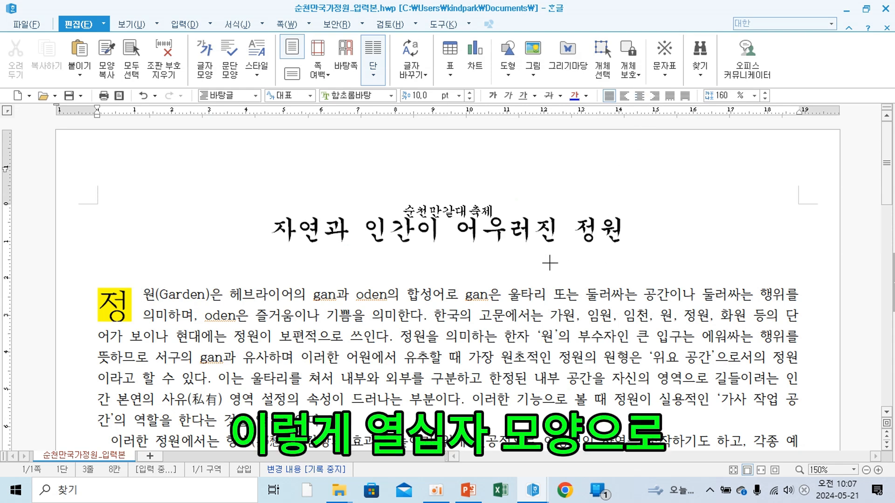
Draw the picture about 51 × 38 mm at the right end of the first paragraph, then shift it slightly up and left
scroll(557, 271, "down", 1)
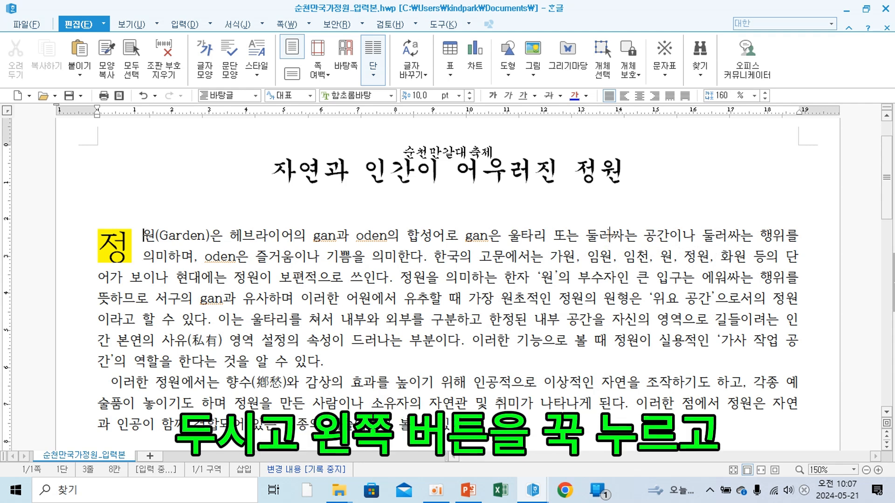
left_click_drag(610, 231, 713, 372)
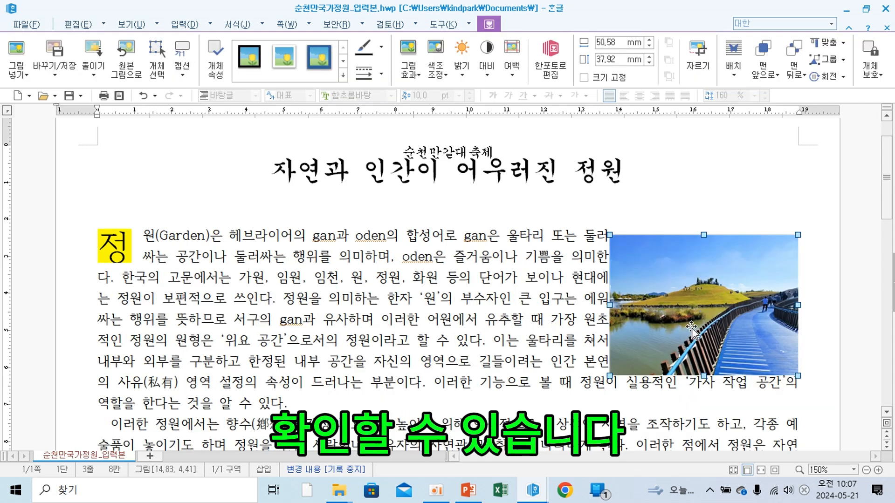
left_click_drag(687, 323, 693, 316)
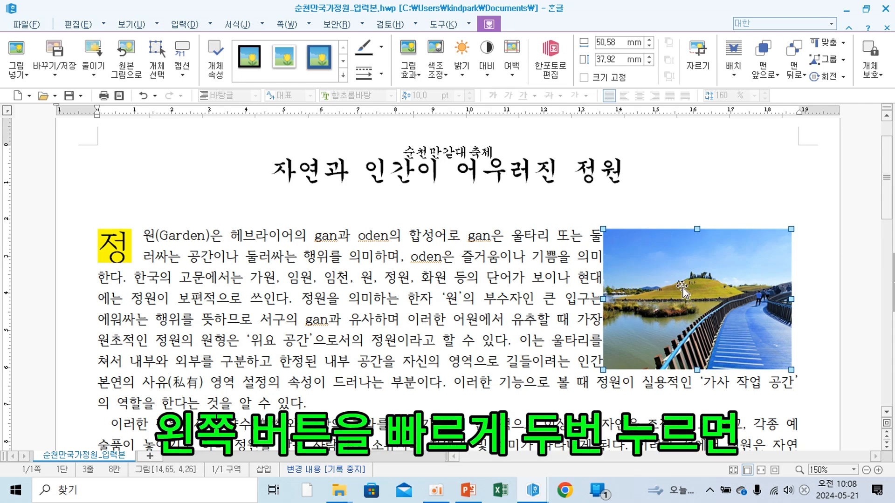
Set the picture's width to 40 mm, its height to 35 mm and its left outer margin to 2 mm
double_click(682, 291)
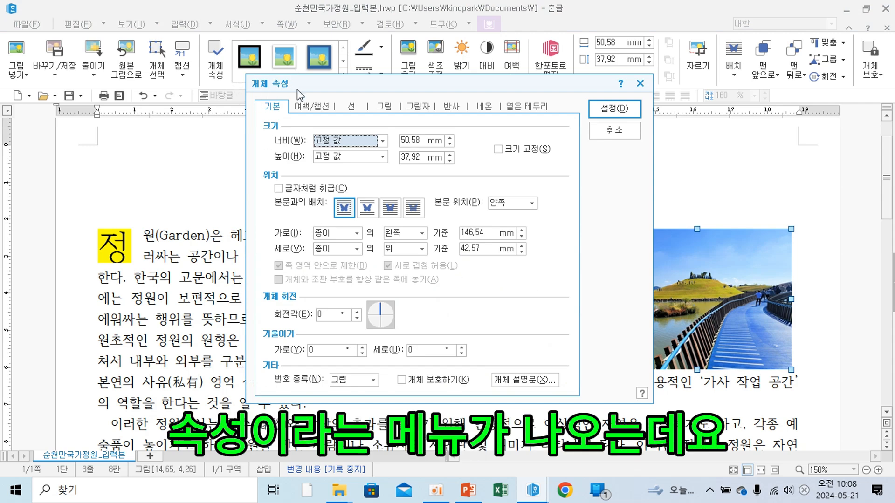
left_click_drag(422, 140, 395, 141)
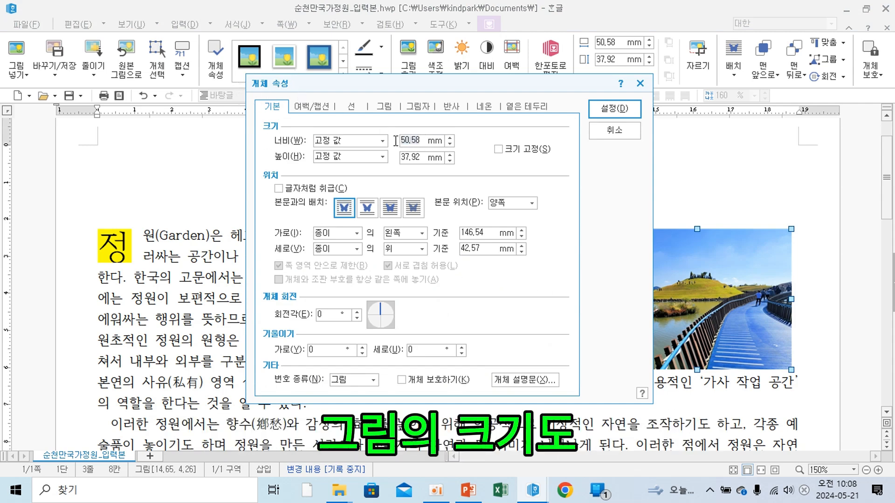
type("40")
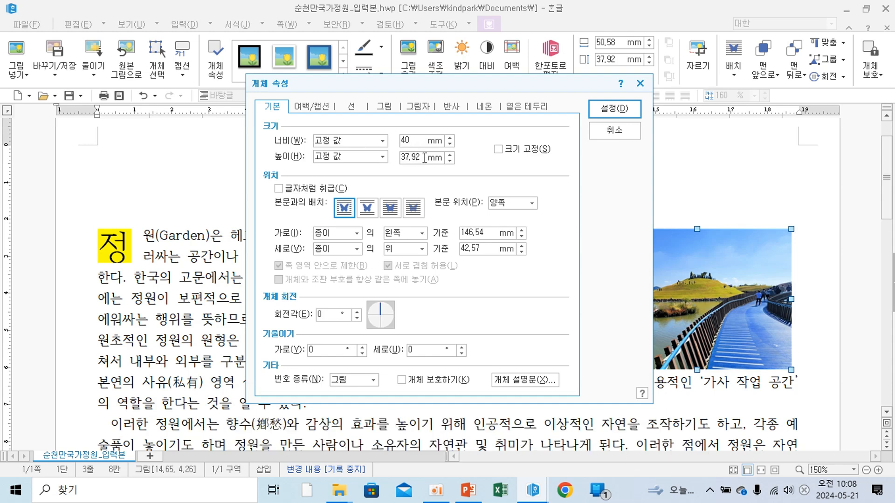
left_click_drag(424, 158, 400, 158)
type("35")
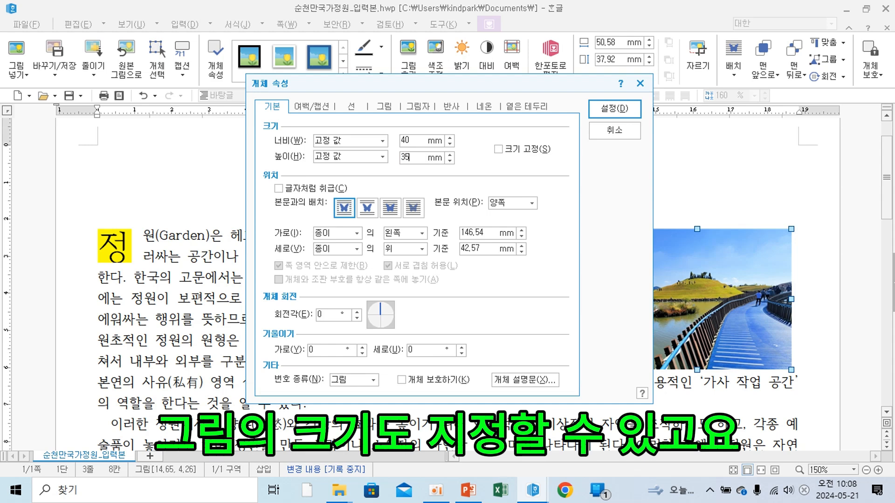
left_click(304, 107)
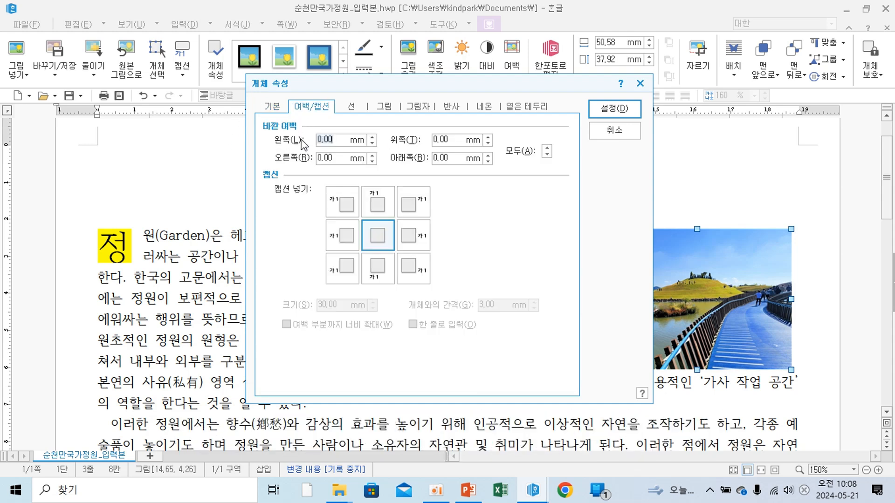
type("2")
left_click(615, 111)
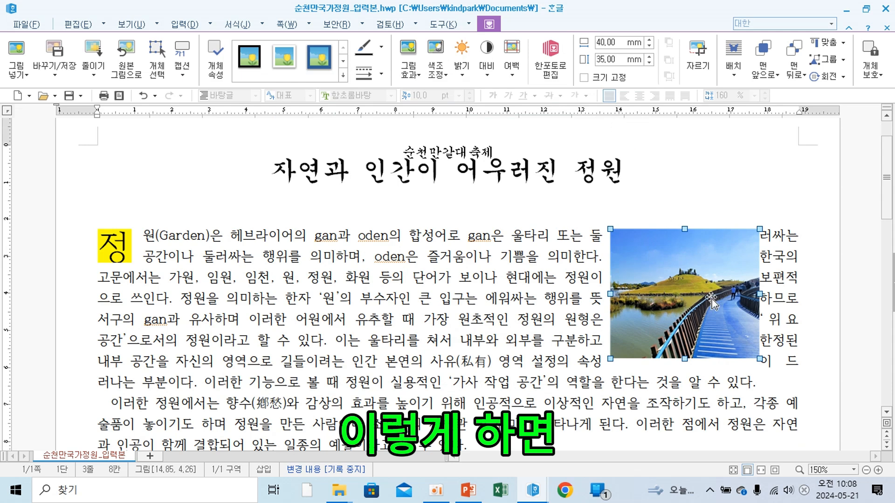
Shift the picture in the first paragraph about 7 mm to the right and about 1 mm down
left_click_drag(723, 315, 735, 315)
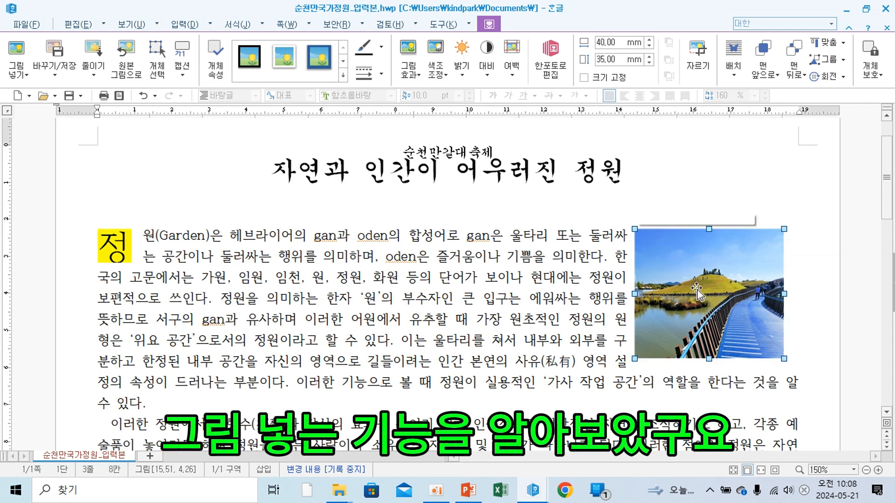
left_click_drag(697, 291, 696, 296)
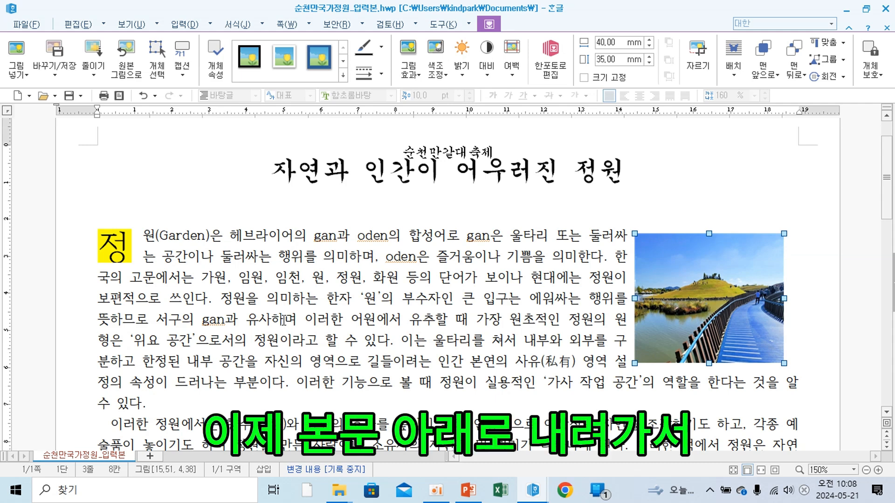
Set the text of the heading 순천만갈대축제 to the 돋움 font at 20 pt
scroll(279, 319, "down", 5)
scroll(229, 298, "down", 1)
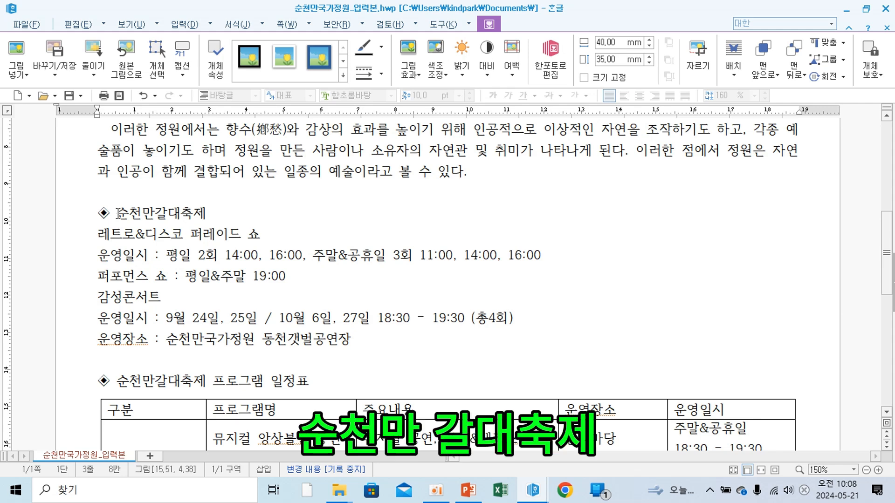
left_click(118, 213)
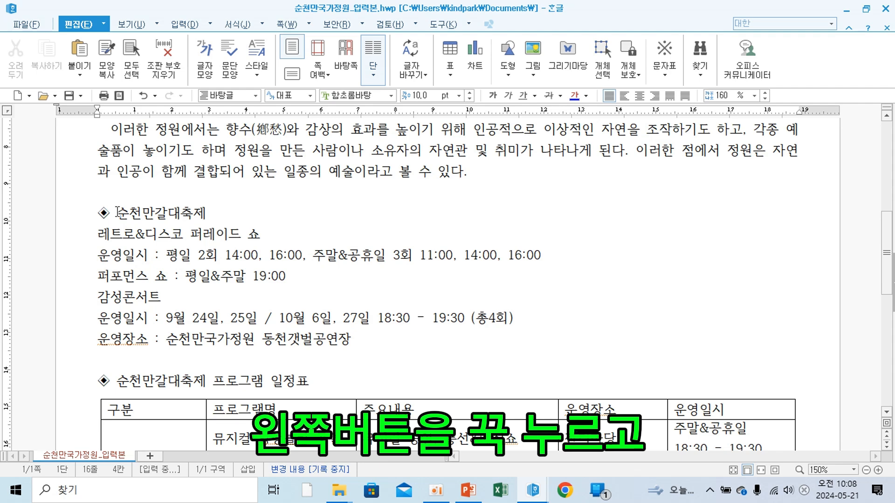
left_click_drag(118, 213, 219, 217)
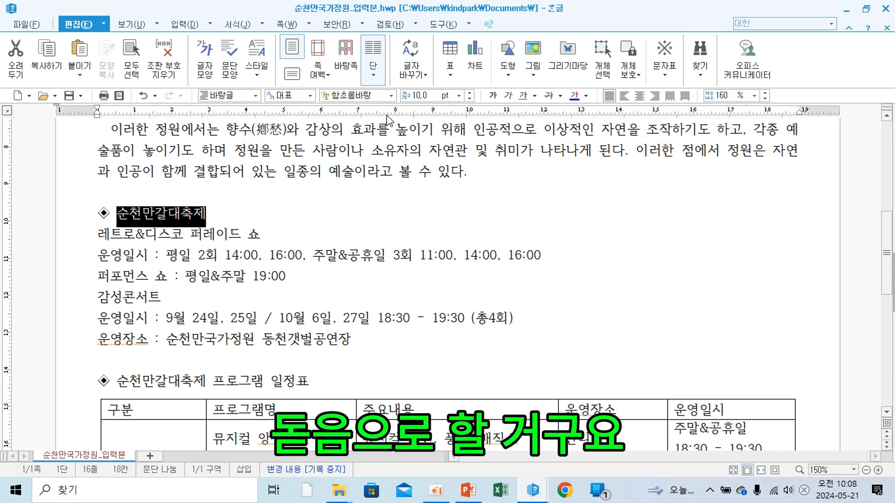
left_click(370, 98)
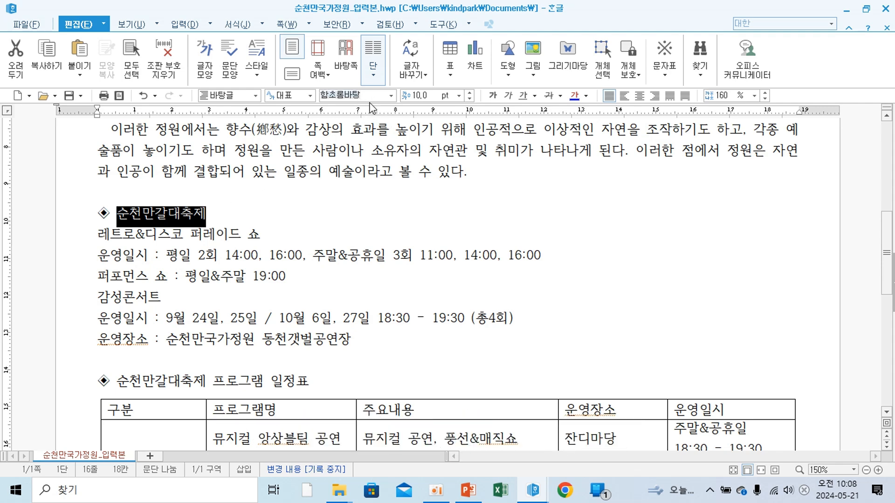
type("돋움")
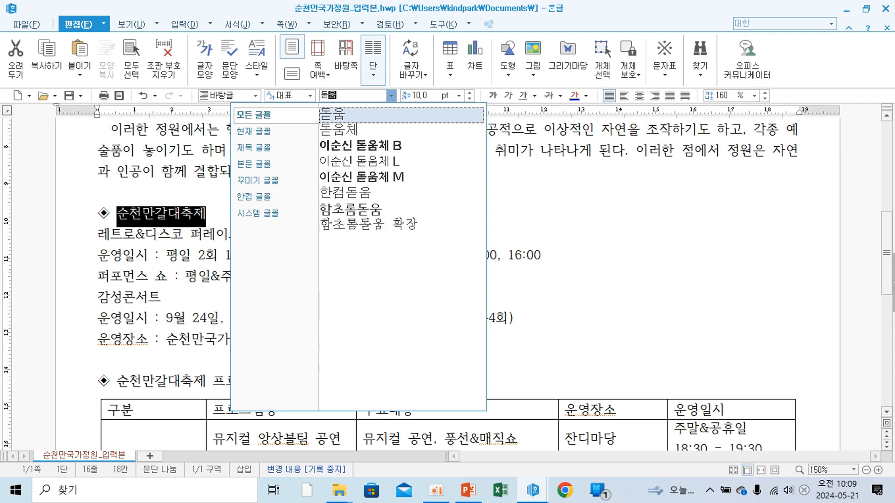
key("Return")
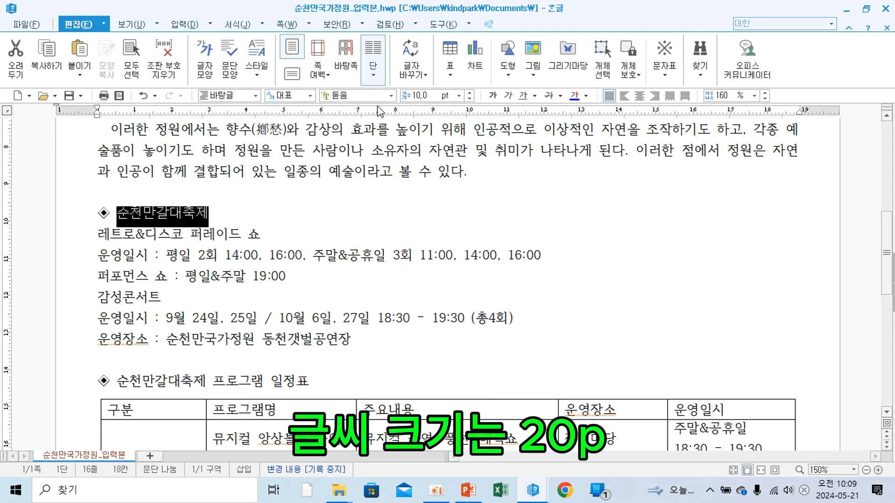
left_click(459, 96)
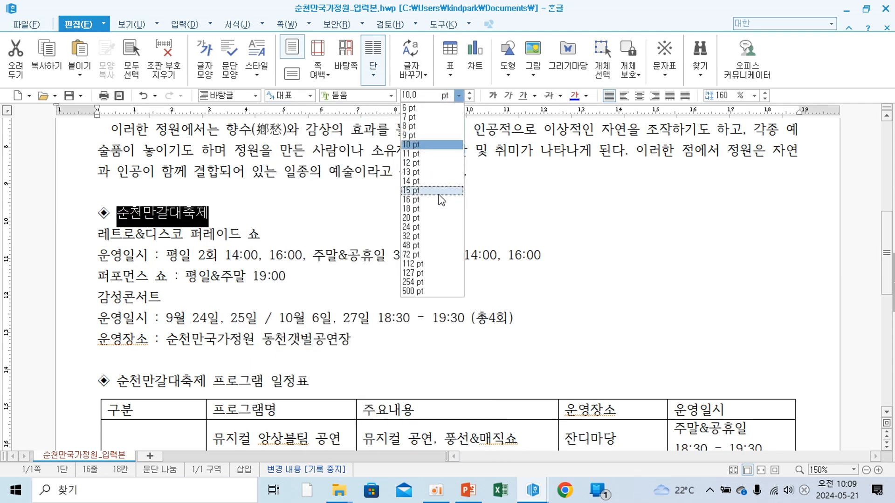
left_click(436, 222)
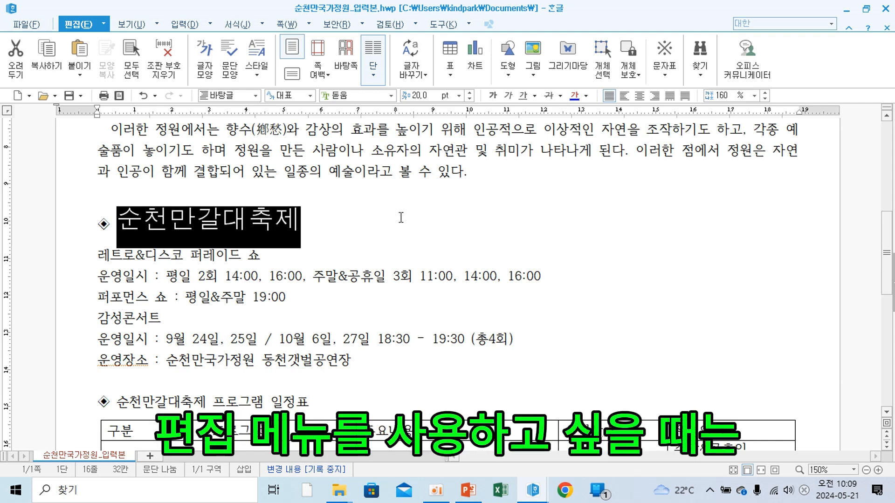
Give the heading text 순천만갈대축제 the lightest near-white font color and a red shading color
left_click(202, 71)
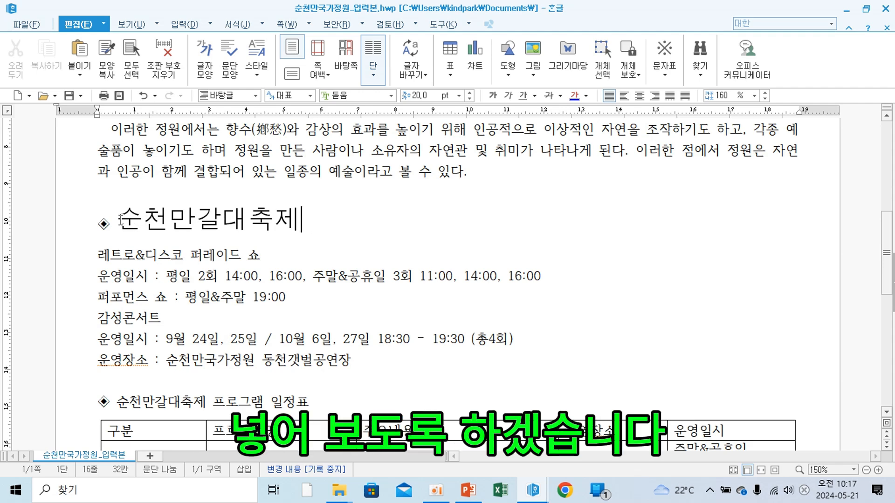
left_click_drag(120, 220, 291, 222)
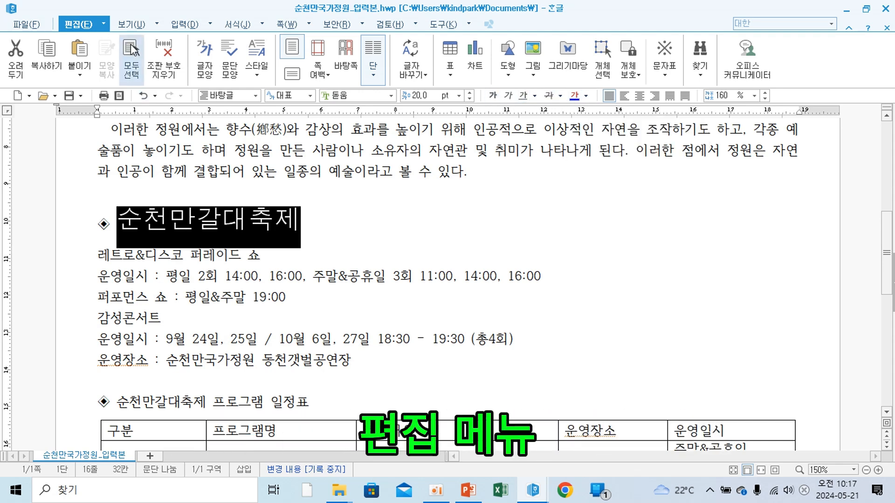
left_click(205, 70)
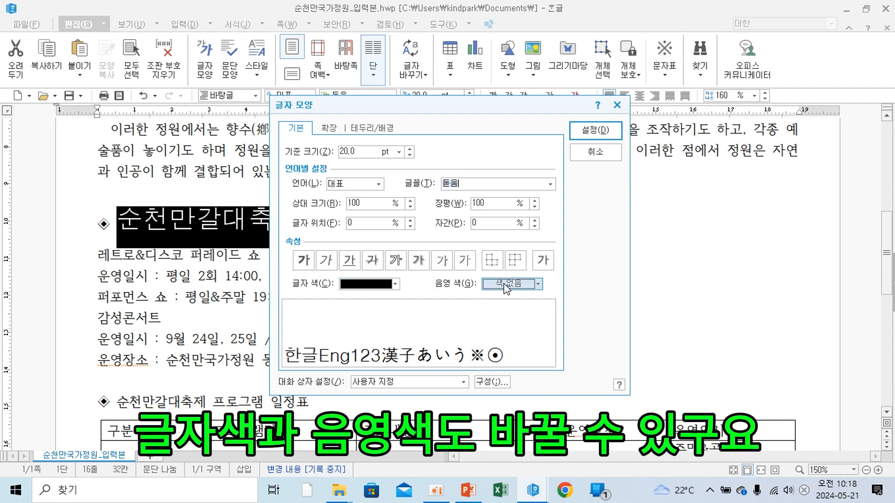
left_click(394, 284)
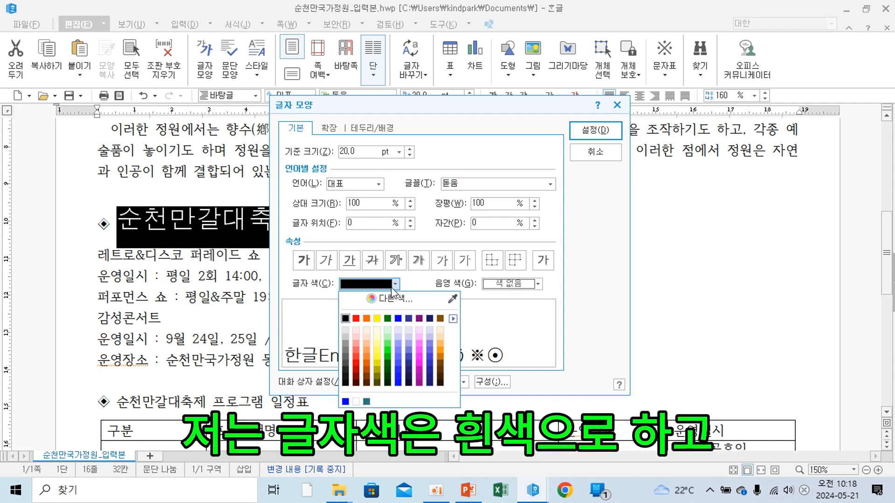
left_click(346, 331)
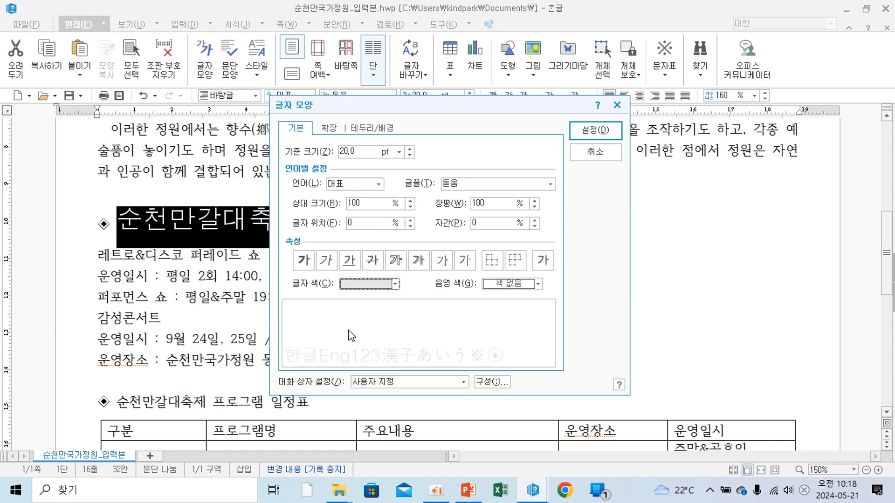
left_click(523, 285)
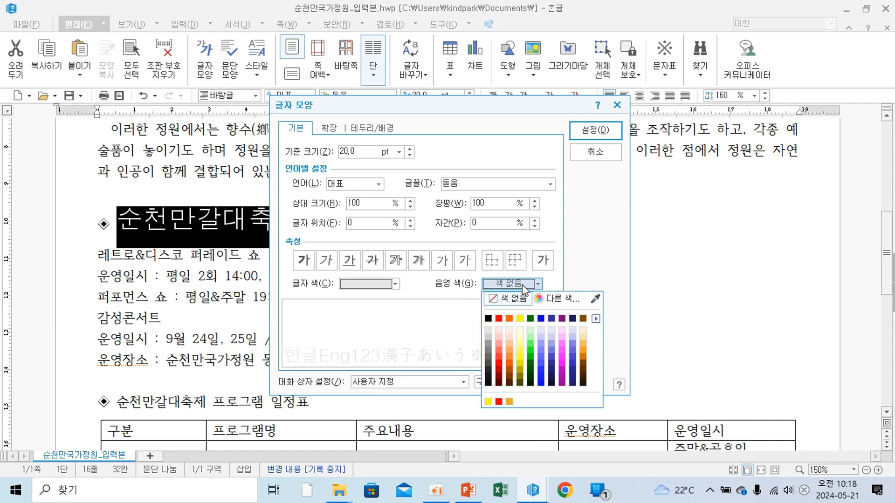
left_click(499, 319)
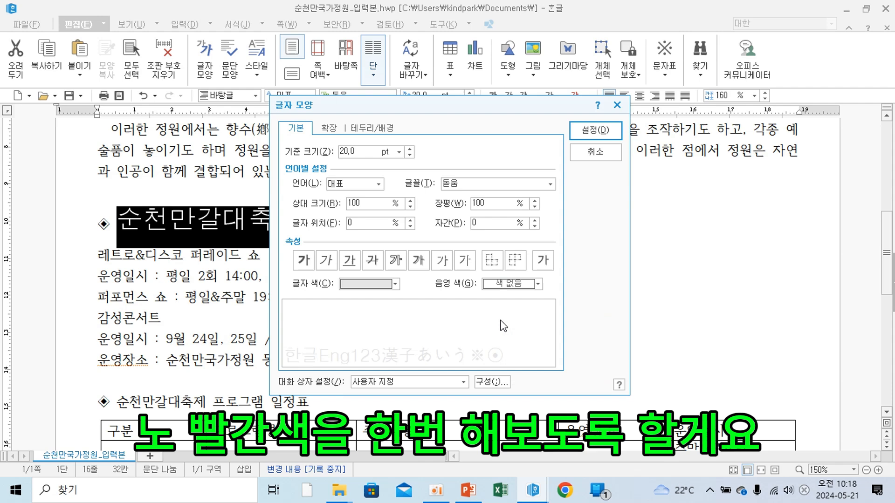
left_click(595, 136)
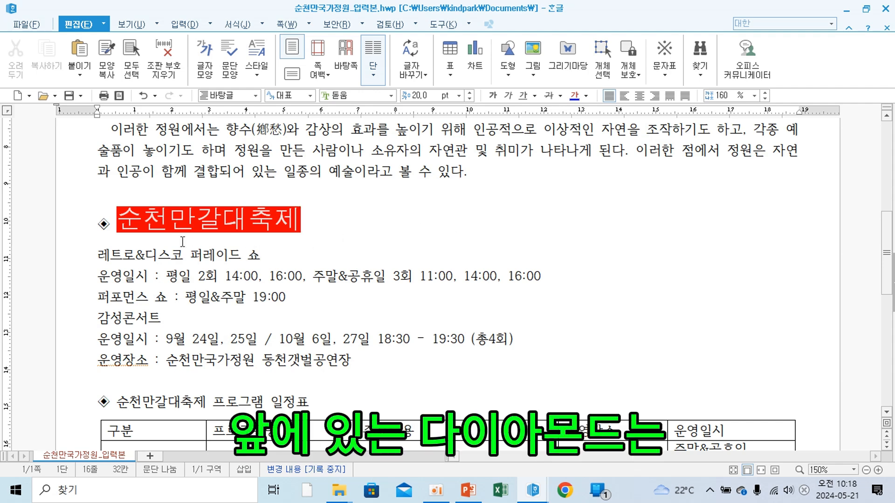
Set the diamond symbol before the heading 순천만갈대축제 to 20 pt
left_click_drag(93, 224, 107, 224)
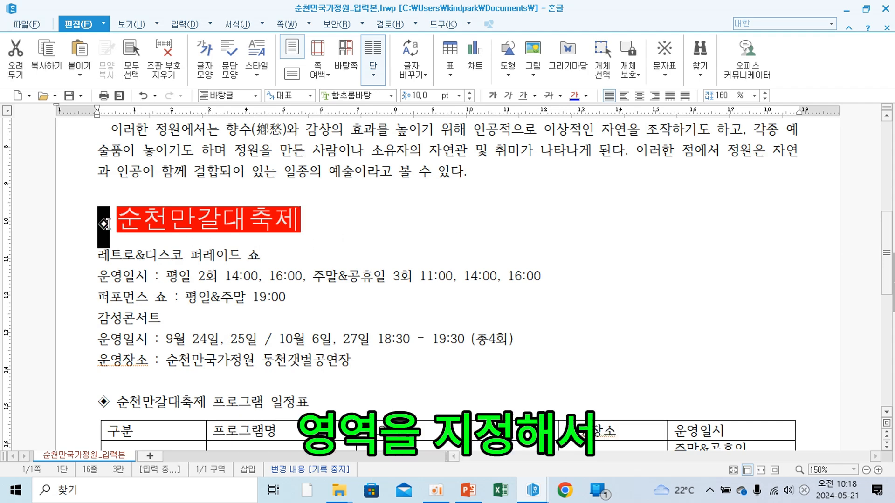
left_click(460, 96)
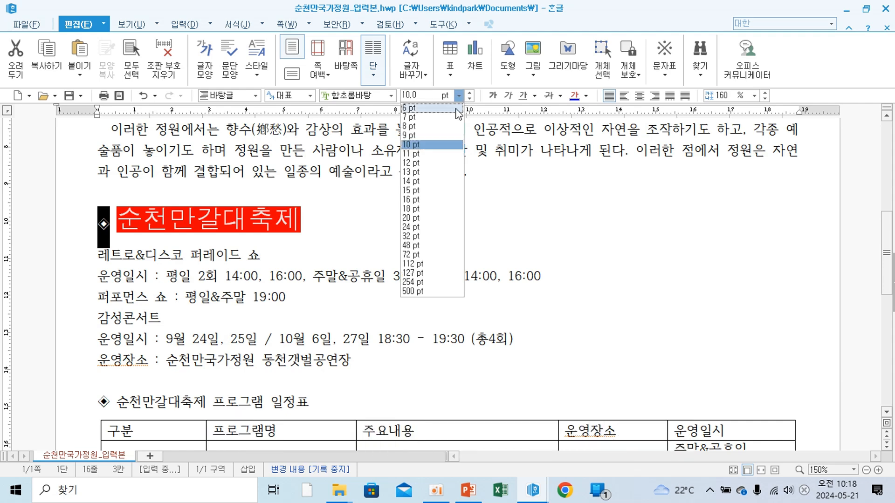
left_click(428, 217)
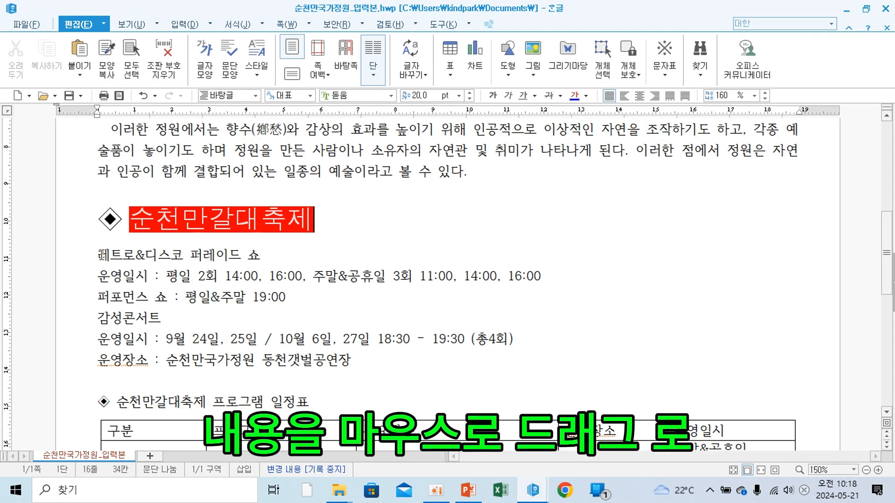
Choose the 1) 가) a) (1) paragraph numbering style for the six lines from 레트로&디스코 퍼레이드 쇼 through 운영장소
left_click_drag(100, 255, 227, 312)
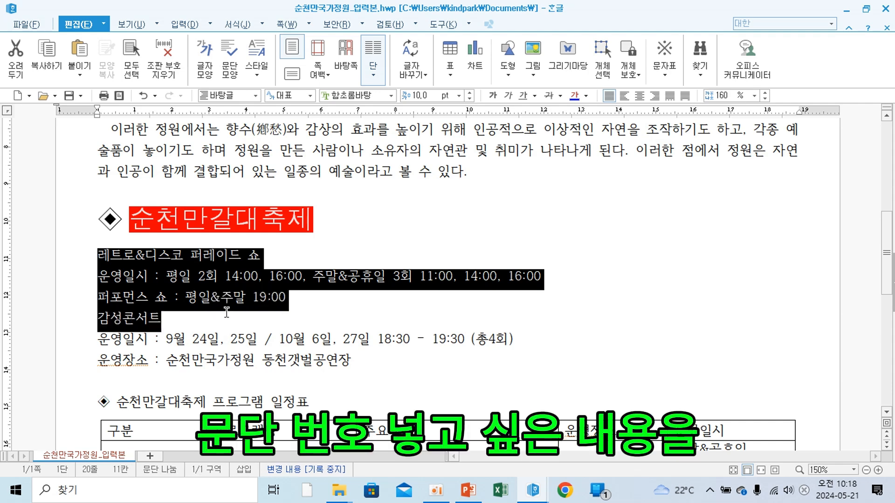
left_click_drag(281, 321, 377, 359)
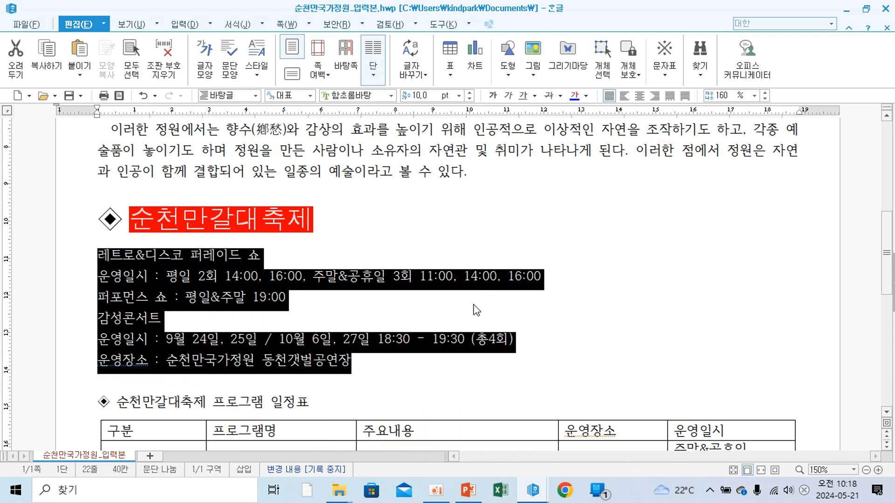
right_click(206, 275)
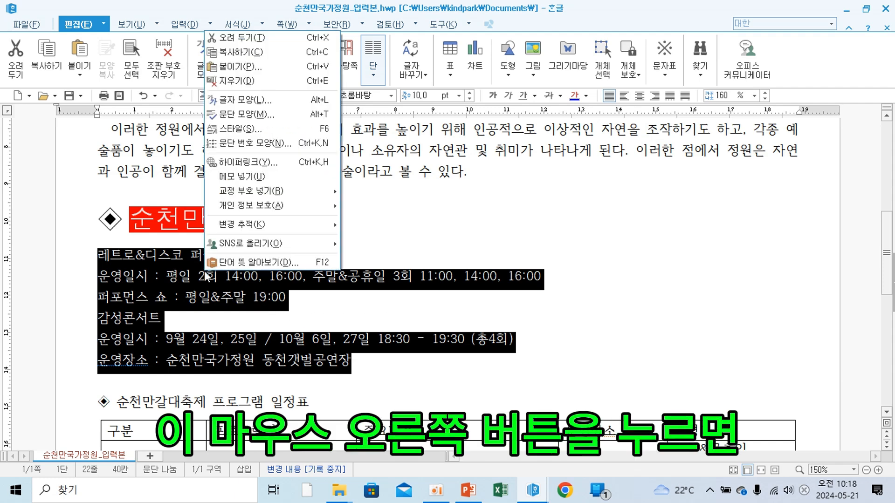
left_click(244, 143)
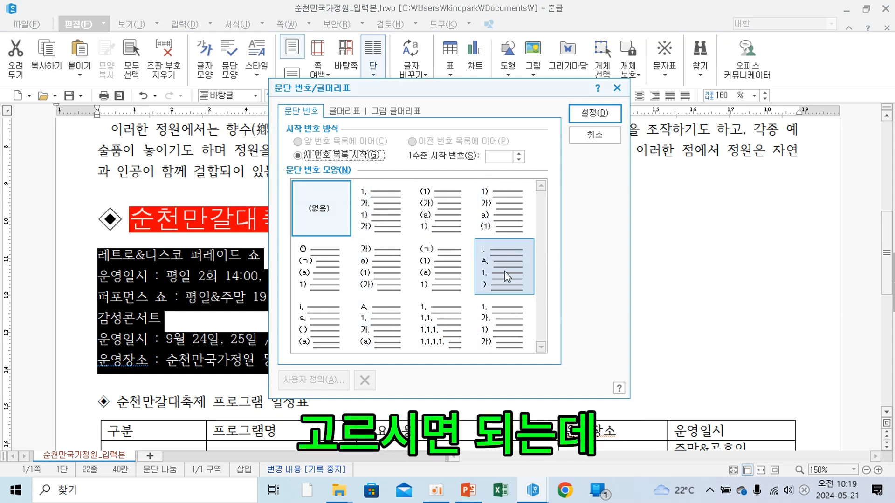
left_click(493, 214)
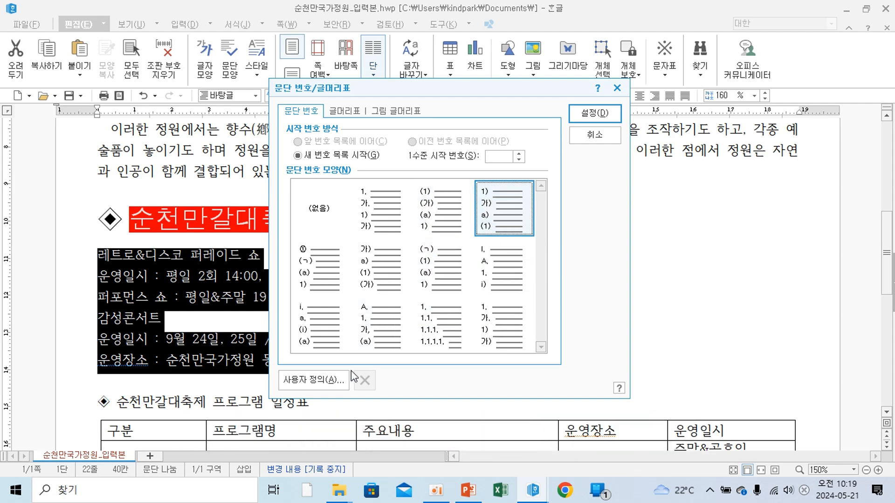
Customize level 1 of the numbering with 오른쪽 alignment and a width adjustment of 20 pt
left_click(322, 380)
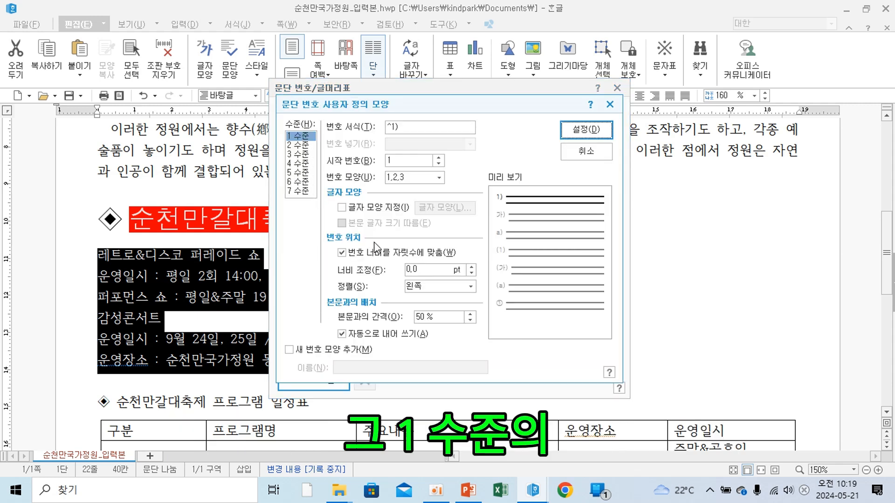
left_click(426, 288)
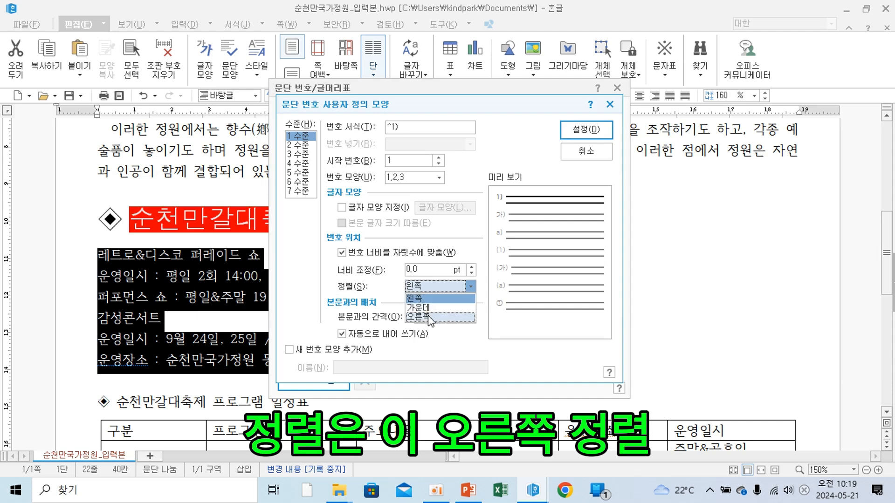
left_click(428, 312)
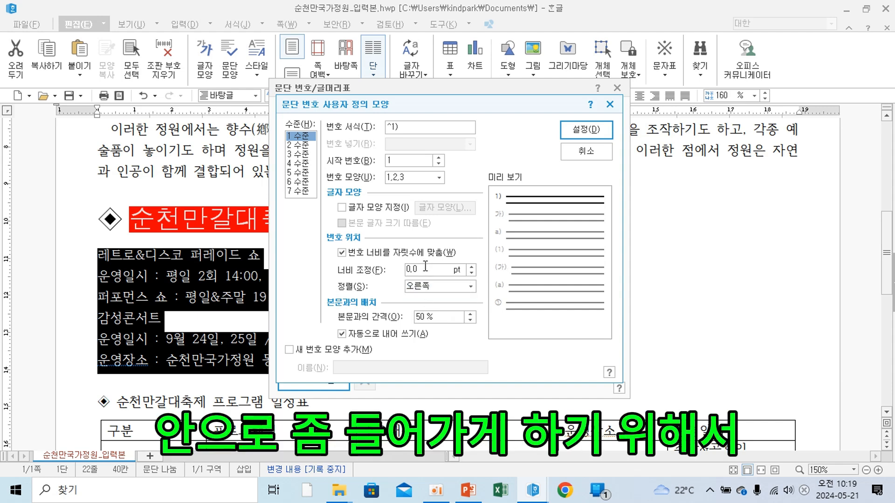
left_click_drag(425, 268, 385, 272)
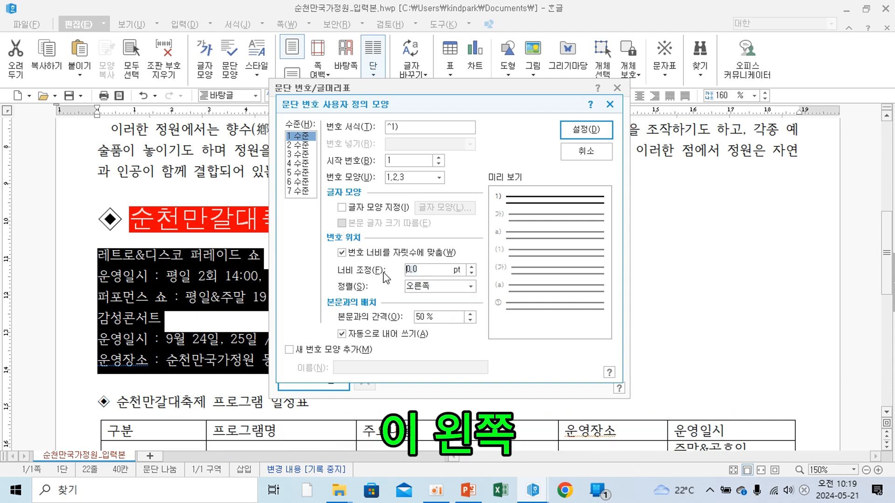
type("20")
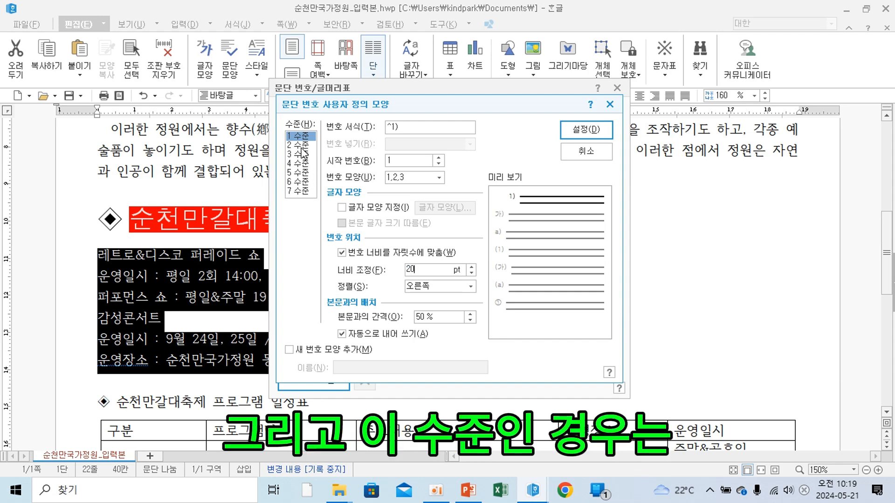
Customize level 2 of the numbering with 오른쪽 alignment and a width adjustment of 30 pt
left_click(301, 145)
left_click(437, 286)
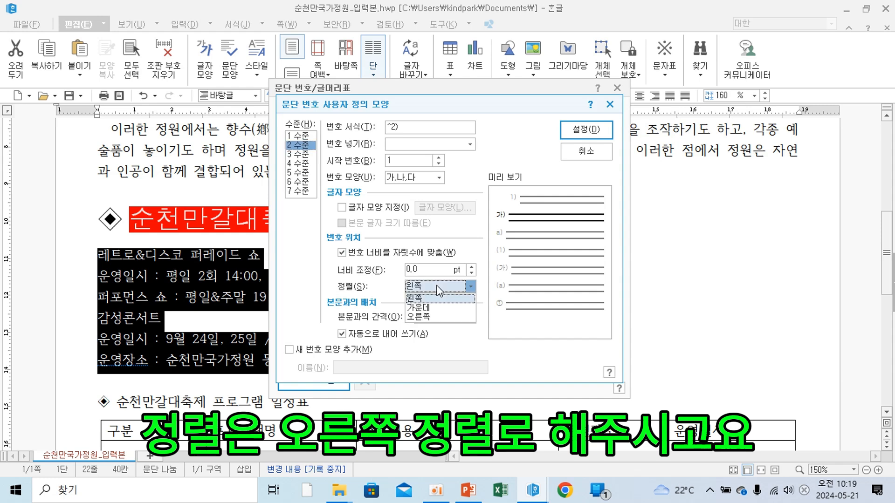
left_click(434, 317)
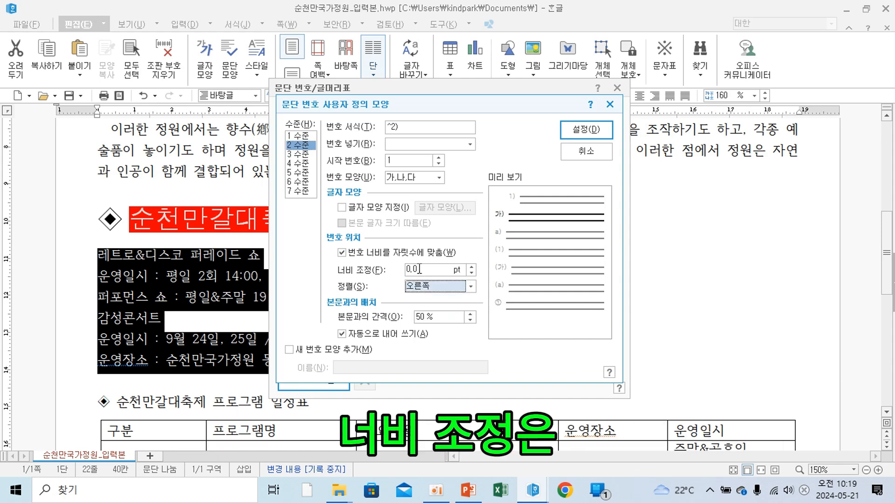
double_click(420, 269)
type("3")
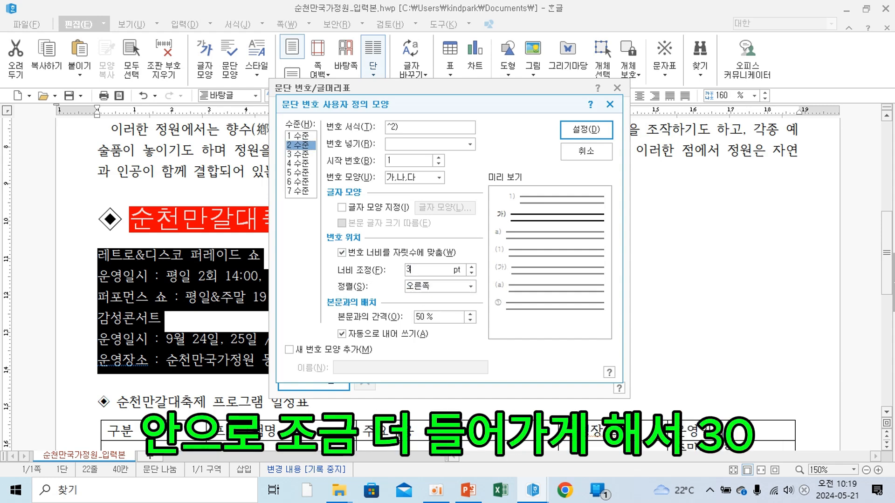
type("0")
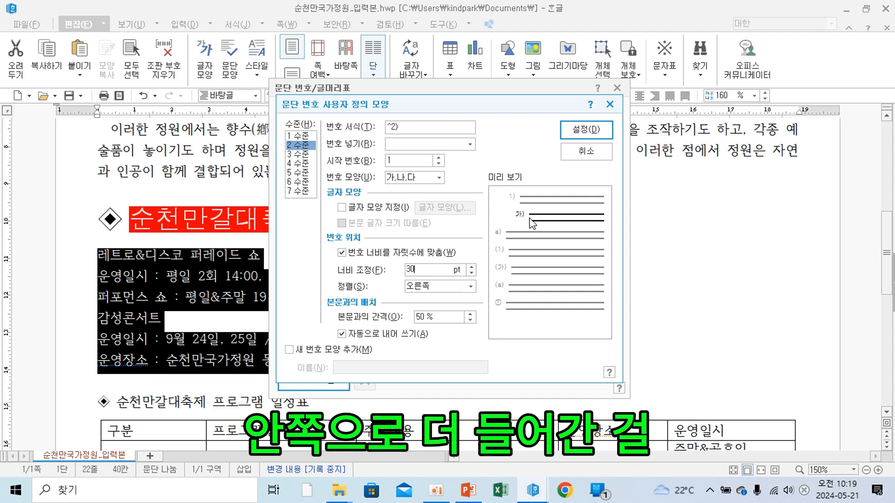
Apply the customized paragraph numbering to the six lines under the heading 순천만갈대축제
left_click(577, 139)
left_click(584, 118)
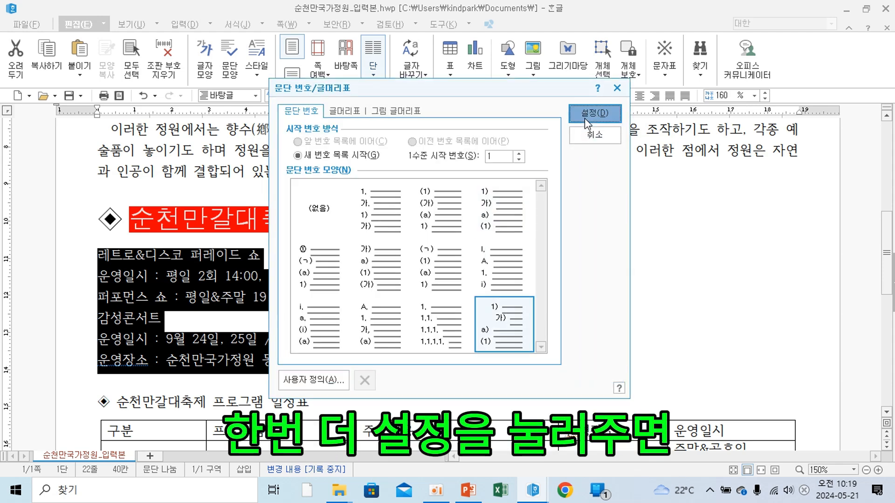
left_click(584, 118)
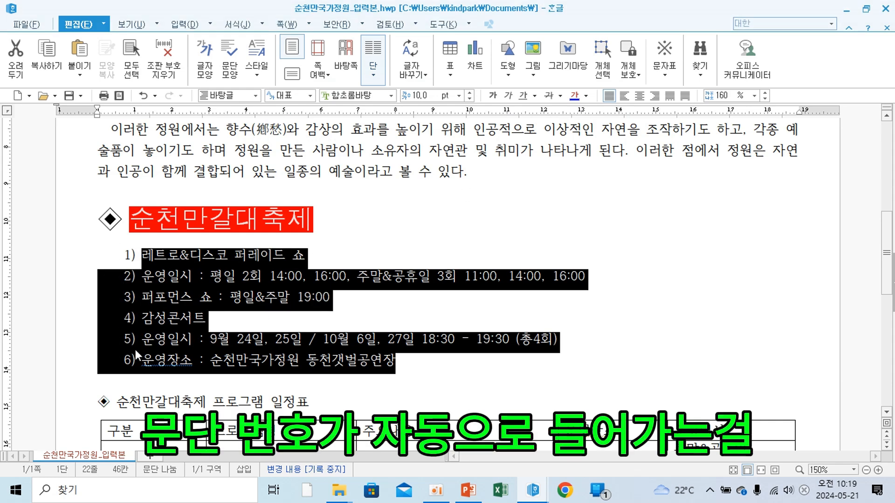
left_click(181, 380)
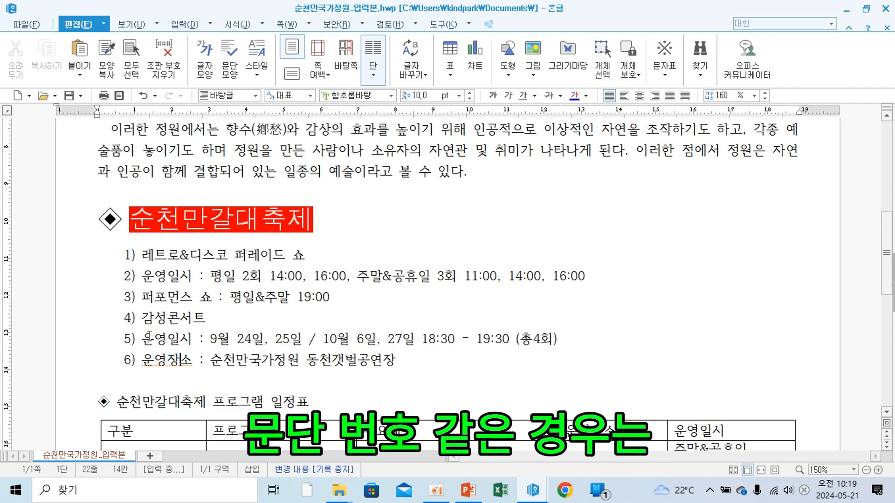
Demote the 운영일시 and 퍼포먼스 쇼 lines under 레트로&디스코 퍼레이드 쇼 to the second numbering level
left_click(148, 278)
left_click_drag(147, 278, 351, 297)
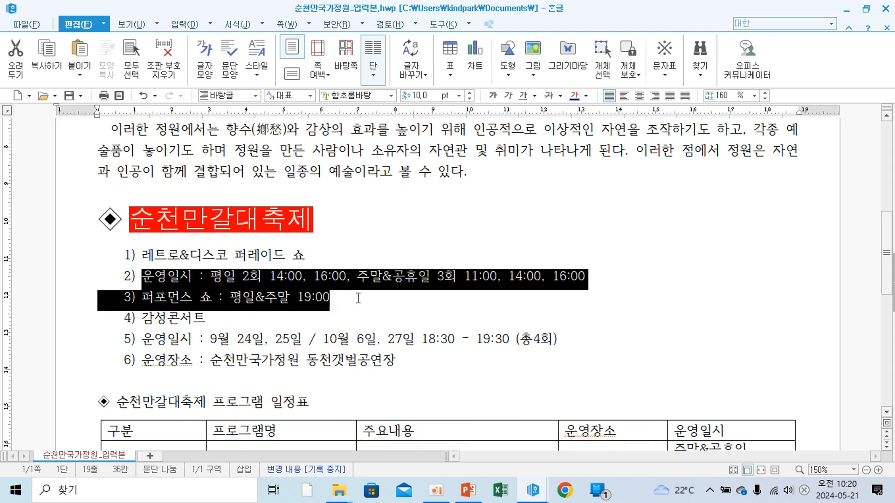
left_click(237, 27)
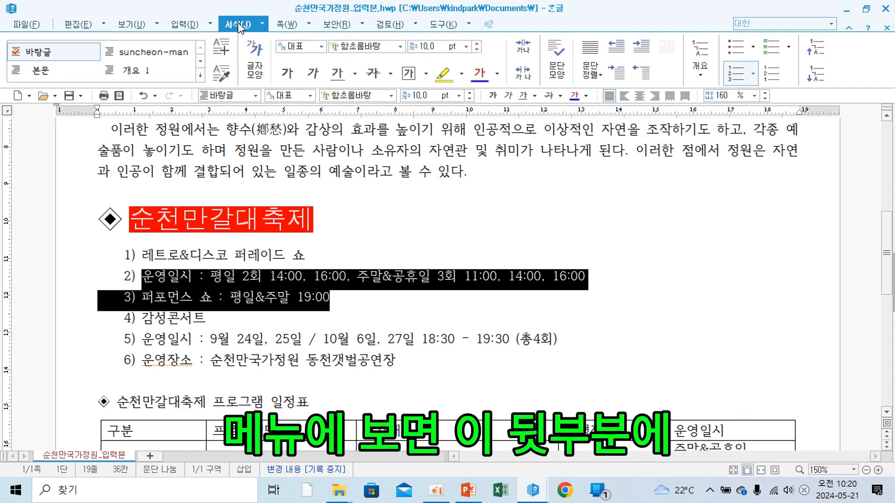
left_click(808, 80)
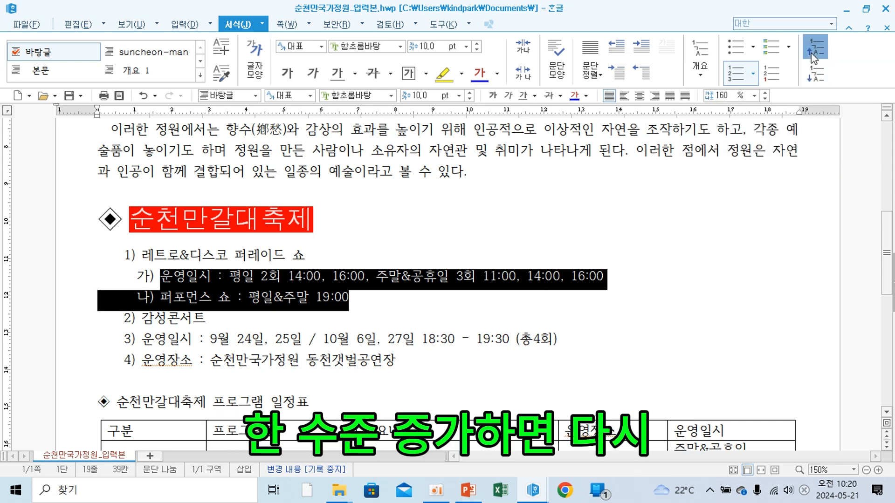
left_click(812, 56)
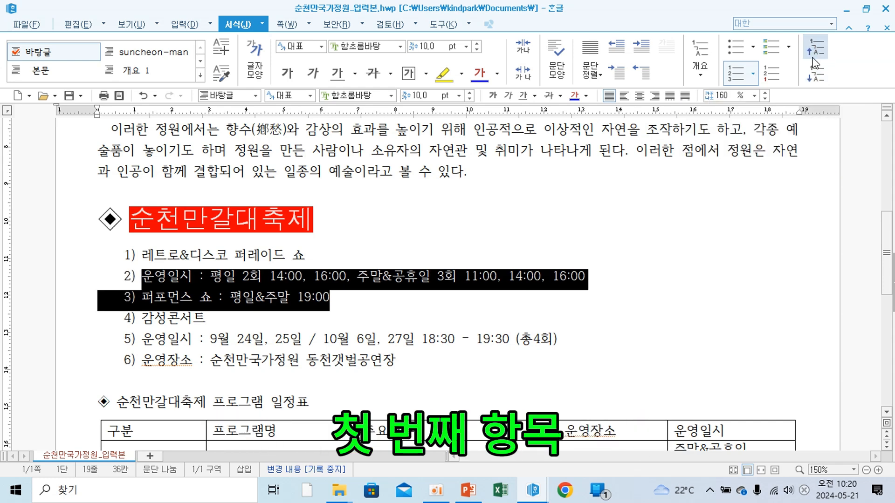
left_click(814, 74)
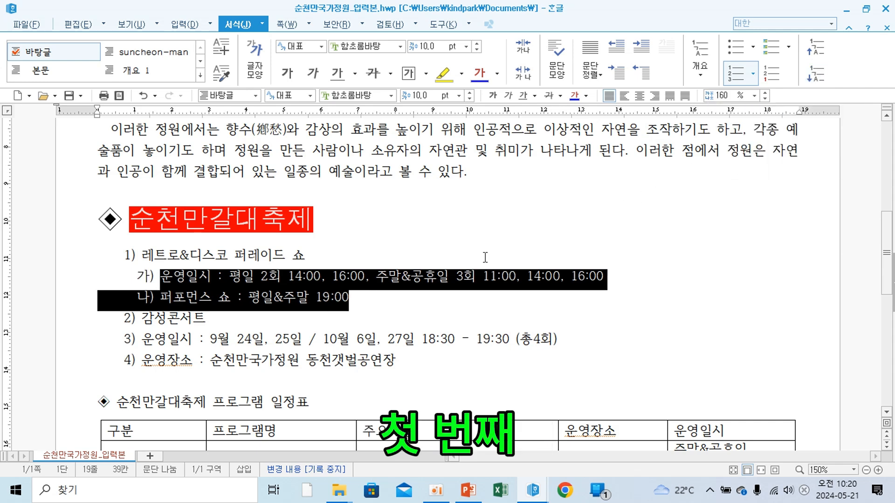
left_click(333, 314)
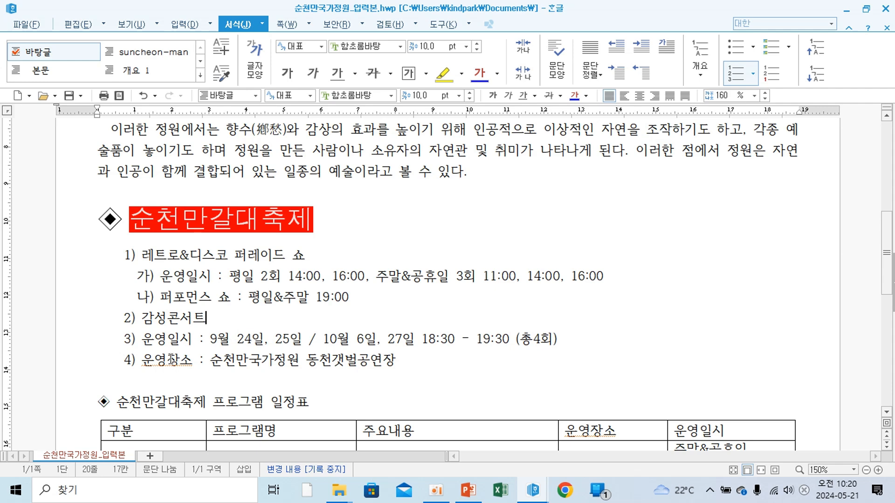
Demote the 운영일시 and 운영장소 lines under 감성콘서트 to the second numbering level
left_click_drag(146, 339, 393, 362)
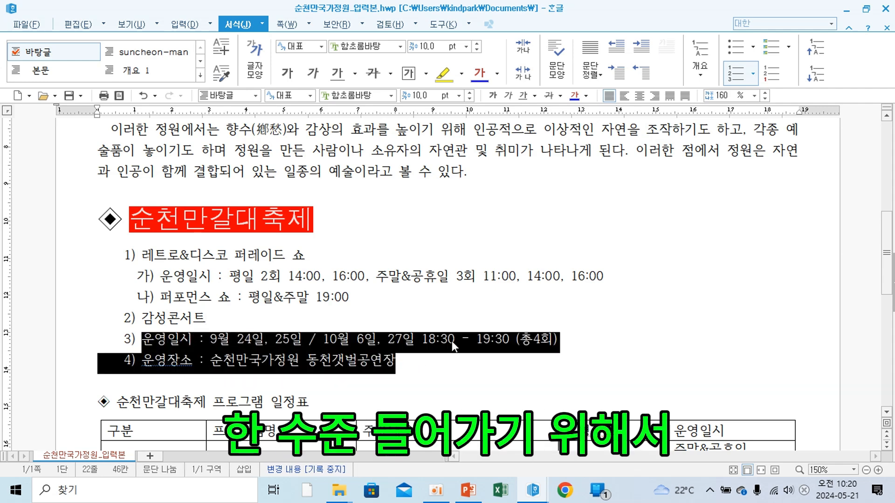
left_click(819, 83)
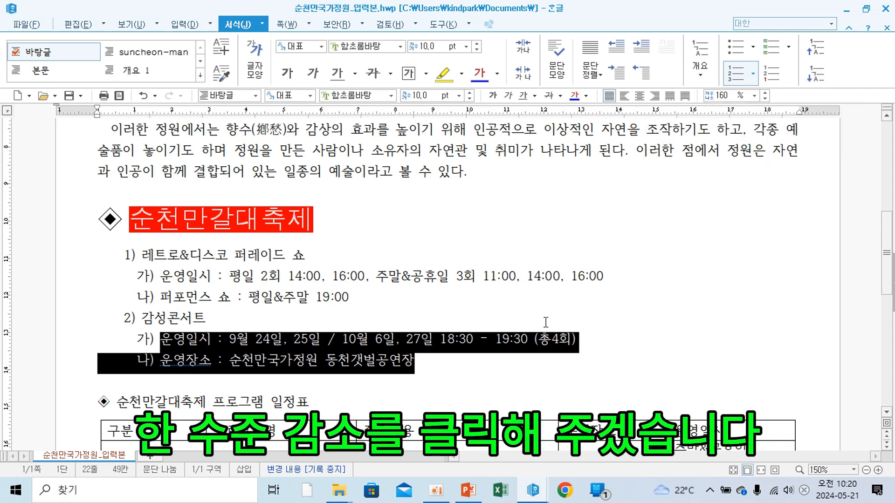
left_click(479, 376)
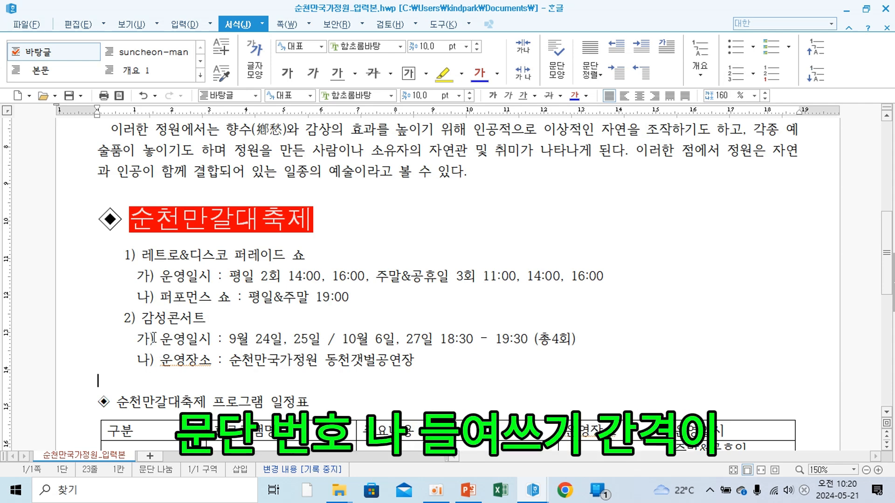
left_click(182, 365)
Change the font of the heading 순천만갈대축제 프로그램 일정표 to 돋움, leaving out its diamond symbol
scroll(189, 338, "down", 3)
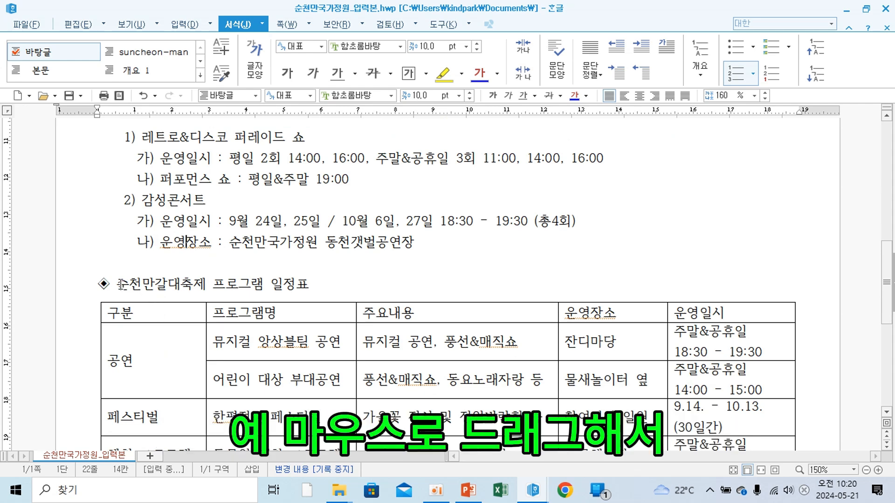
left_click_drag(117, 284, 308, 284)
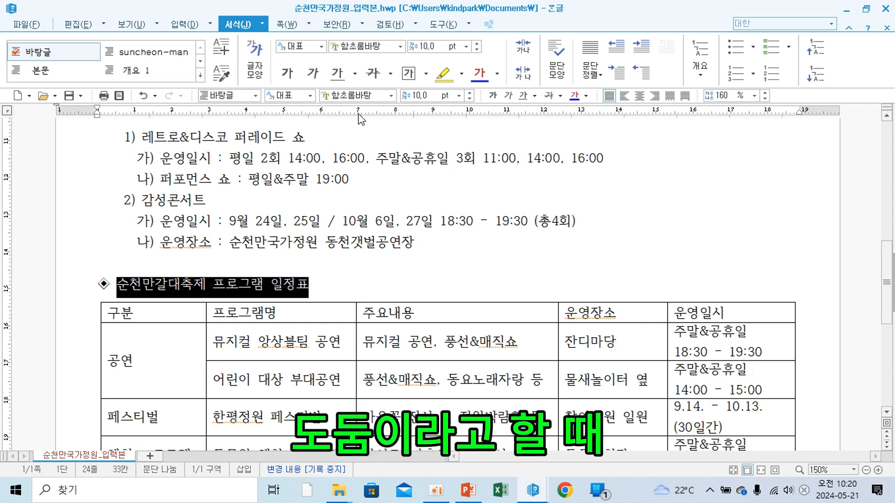
left_click(392, 99)
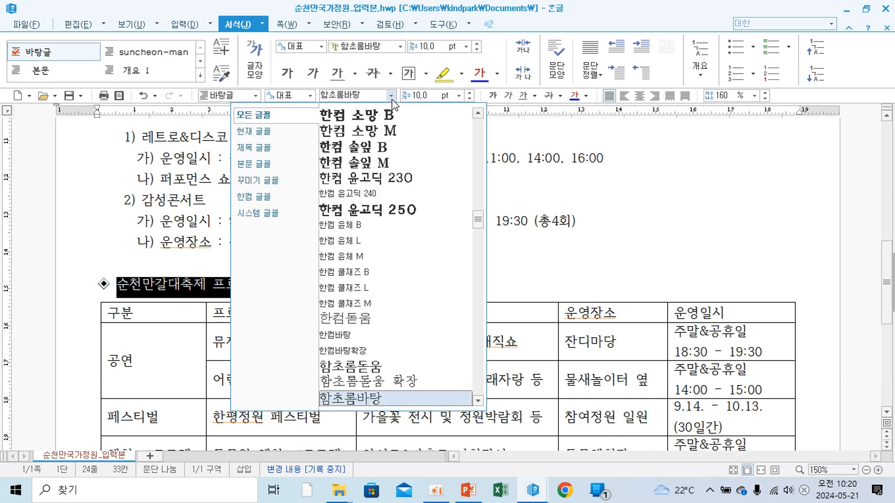
left_click(269, 136)
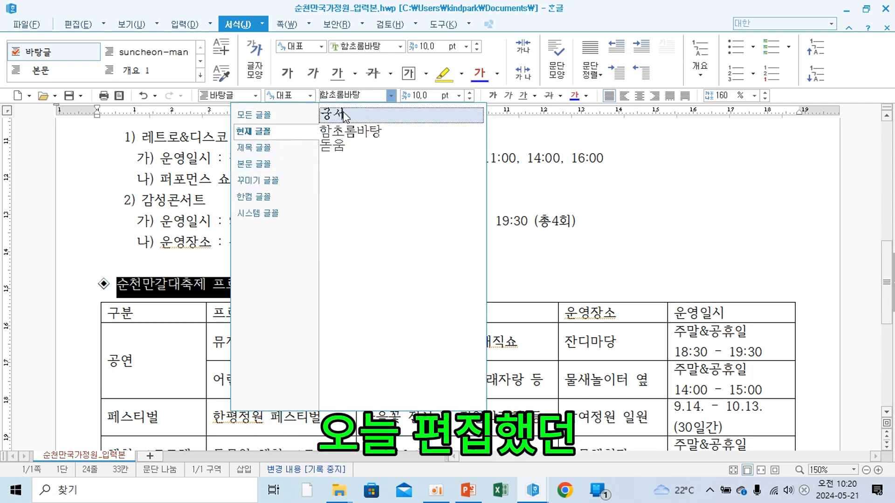
left_click(334, 152)
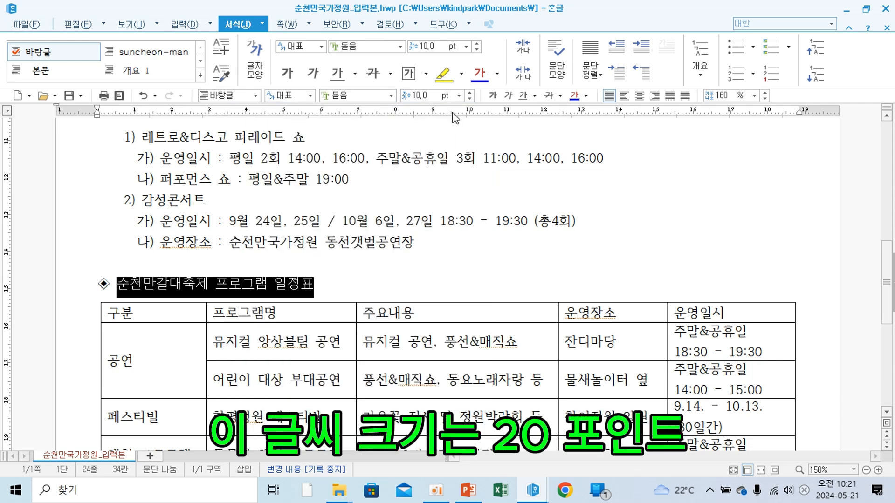
Set the heading 순천만갈대축제 프로그램 일정표 to 20 pt and italic
left_click(460, 96)
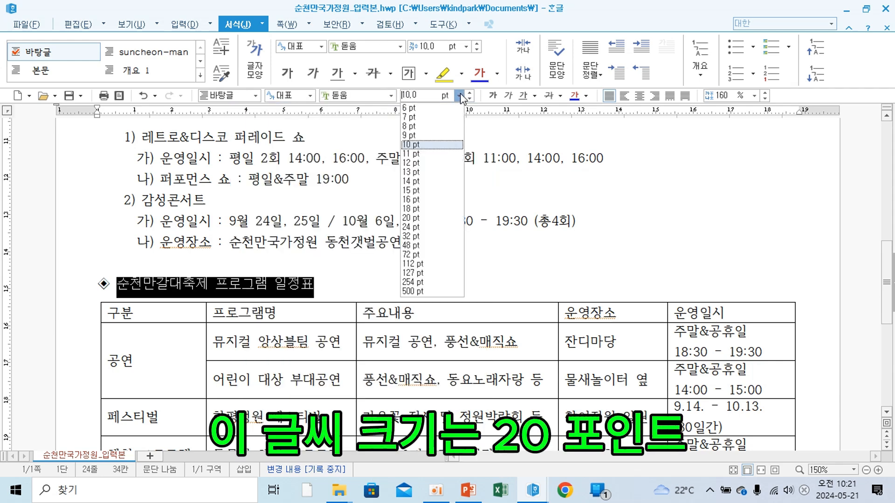
left_click(433, 218)
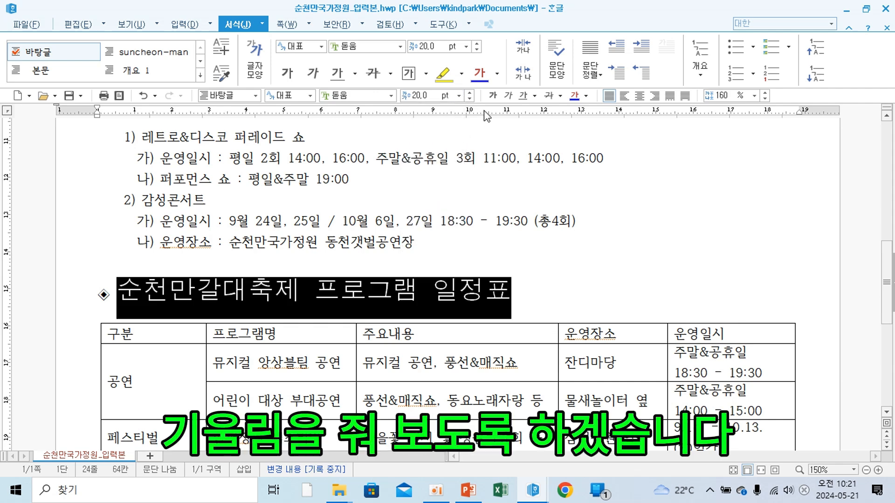
left_click(508, 97)
left_click(528, 281)
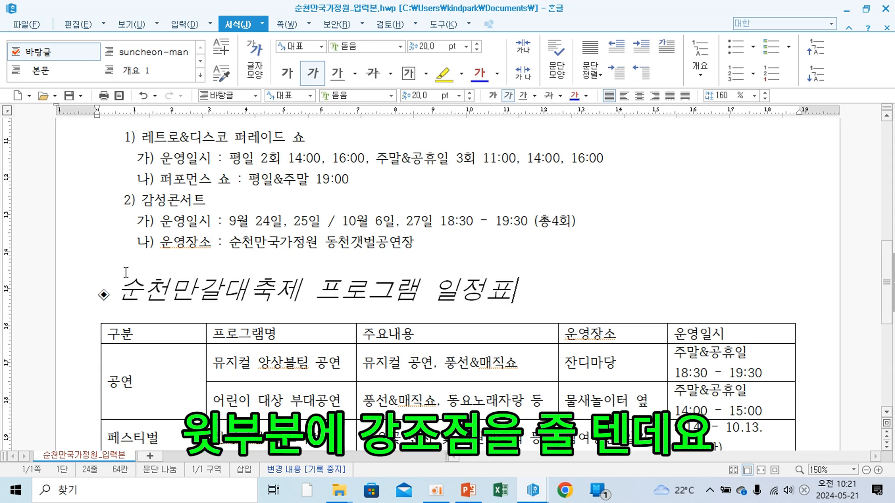
Add hollow-circle emphasis marks above the word 순천만갈대축제 in the program schedule heading
left_click(123, 293)
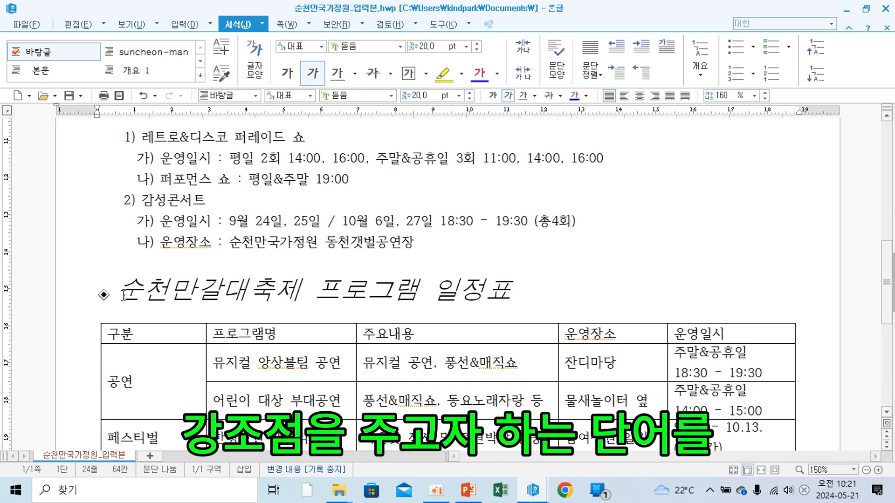
left_click_drag(123, 295, 299, 291)
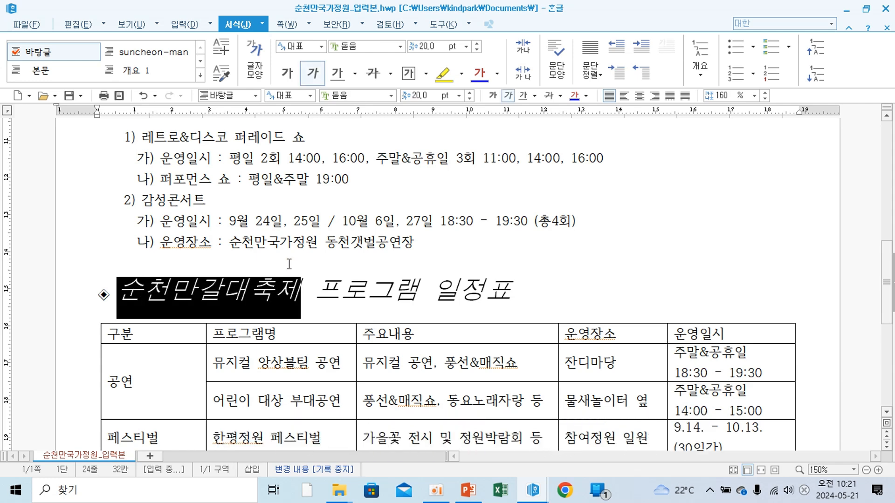
left_click(86, 24)
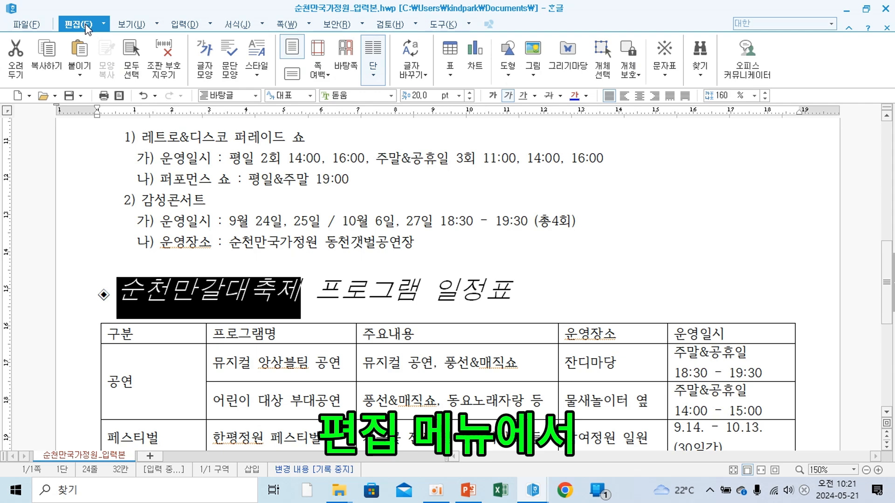
left_click(210, 60)
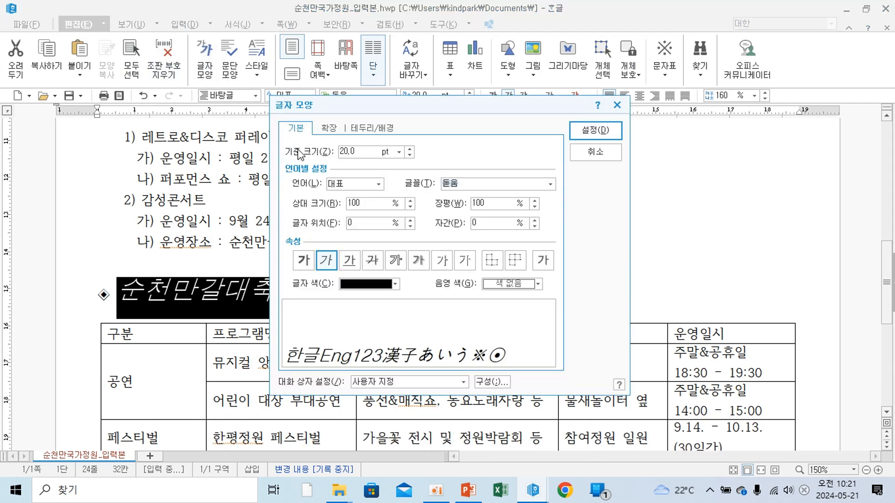
left_click(329, 131)
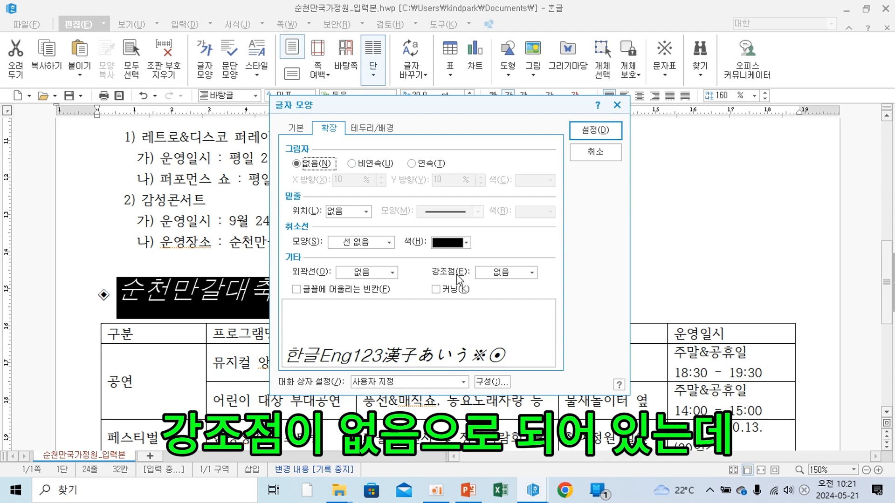
left_click(504, 274)
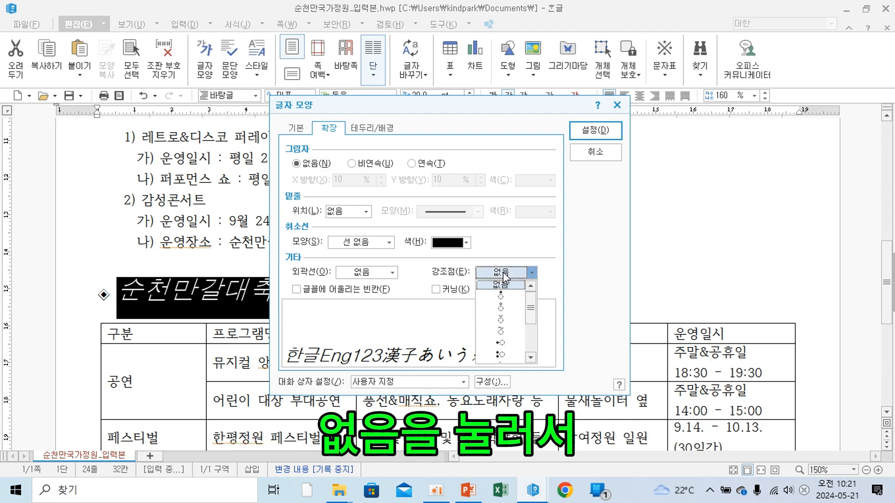
left_click(502, 308)
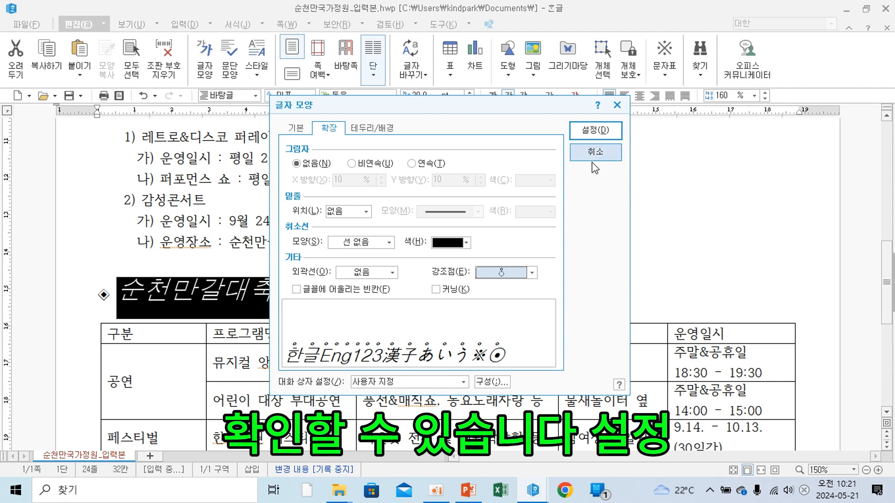
left_click(599, 139)
left_click(560, 267)
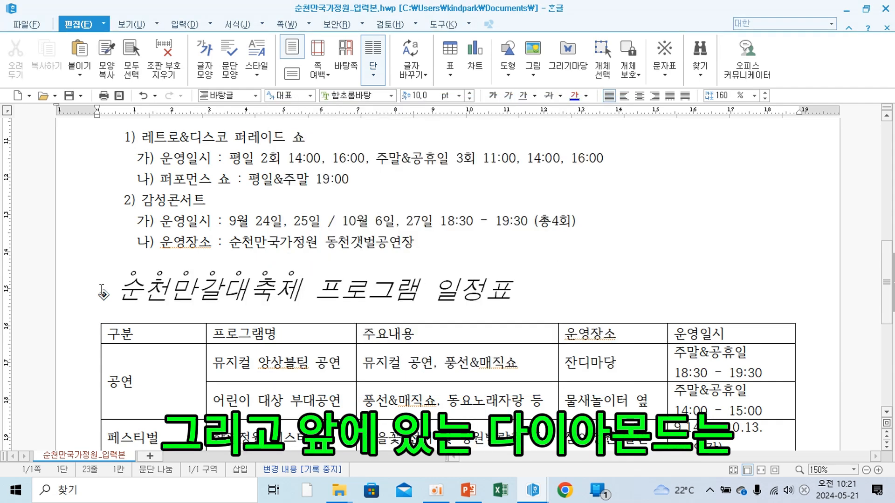
Set the diamond symbol before the heading 순천만갈대축제 프로그램 일정표 to 20 pt
left_click_drag(97, 294, 106, 294)
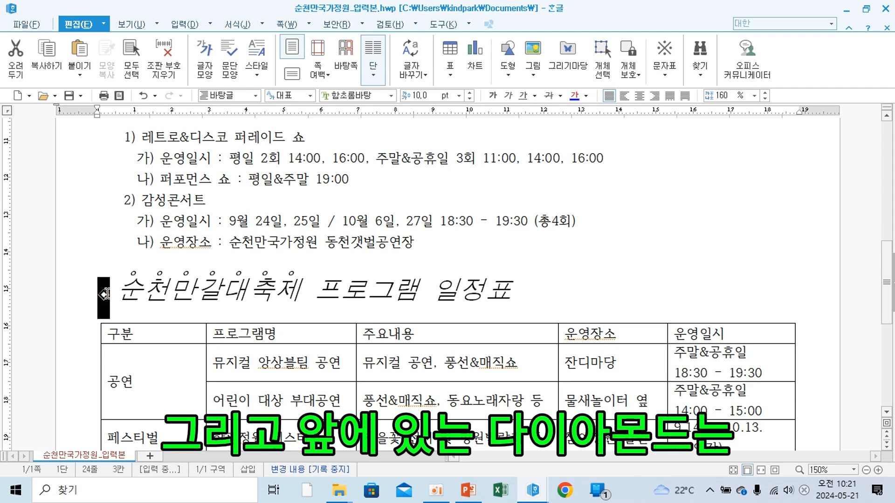
left_click(459, 96)
left_click(418, 218)
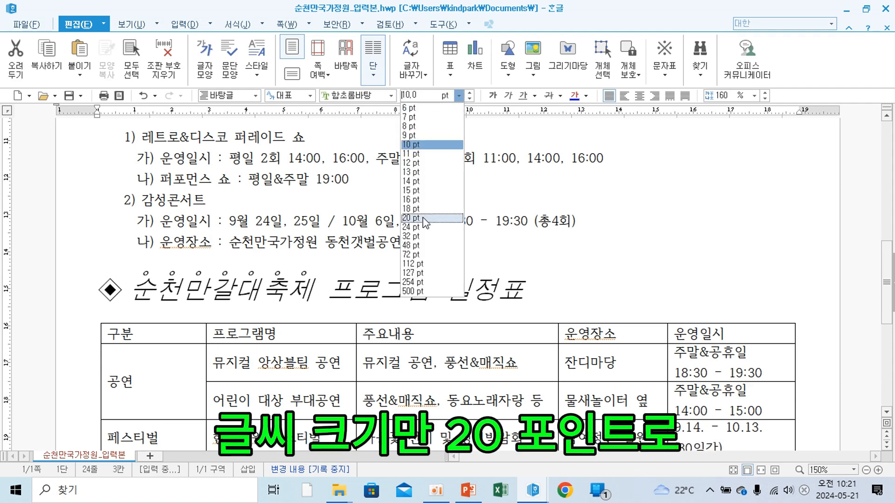
left_click(553, 287)
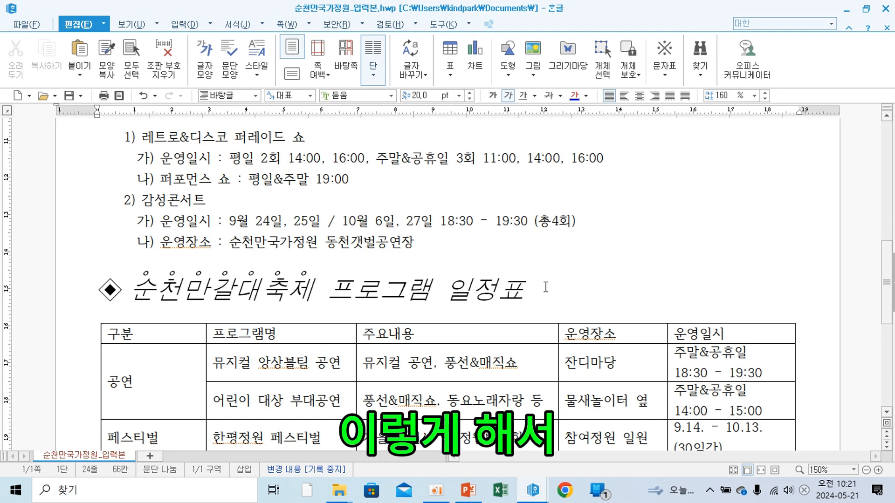
scroll(528, 291, "up", 2)
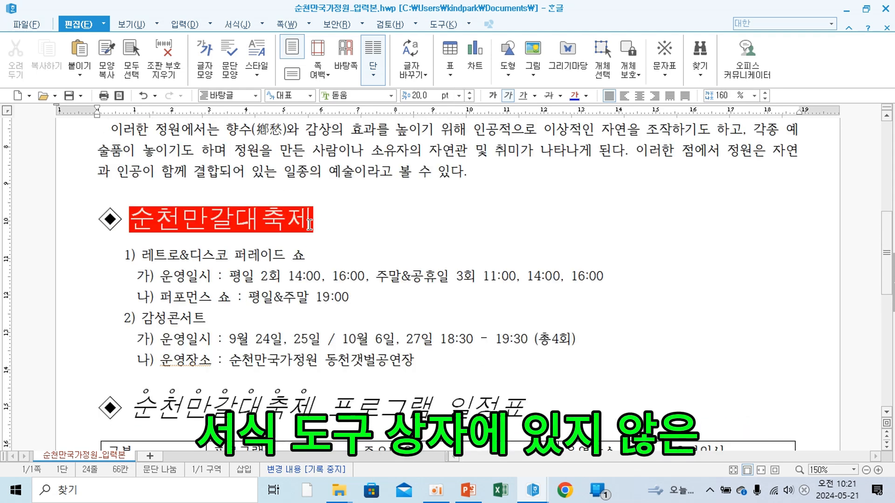
scroll(240, 219, "down", 2)
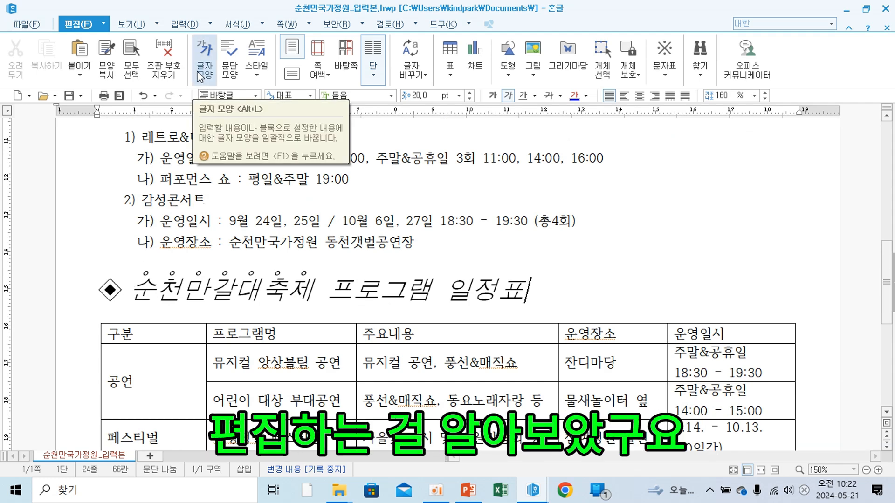
Select all cells of the program schedule table, try to change their font to 굴림, and center their text
scroll(220, 226, "down", 1)
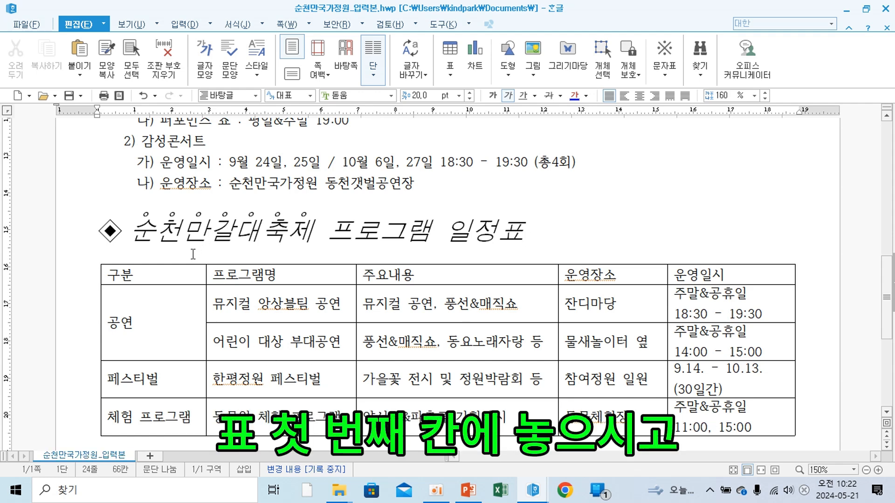
left_click(158, 274)
left_click_drag(173, 275, 732, 417)
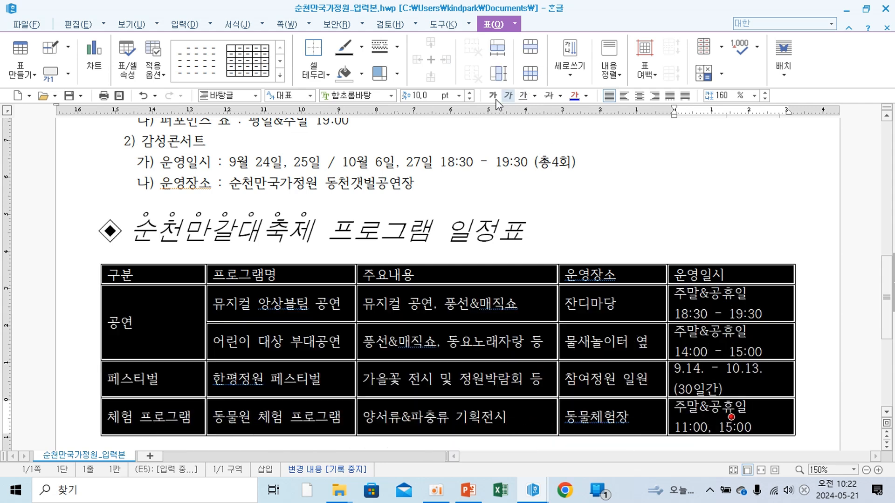
left_click(392, 96)
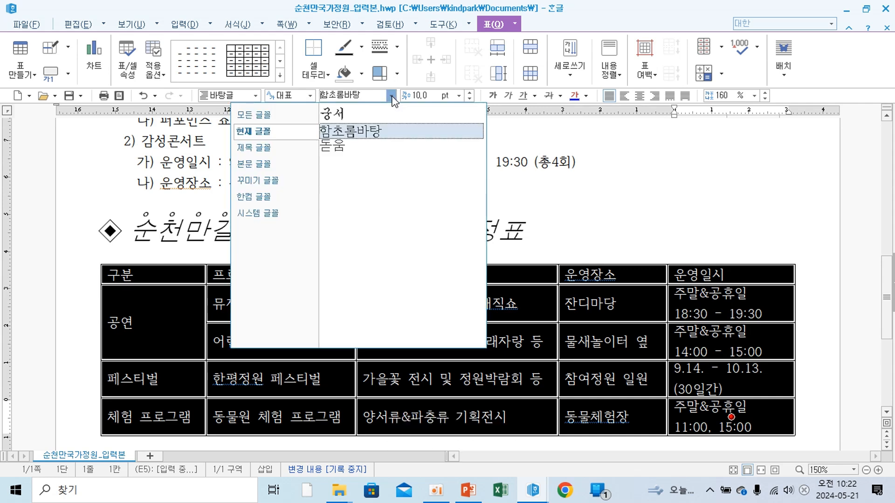
left_click(343, 97)
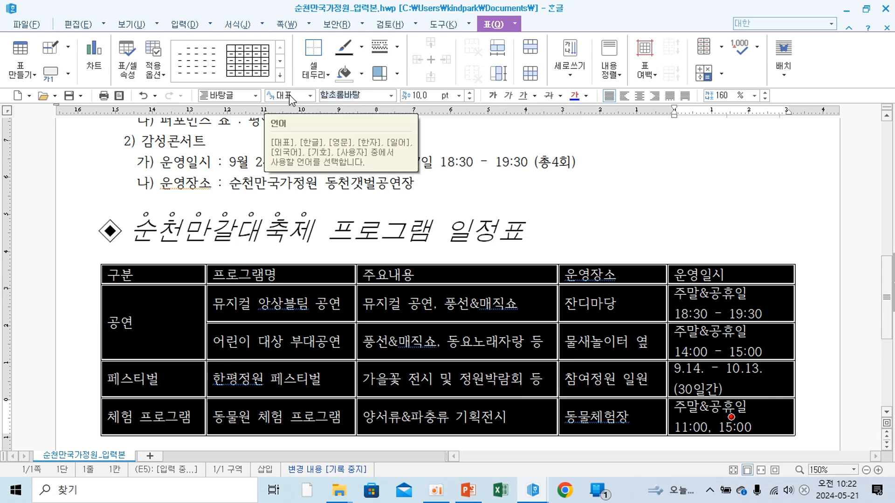
type("궁")
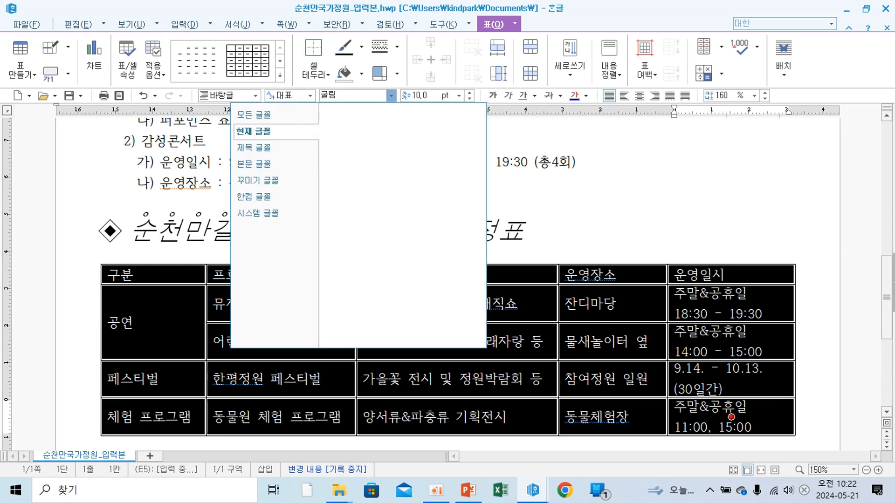
key("Escape")
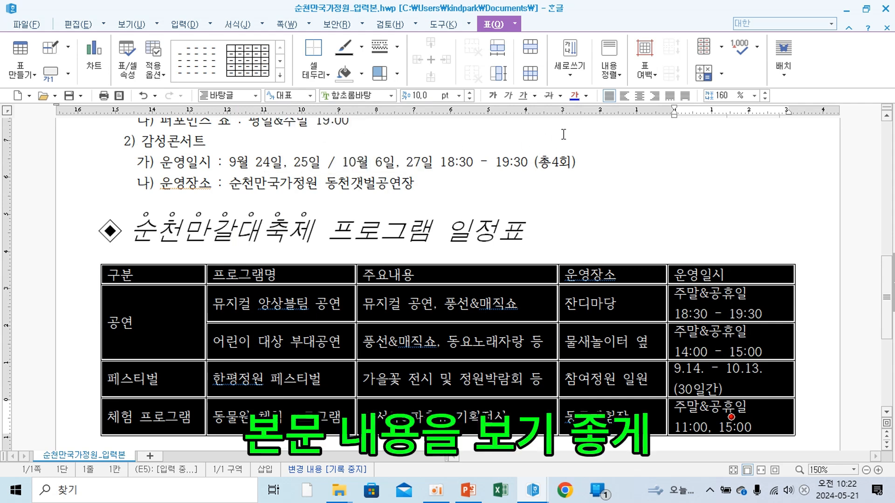
left_click(642, 101)
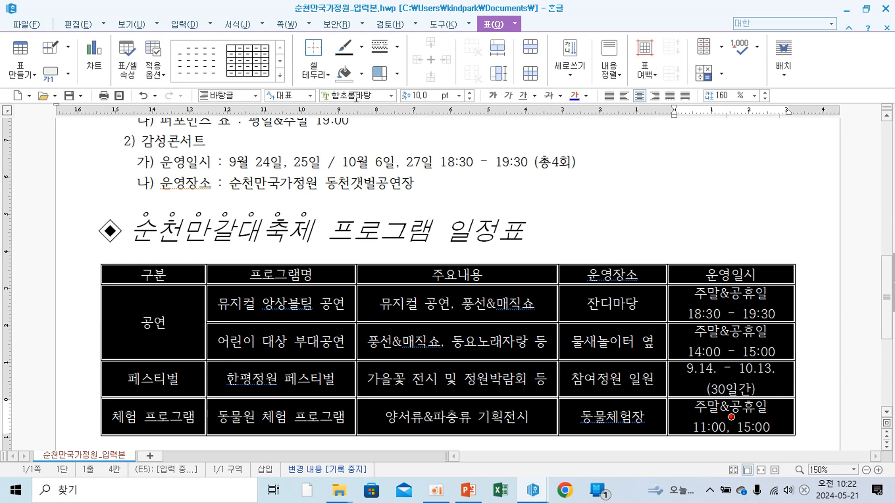
Try once more to apply the 굴림 font to the selected cells of the program schedule table
type("구")
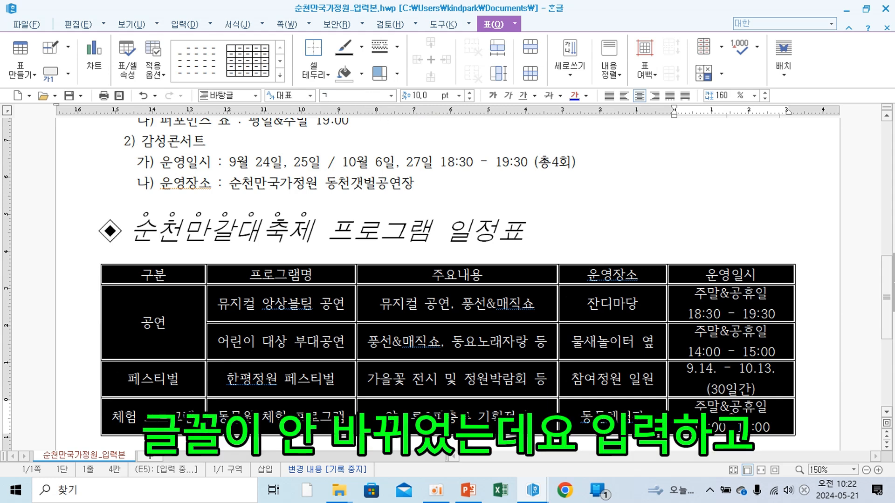
type("림")
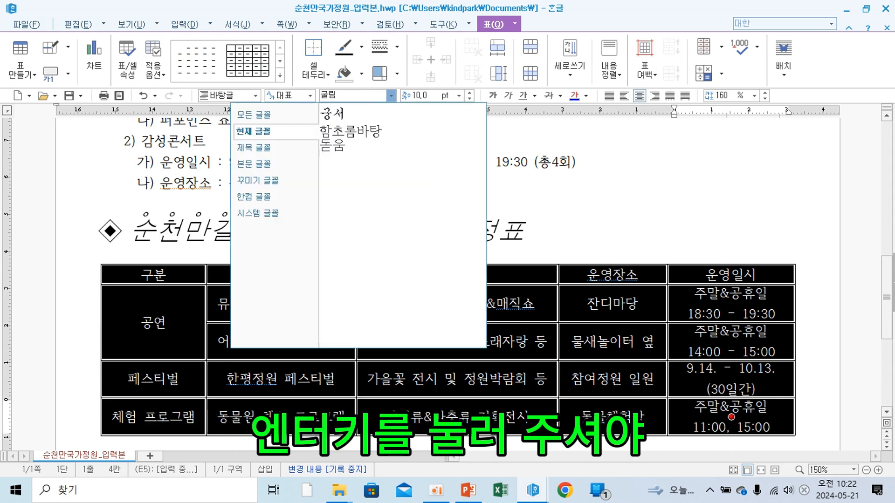
key("Return")
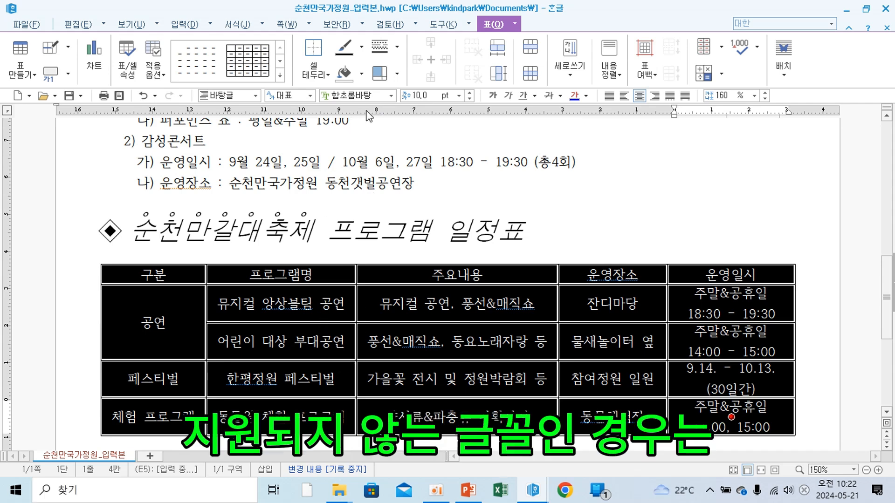
Change the font of all the program schedule table's cells to 돋움 and deselect the table
left_click(390, 96)
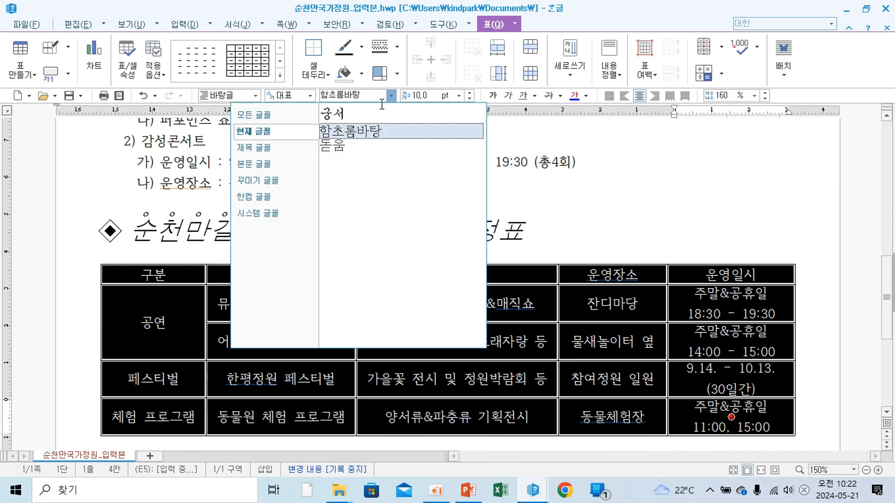
left_click(342, 147)
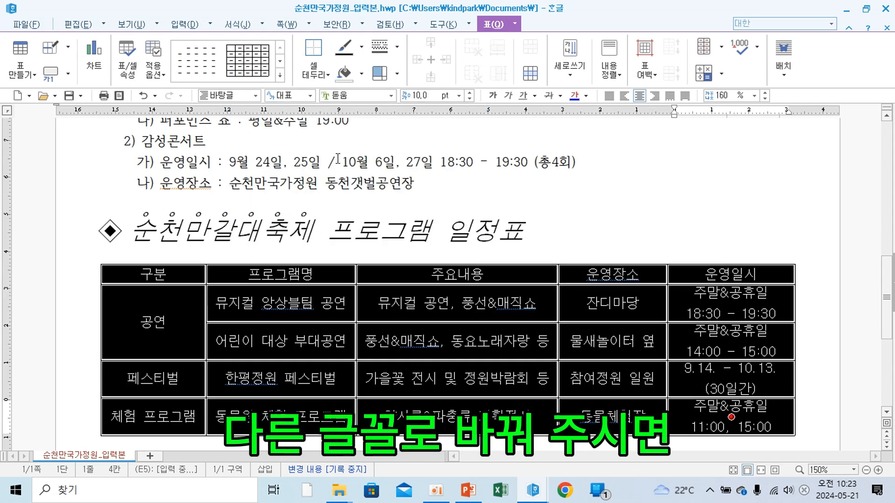
left_click(347, 250)
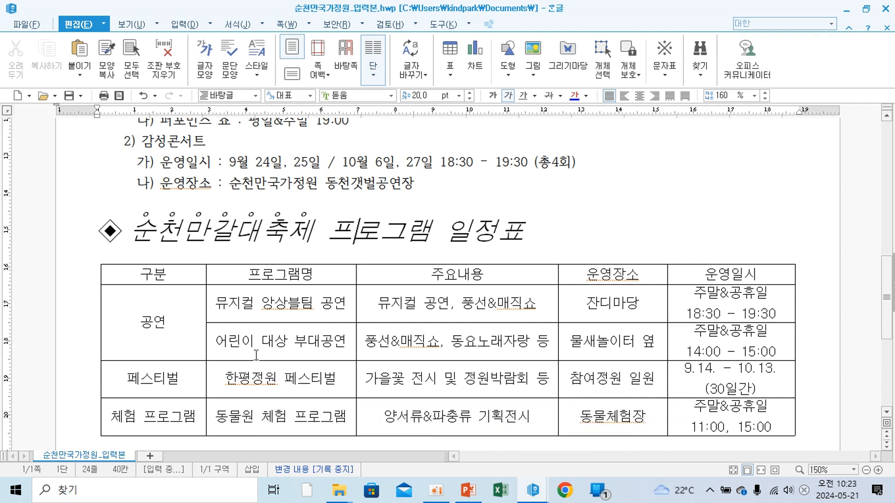
Set the top and bottom outer borders of the whole program schedule table to a double solid line (이중 실선)
left_click_drag(152, 289, 689, 411)
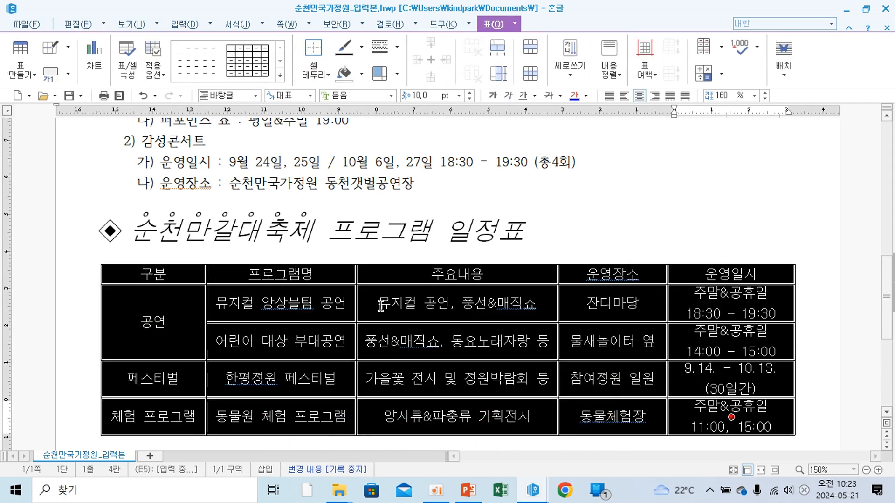
right_click(316, 302)
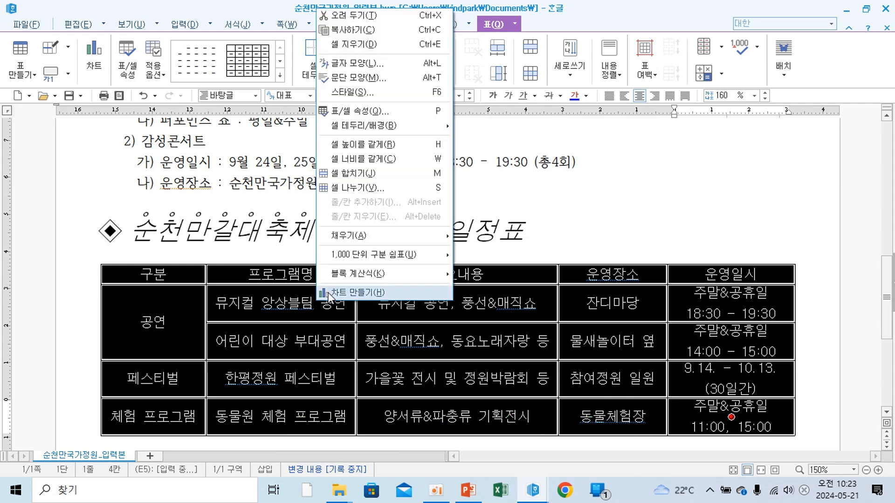
mouse_move(362, 133)
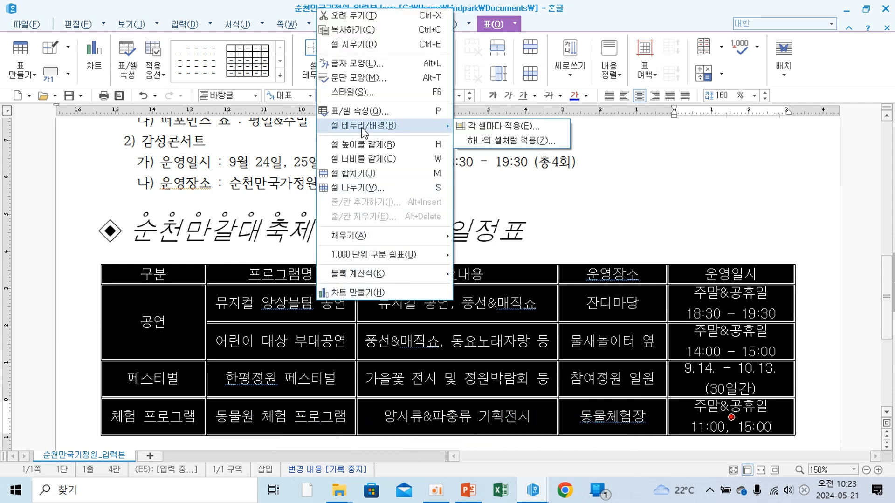
left_click(470, 129)
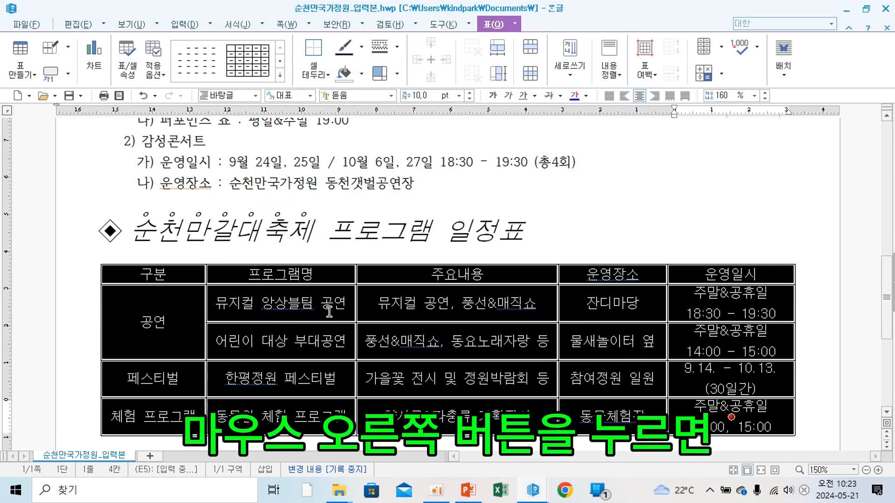
right_click(329, 311)
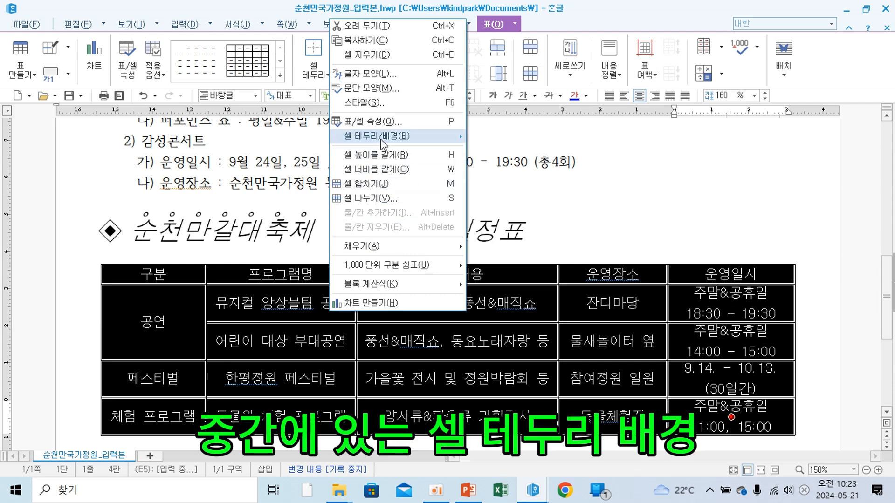
mouse_move(383, 140)
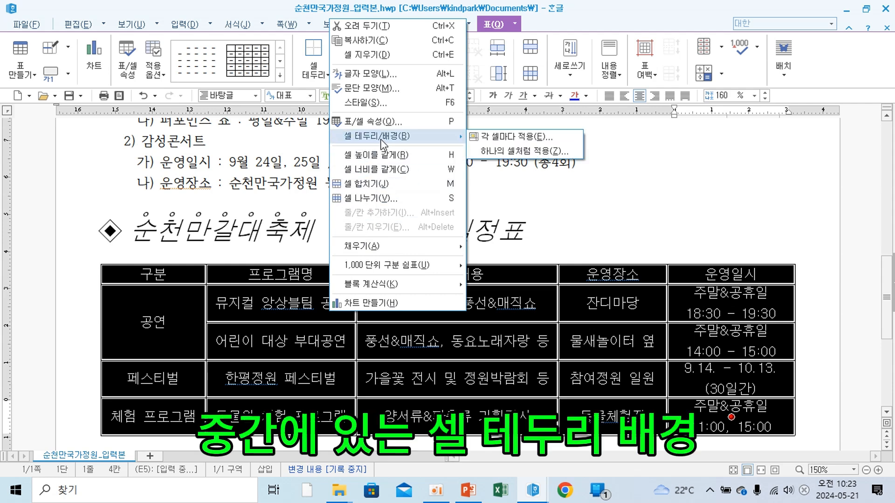
left_click(500, 139)
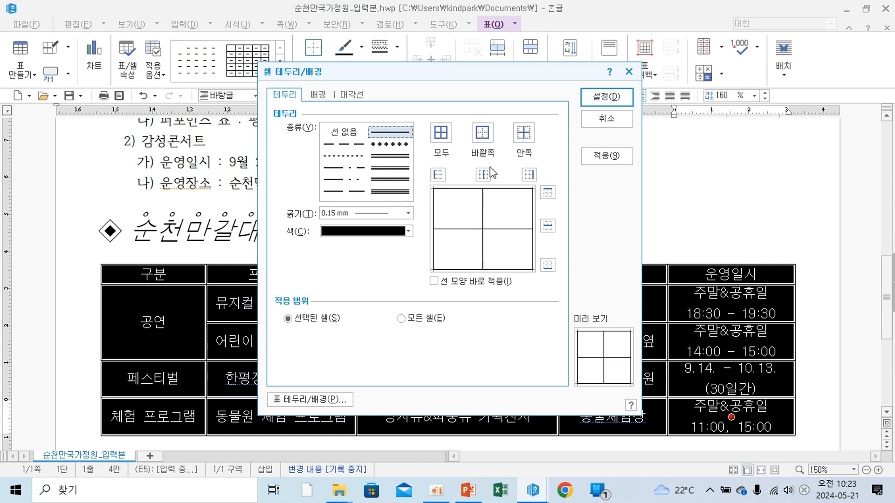
left_click(438, 282)
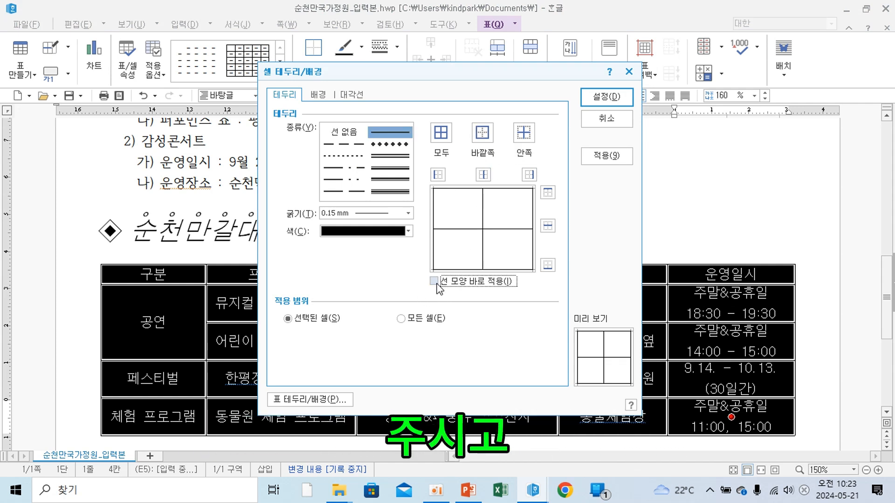
left_click(395, 158)
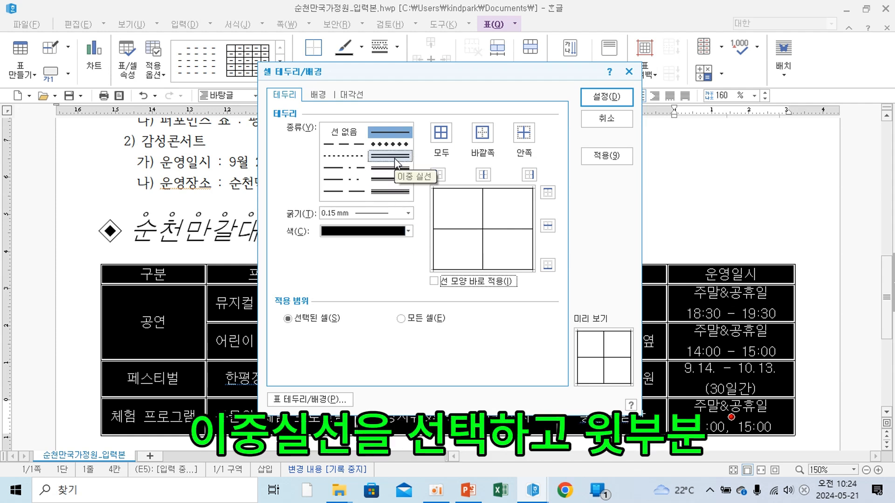
left_click(395, 159)
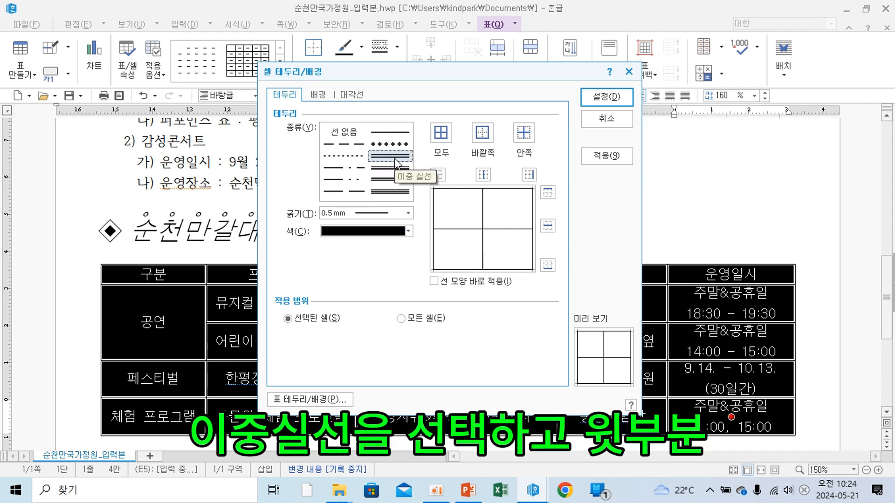
left_click(549, 194)
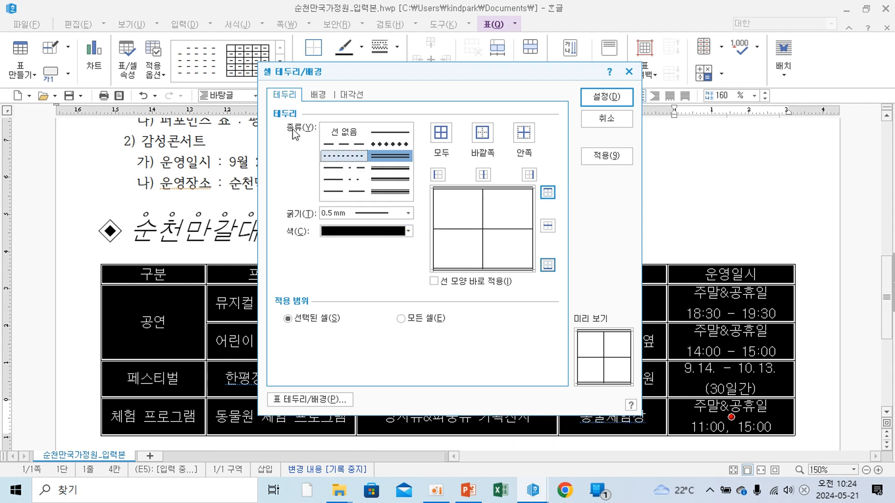
Remove the table's left and right outer borders with 선 없음 and apply the border settings
left_click(339, 133)
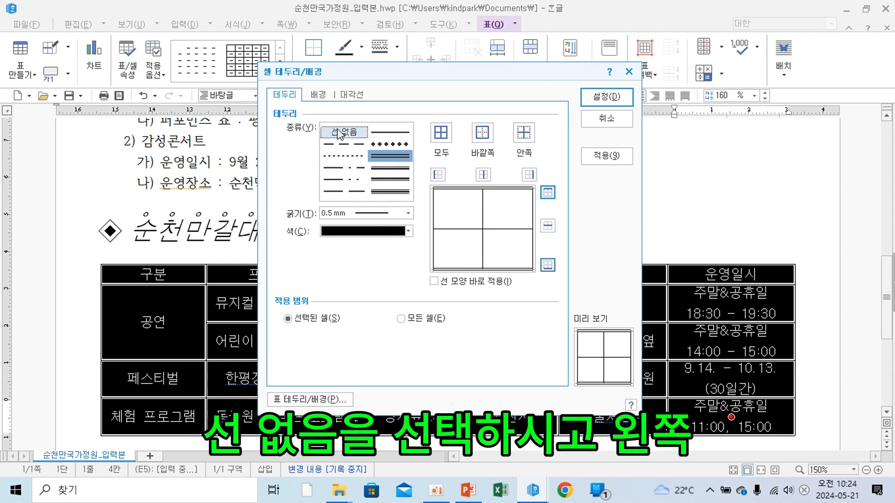
left_click(442, 176)
left_click(529, 174)
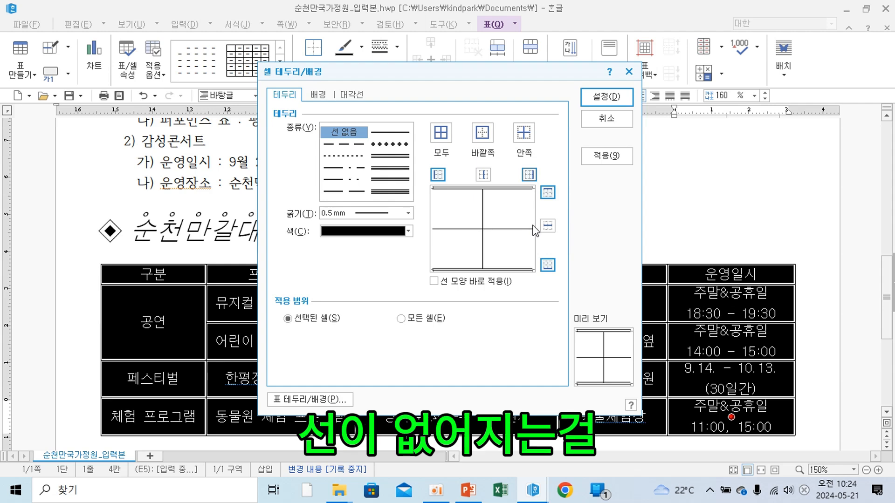
left_click(605, 103)
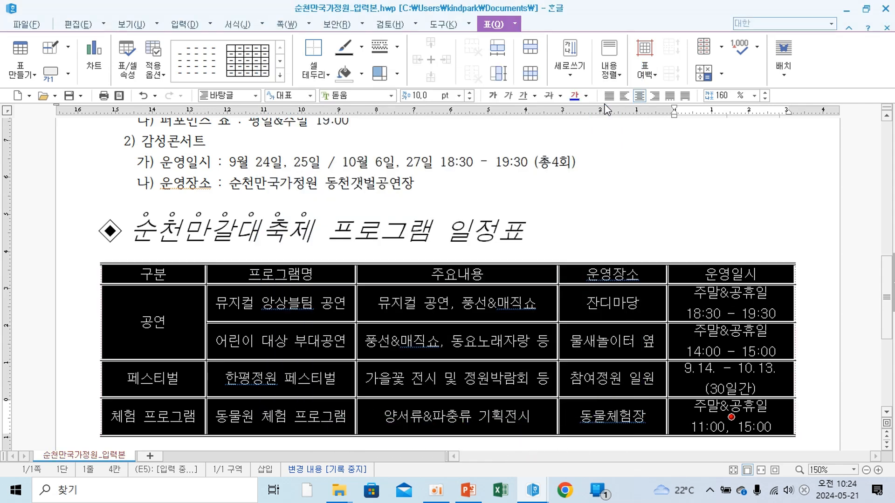
left_click(571, 230)
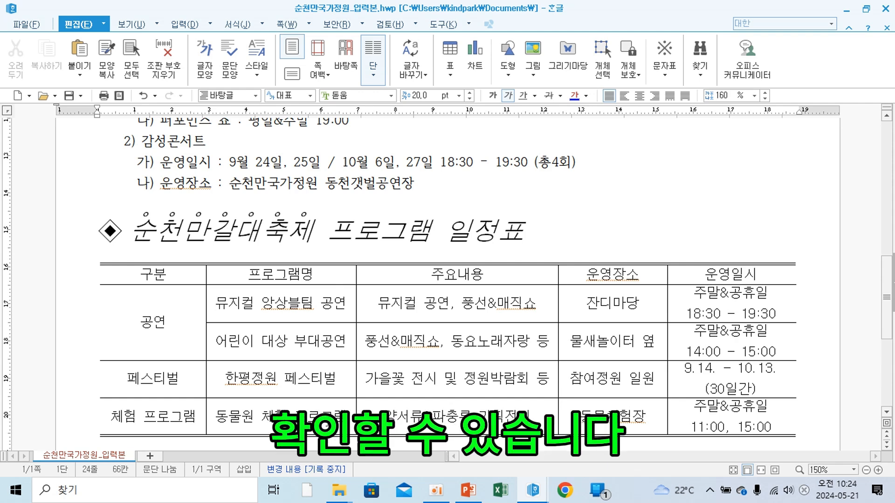
Set the bottom border of the program schedule table's header row to a double solid line (이중 실선)
scroll(328, 422, "down", 2)
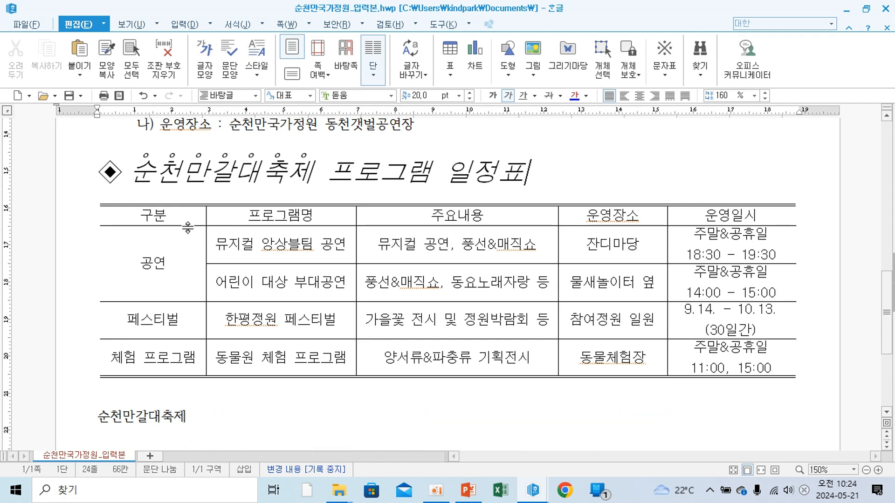
left_click(171, 217)
left_click_drag(171, 217, 756, 208)
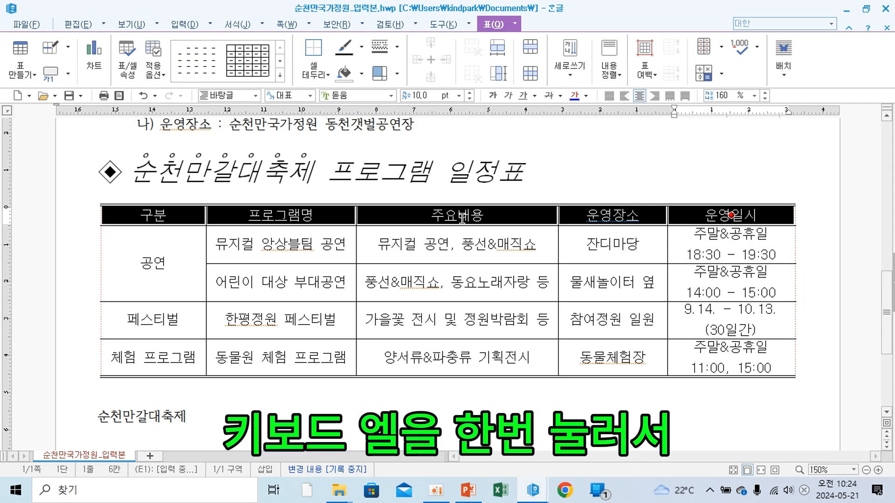
key("l")
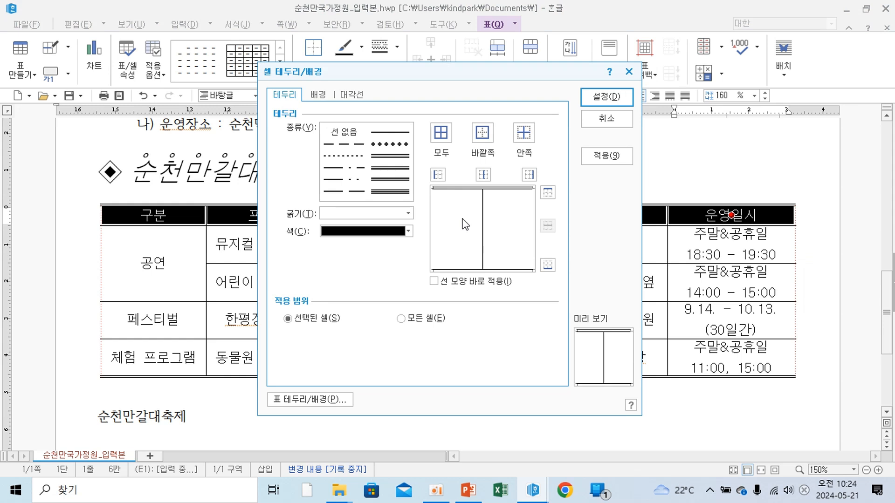
left_click(390, 157)
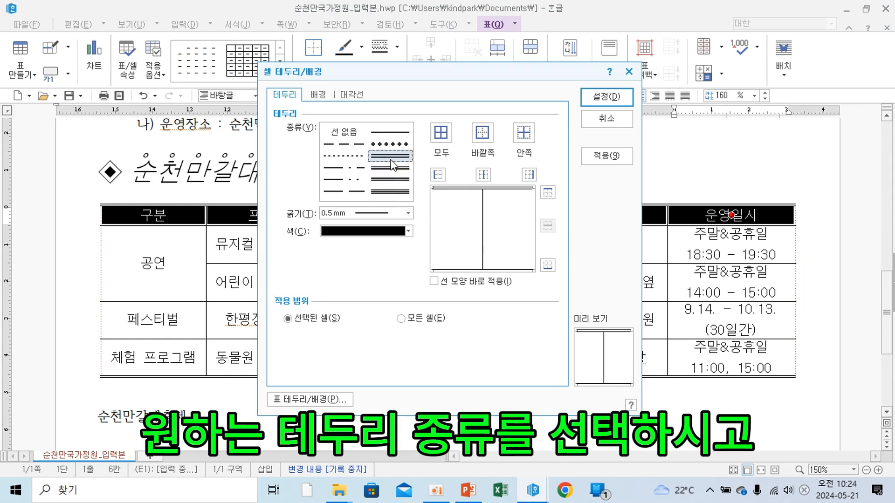
left_click(548, 268)
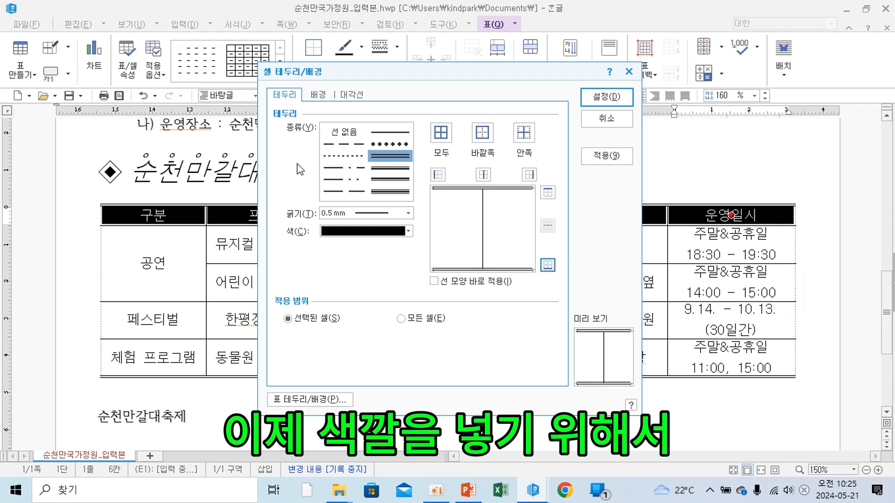
Give the schedule table's header row a gradient fill (그러데이션) with a white start colour and a yellow end colour
left_click(319, 96)
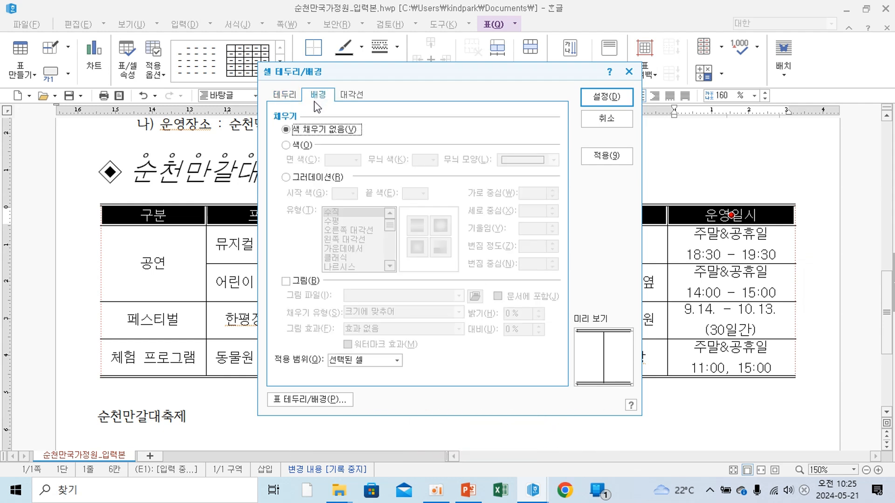
left_click(286, 177)
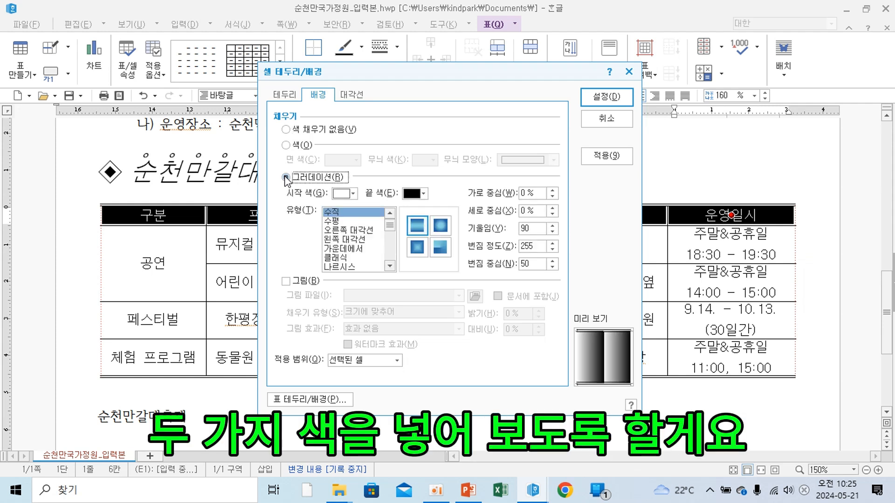
left_click(345, 194)
left_click(421, 193)
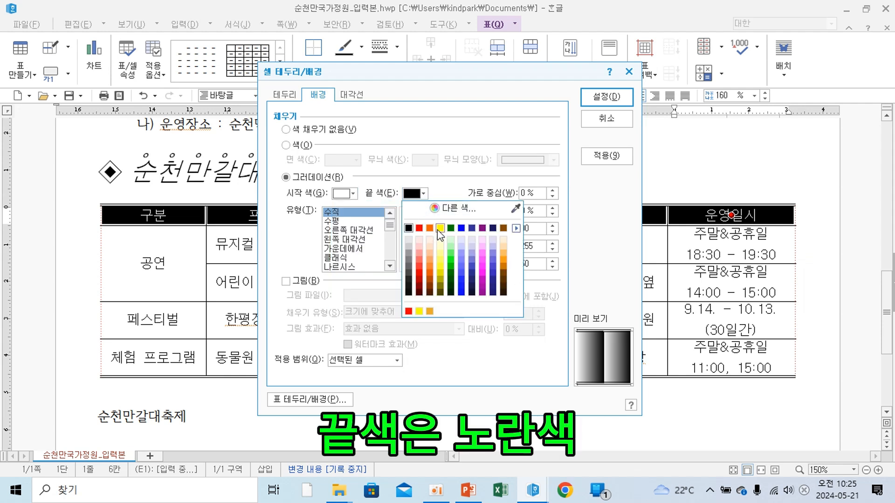
left_click(440, 228)
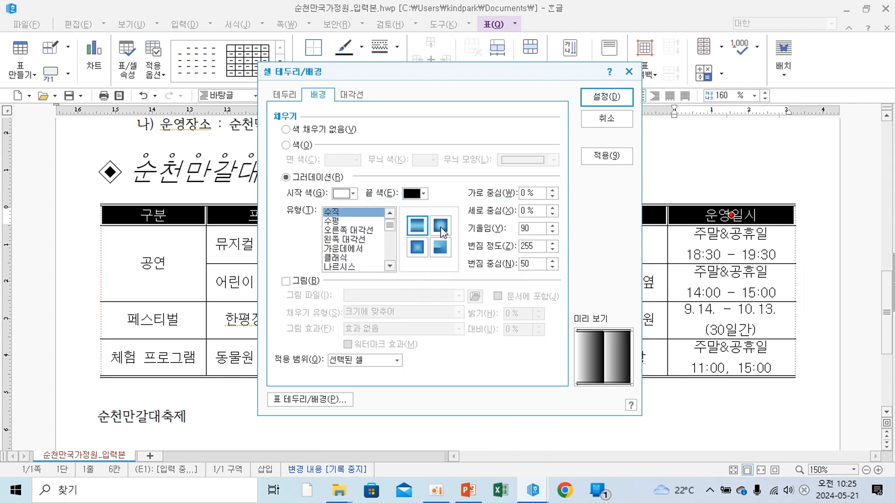
Set the header row's gradient type to 수평, apply the fill and deselect the table
left_click(332, 221)
left_click(348, 230)
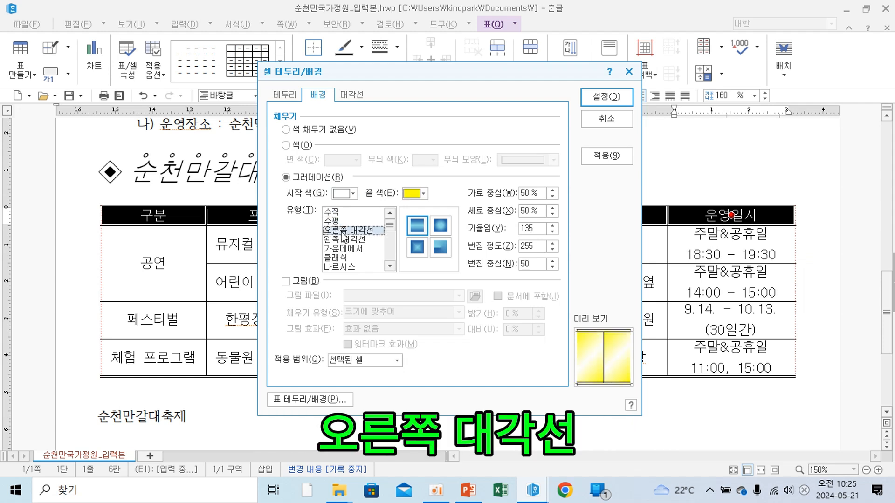
left_click(343, 238)
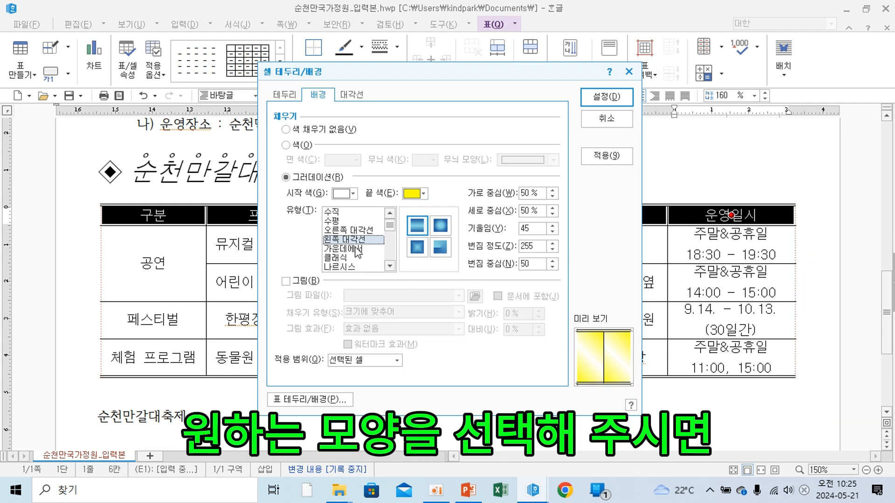
left_click(331, 221)
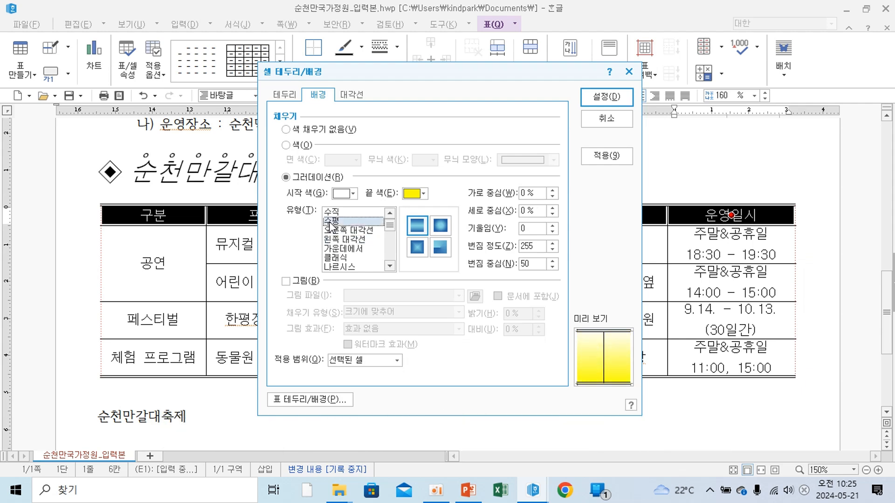
left_click(606, 96)
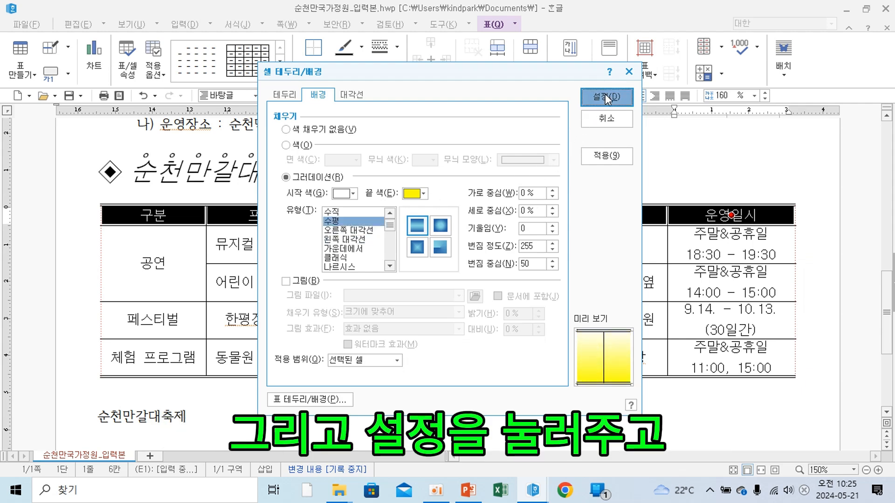
left_click(561, 177)
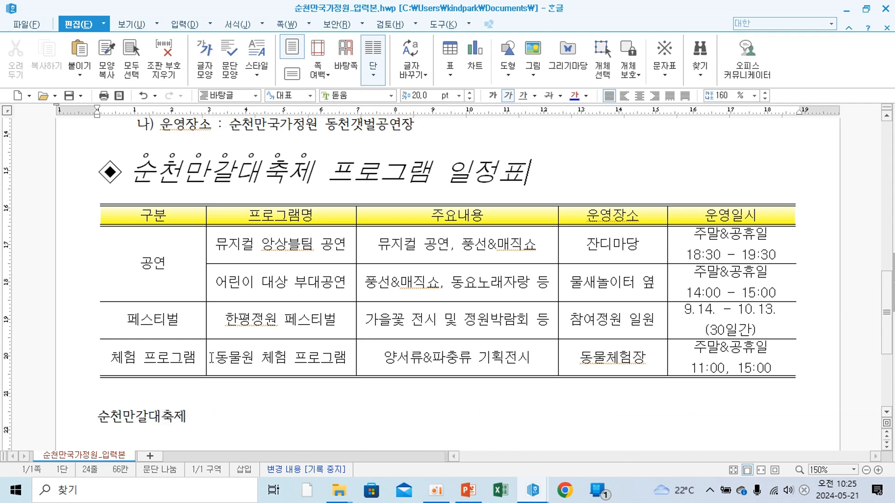
Change the font of the closing line 순천만갈대축제 below the table to 궁서
scroll(211, 357, "down", 3)
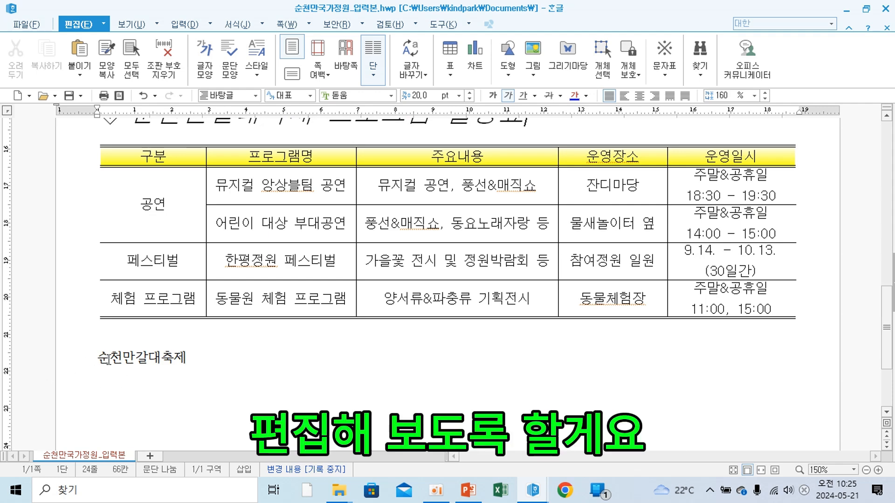
left_click_drag(102, 358, 236, 375)
left_click(236, 374)
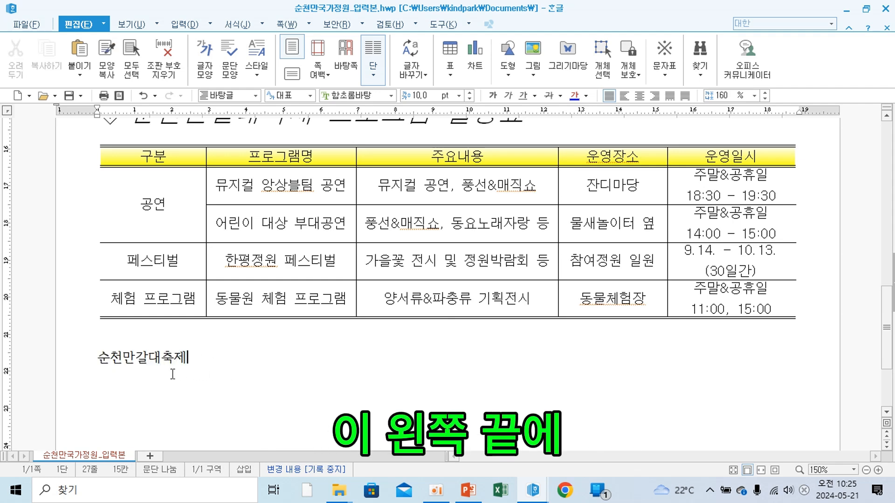
left_click(76, 365)
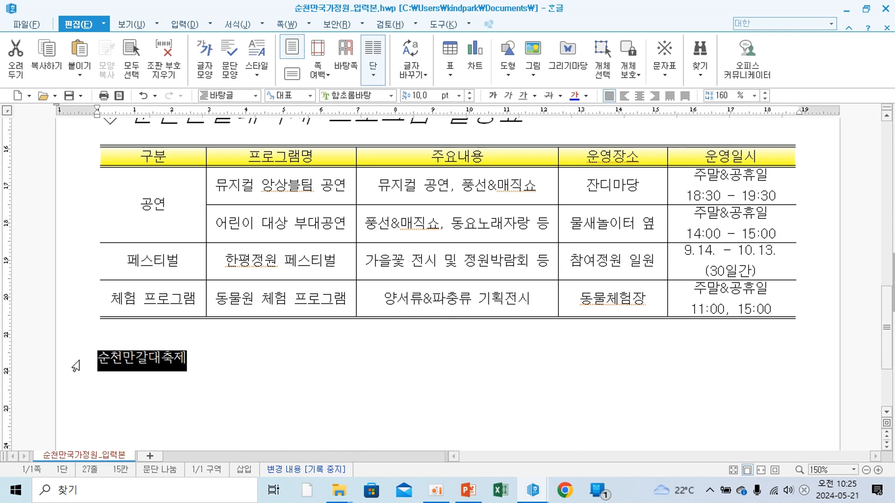
left_click(391, 96)
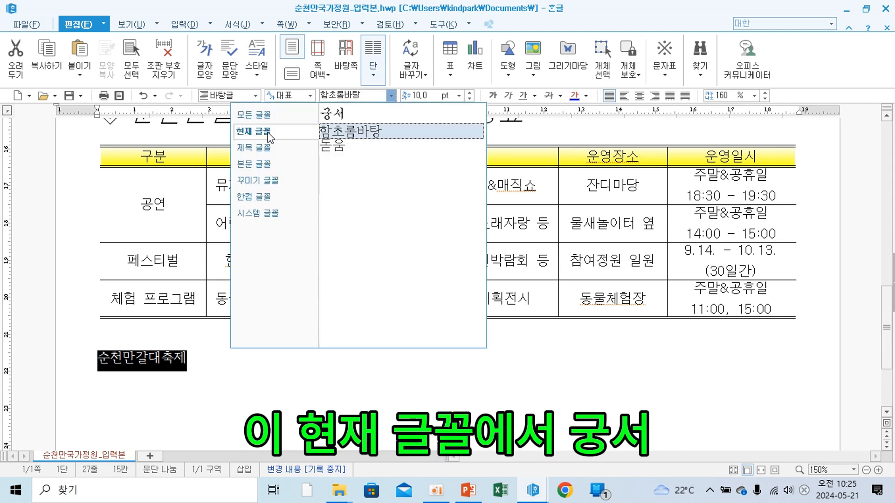
left_click(382, 116)
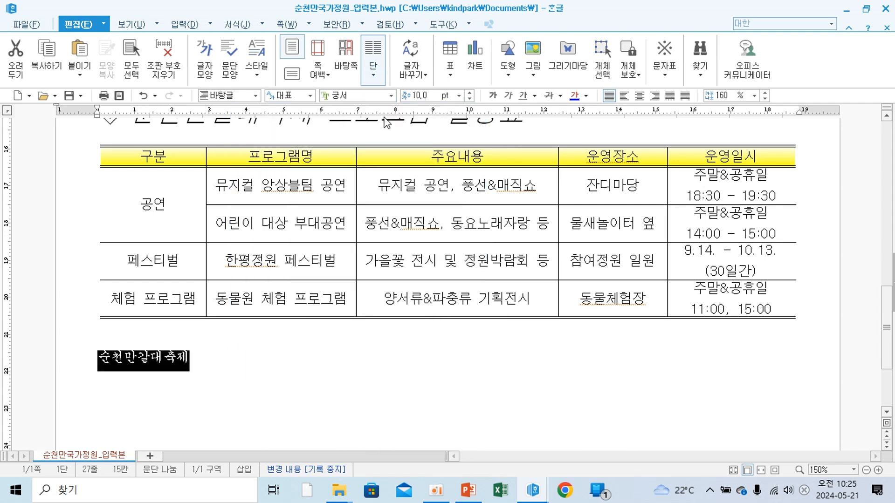
Make the closing line 순천만갈대축제 24 pt bold and right-align it
left_click(459, 96)
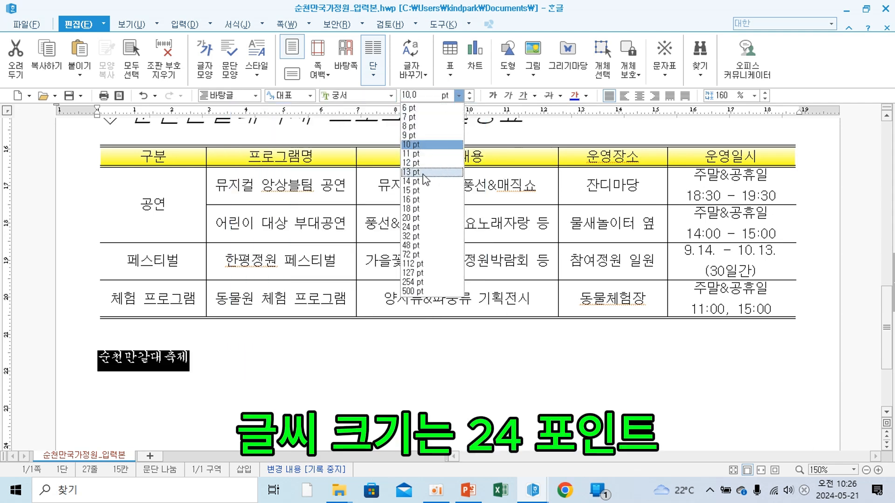
left_click(418, 227)
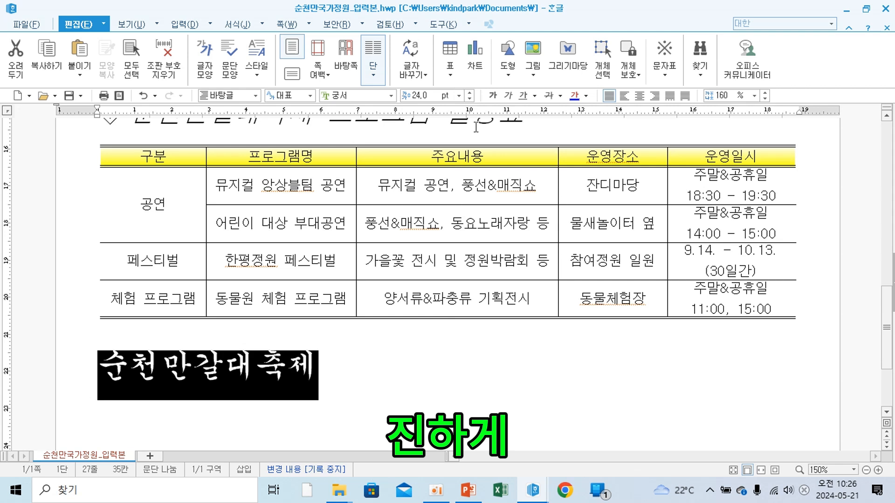
left_click(493, 97)
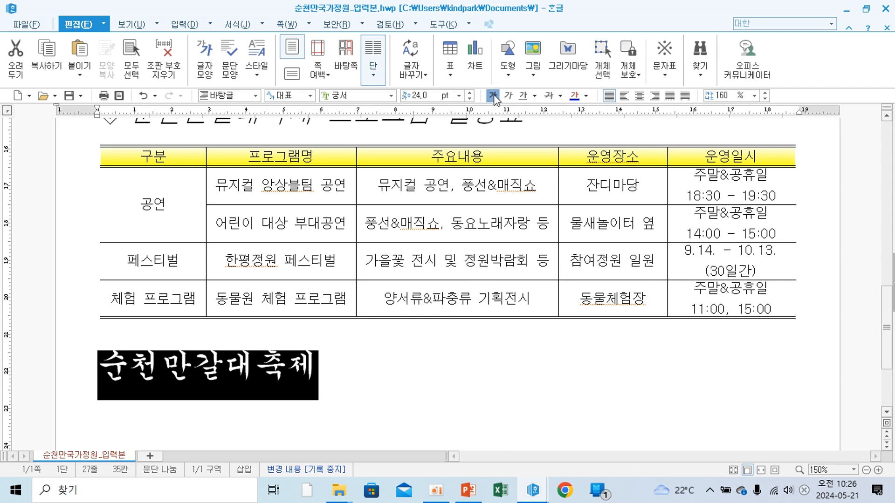
left_click(654, 96)
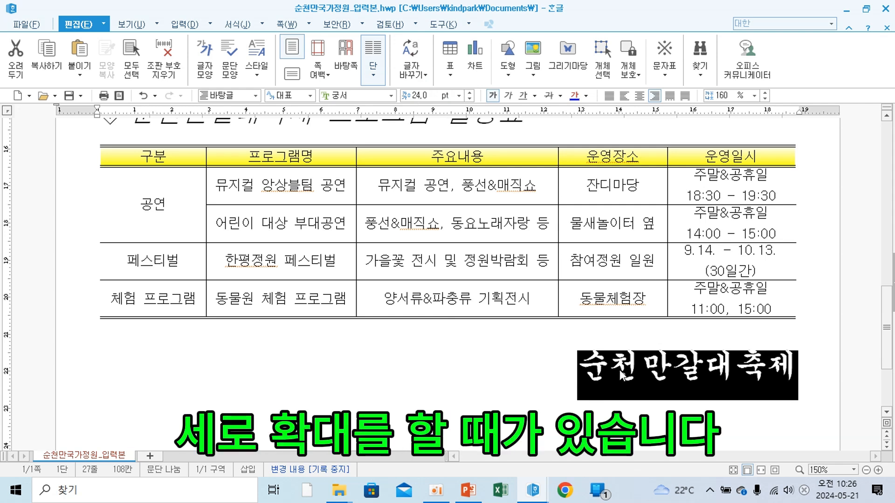
Open the basic character shape settings (글자 모양, 기본) for the closing line
left_click(205, 75)
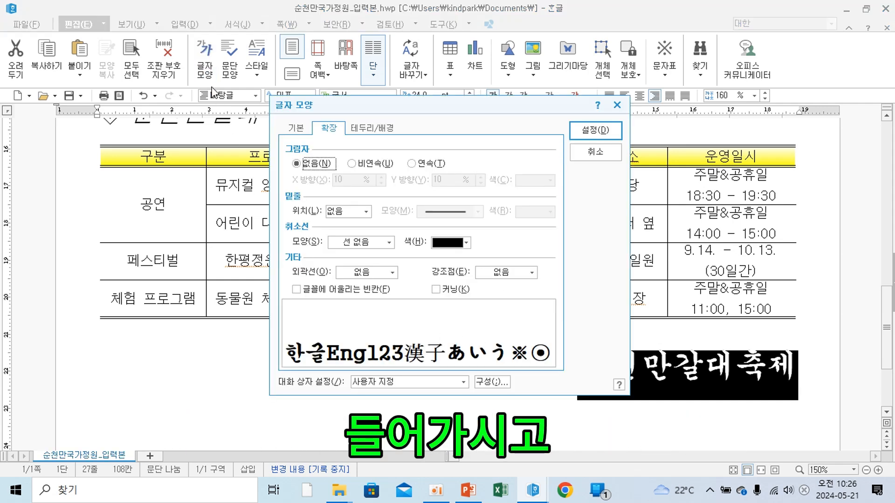
left_click(304, 129)
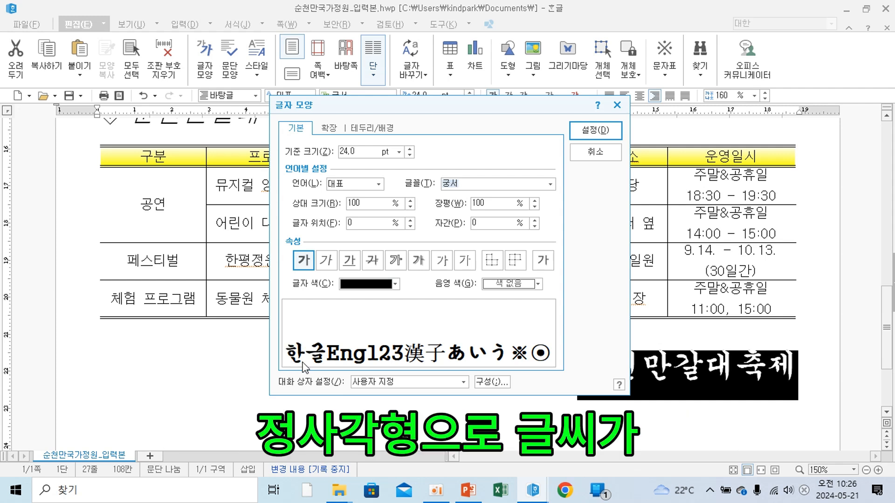
Try character width ratios (장평) of 200% and 70% for the closing line
double_click(491, 207)
type("2")
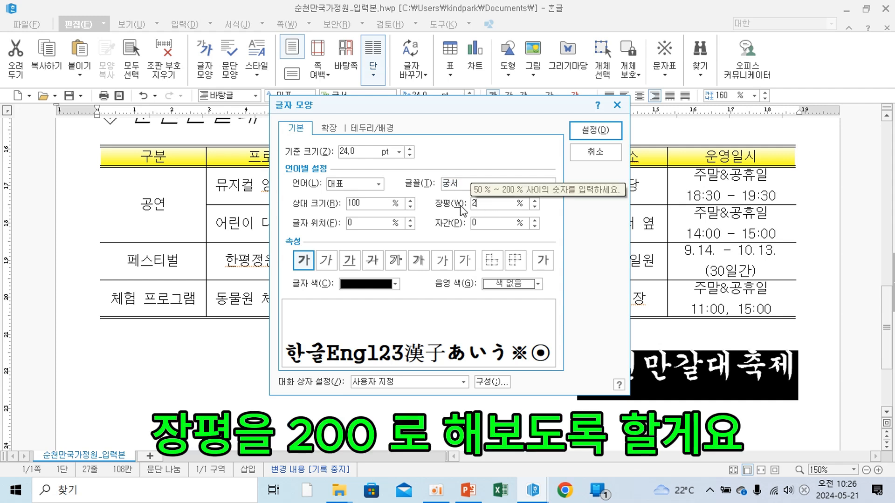
type("00")
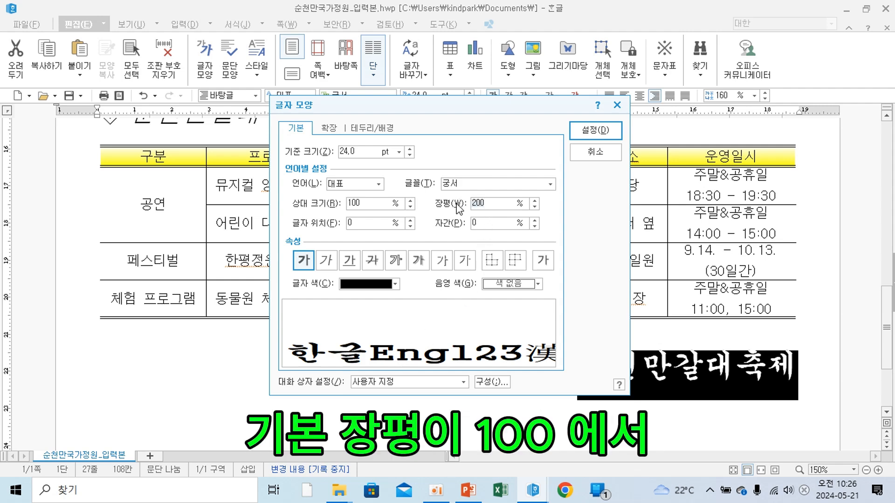
key("Delete")
key("Delete")
key("Delete")
type("7")
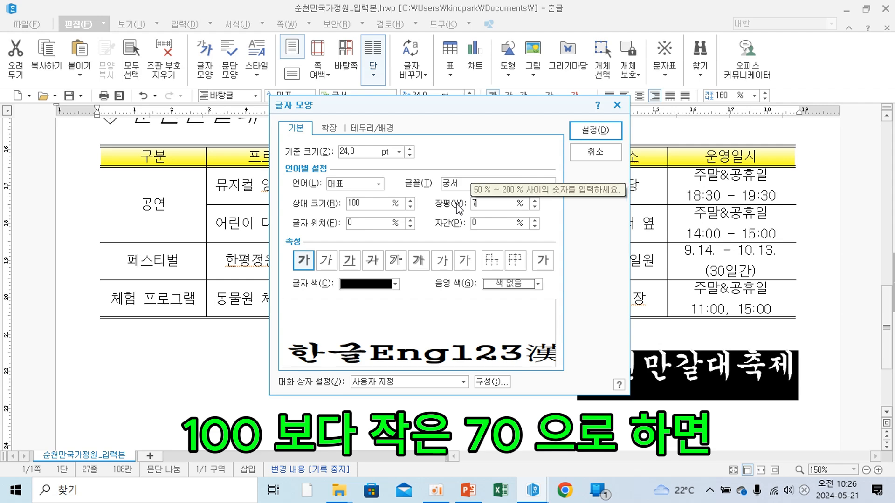
type("0")
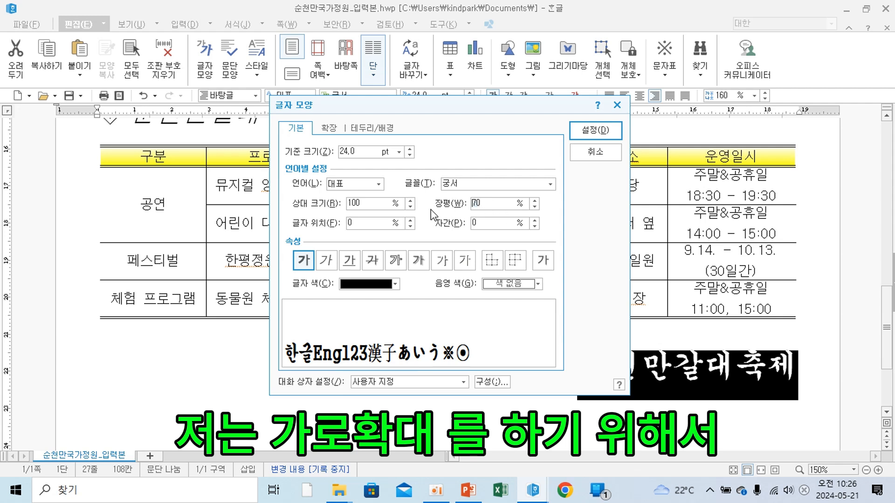
Set the closing line's character width ratio (장평) to 120%, apply it and deselect the text
type("12")
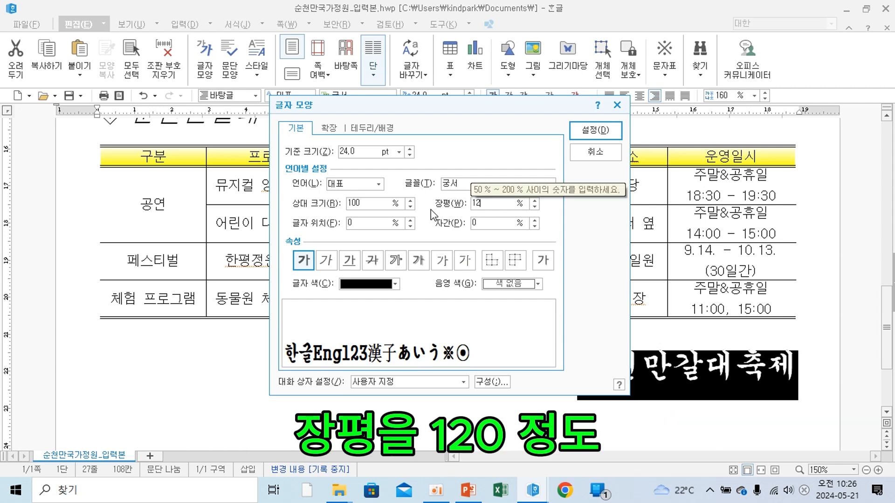
type("0")
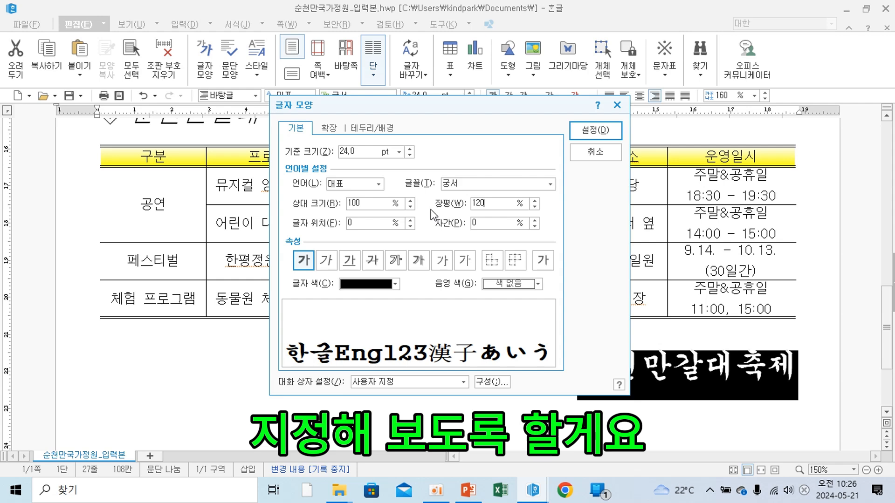
left_click(599, 131)
left_click(570, 410)
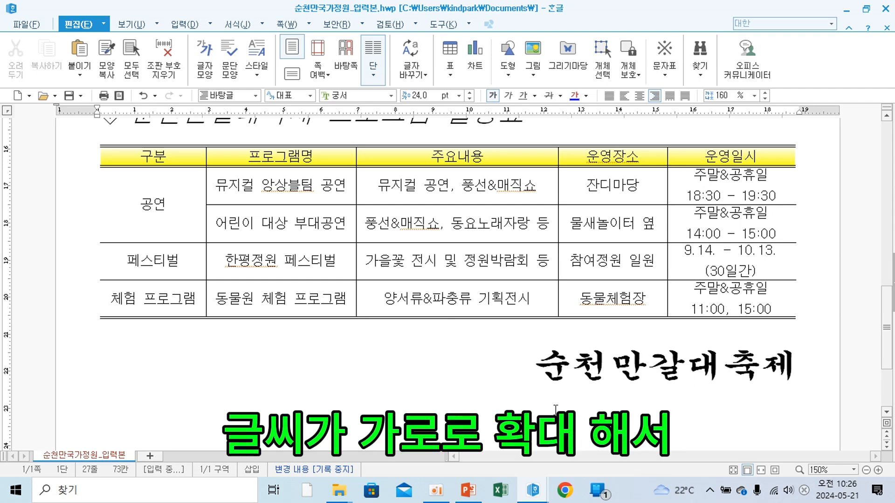
Insert a footnote (각주) right after (Garden) in the first line of the opening paragraph
scroll(463, 405, "down", 5)
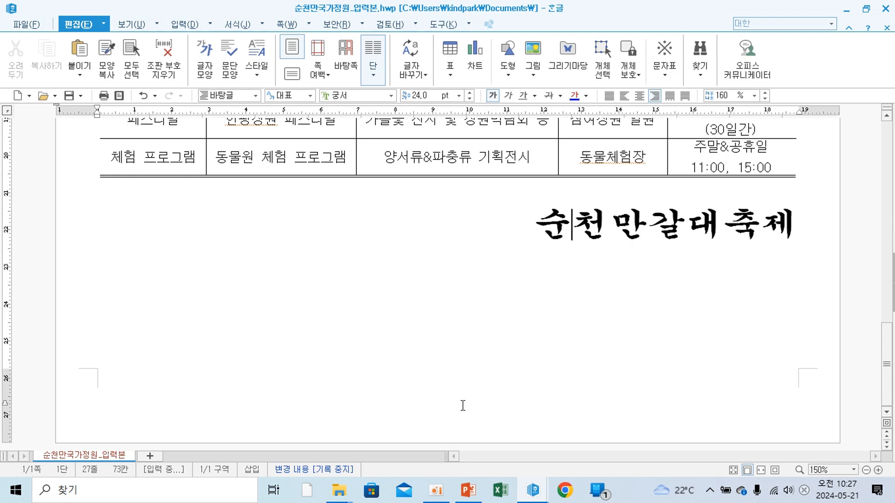
scroll(463, 405, "up", 15)
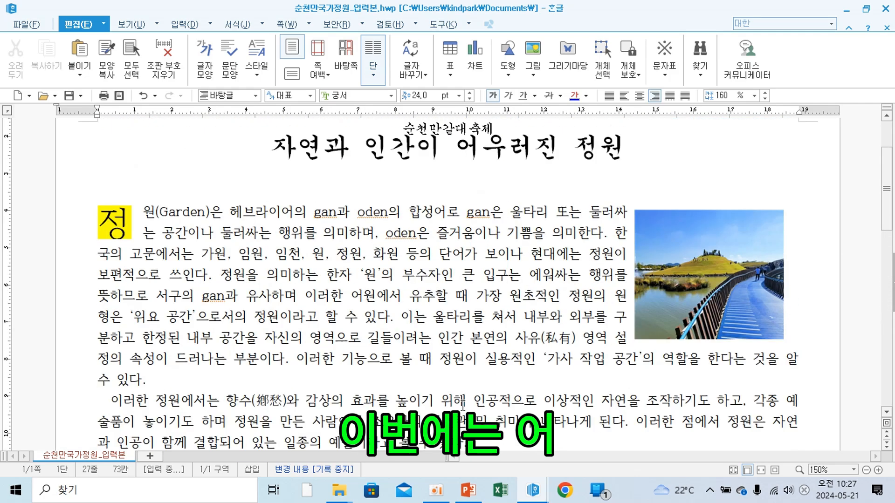
scroll(463, 404, "up", 3)
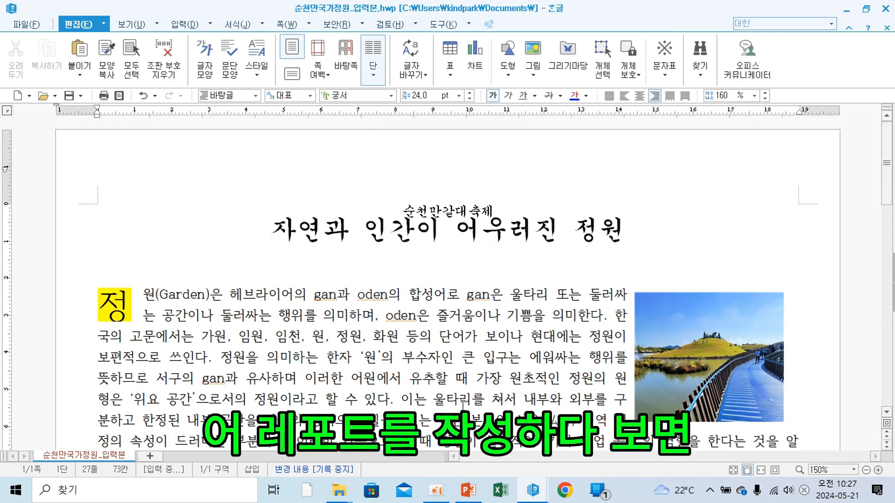
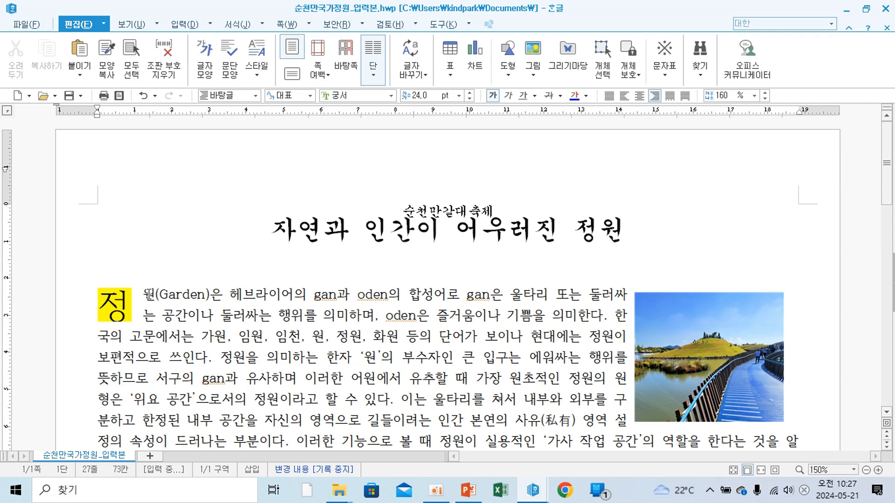
left_click(209, 294)
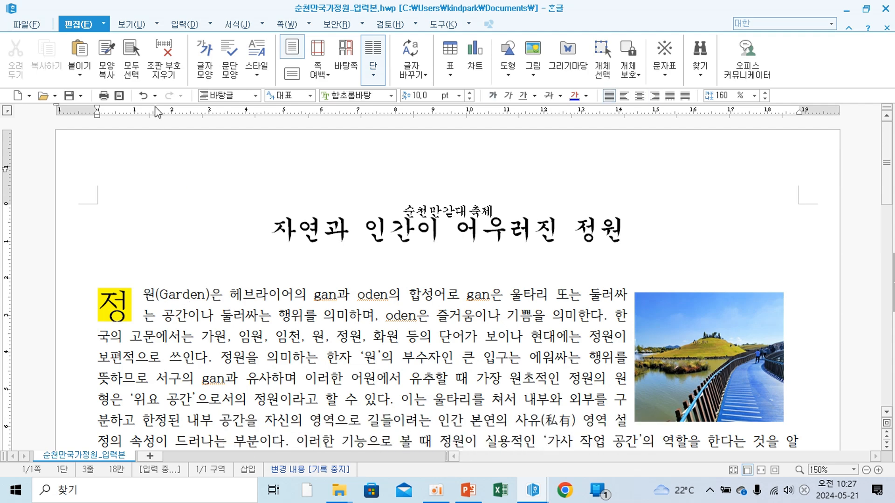
left_click(211, 24)
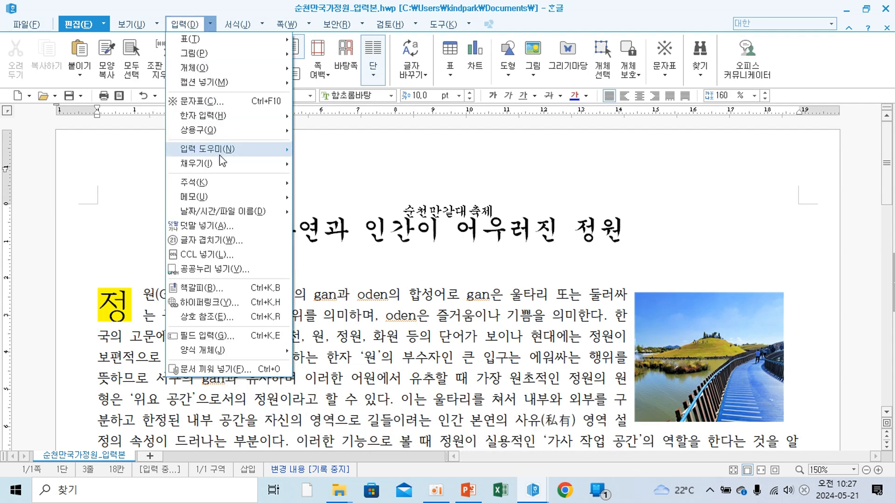
mouse_move(235, 193)
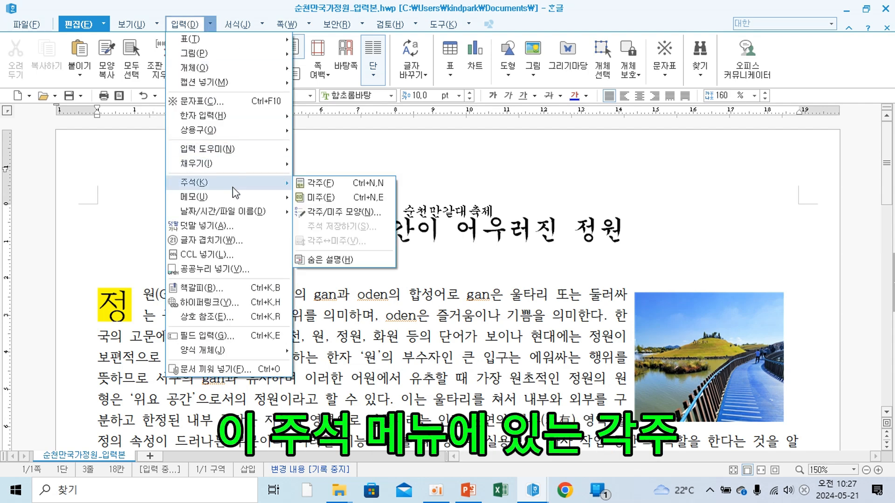
left_click(318, 186)
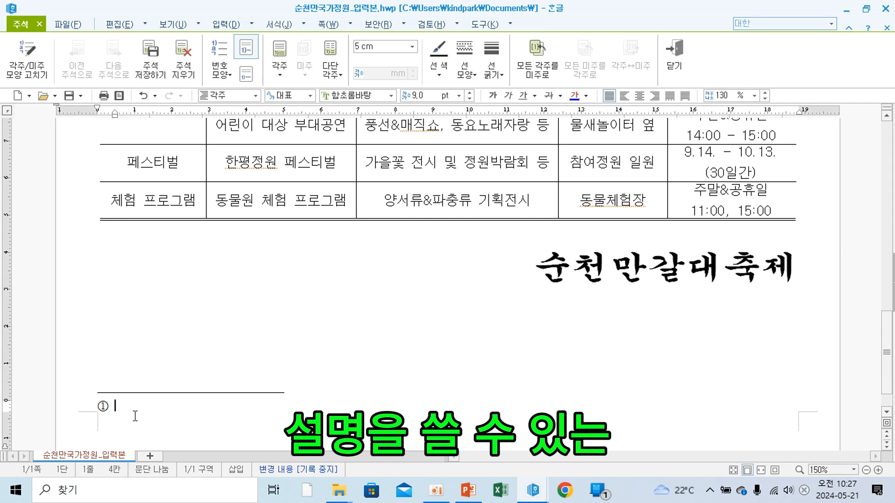
Write the footnote text "미관, 위락, 실용을 목적으로 주로 주거 공간 주위에 수목을 심거나 또는 특별히 조경이 된 공간" and return to the body
type("미관, ")
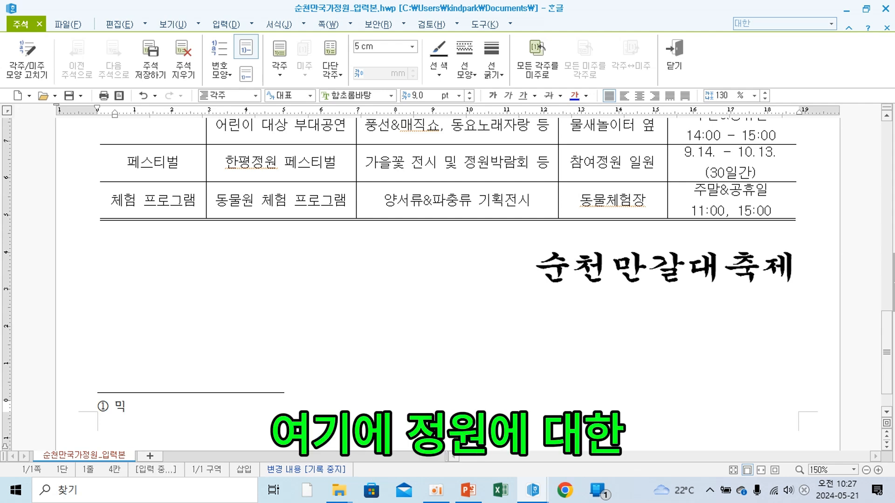
type("위락, ")
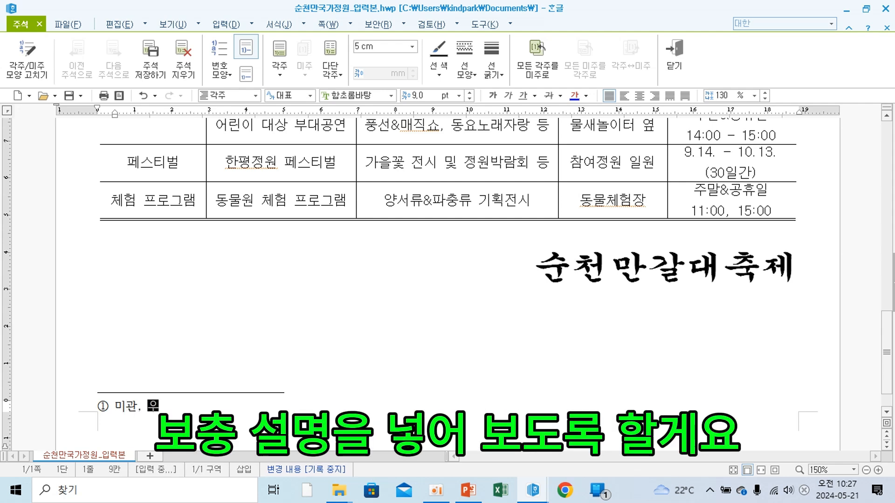
type("ㅅ")
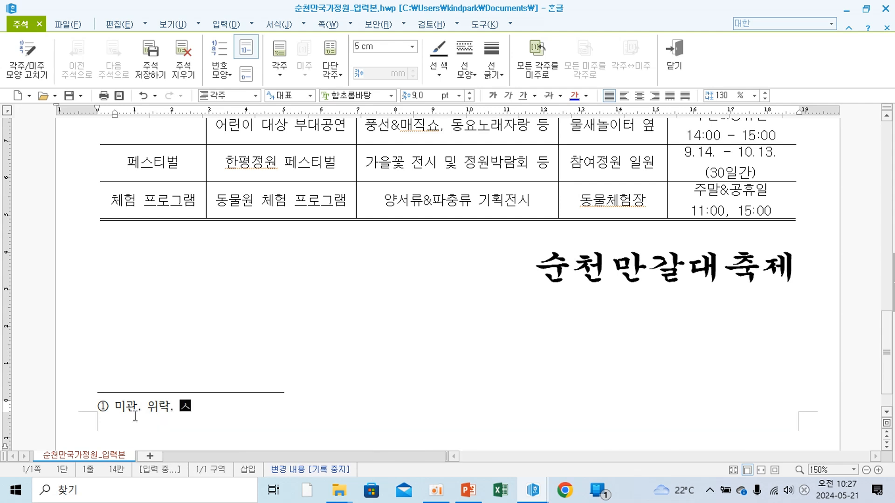
type("ㅣㄹ용을 목적ㅇ")
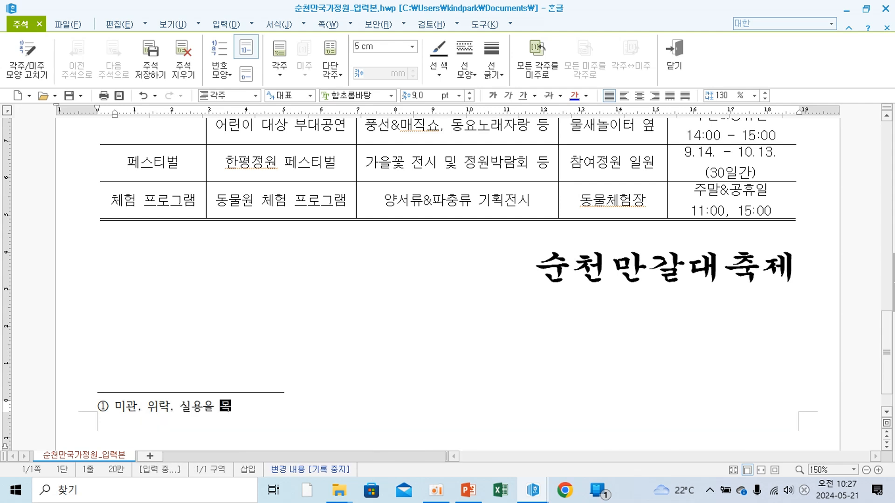
type("ㅡ로 주로 주")
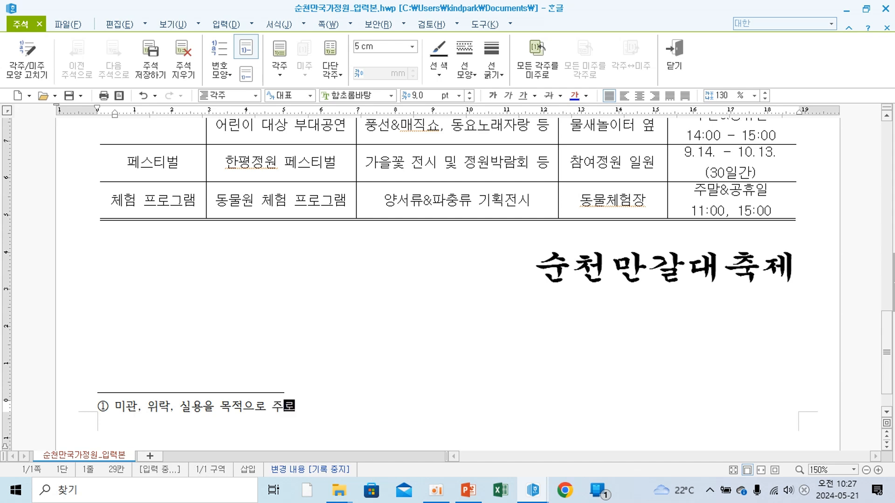
type("거 공간 주위")
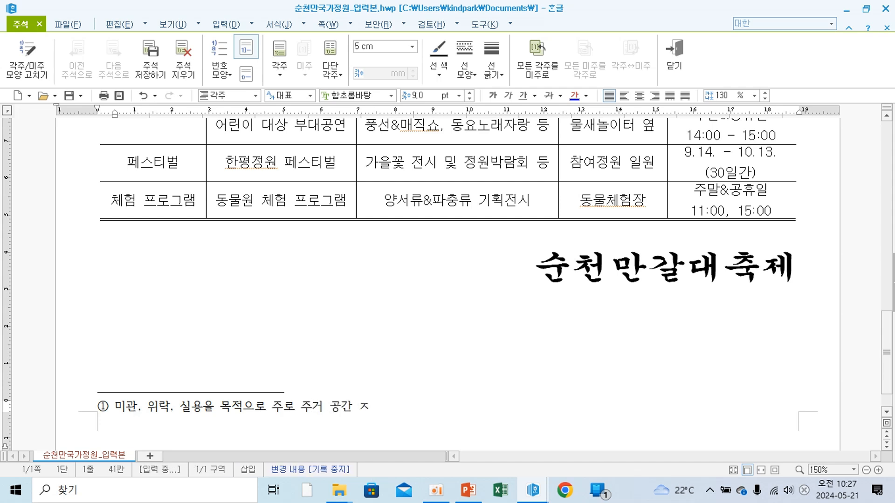
type("에 수목을 ㅅ")
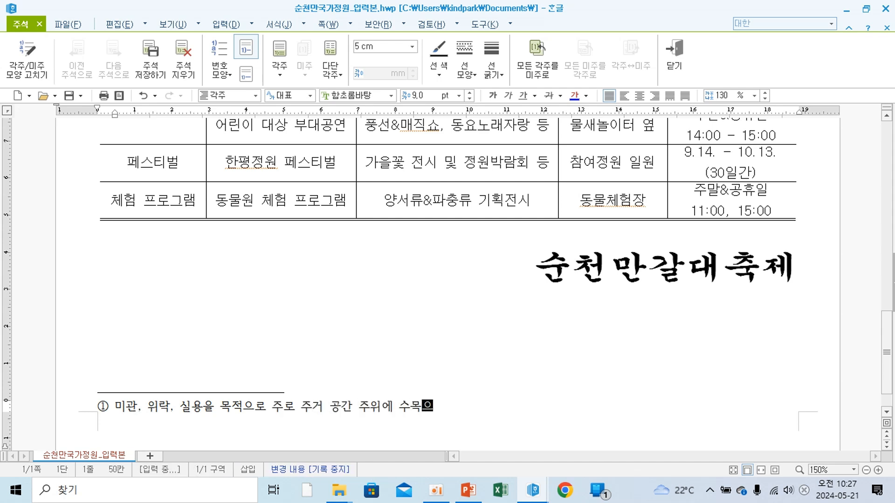
type("ㅣㅁ거나 또는 돌")
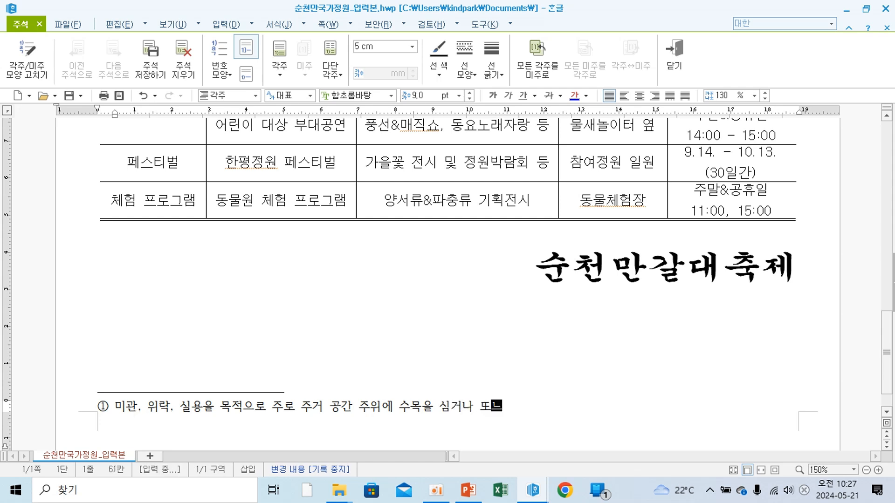
type("별히 조경")
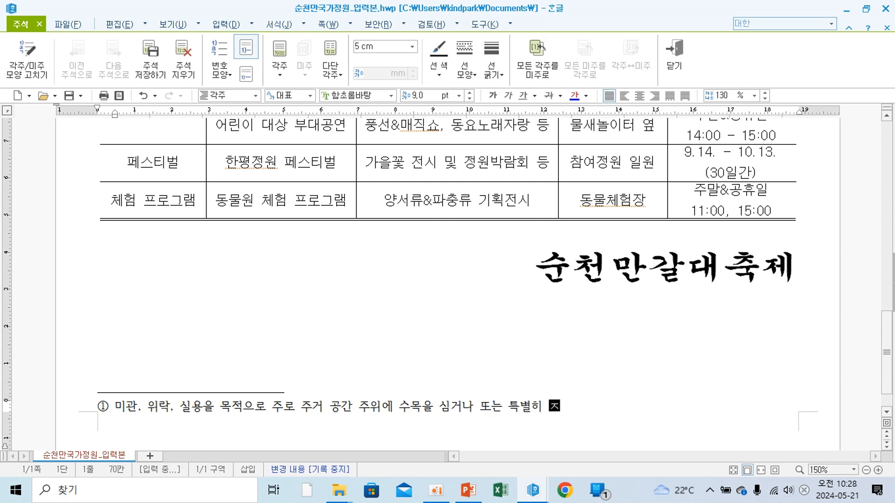
type("이 도니 ㄱ")
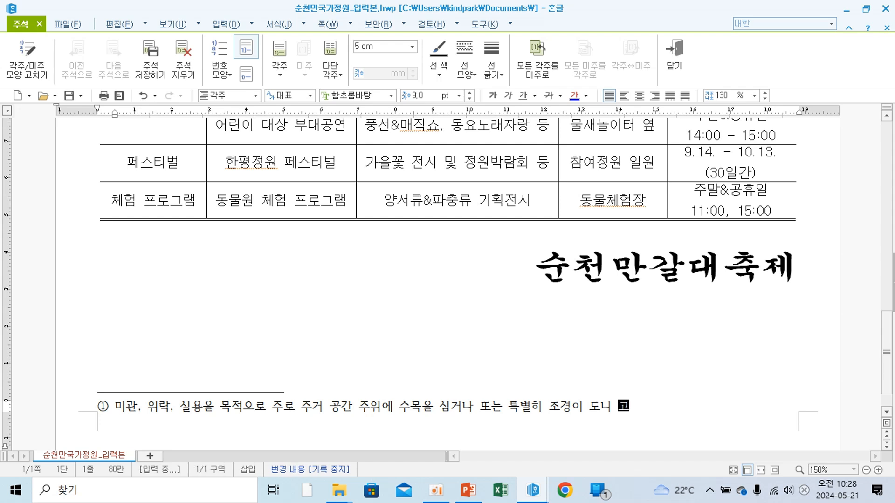
key("BackSpace")
key("BackSpace")
key("BackSpace")
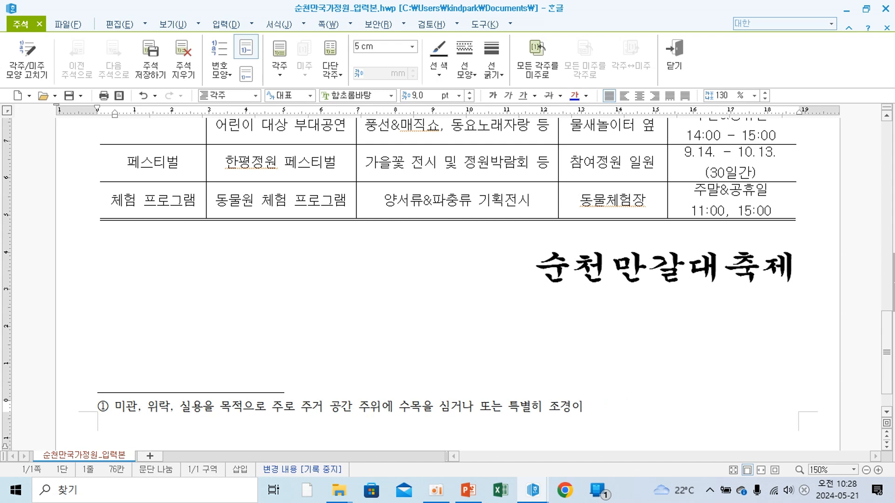
type("된 공간")
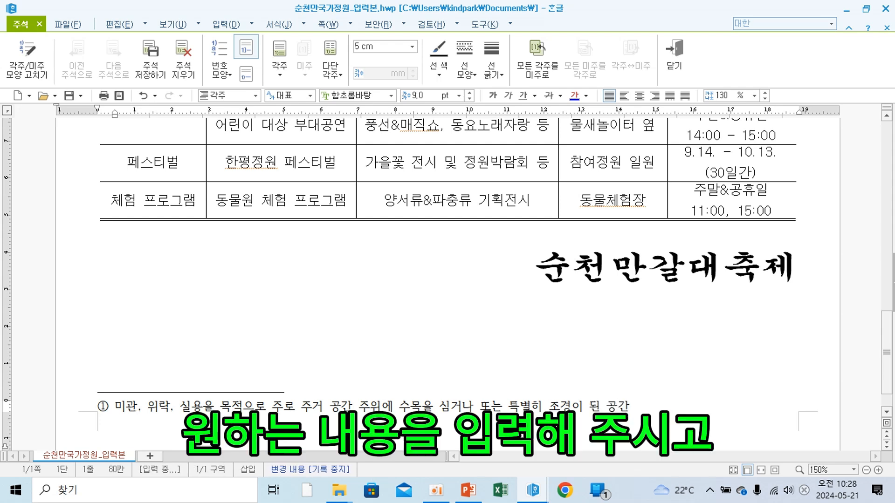
left_click(161, 262)
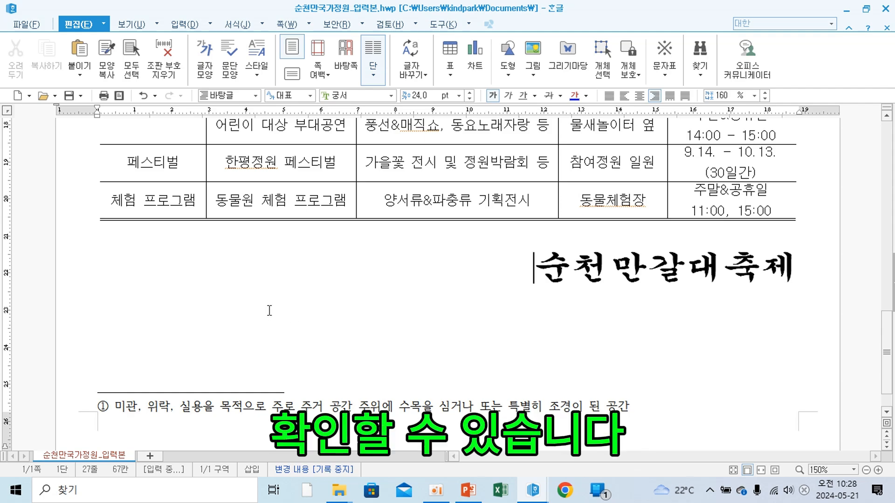
scroll(270, 309, "up", 15)
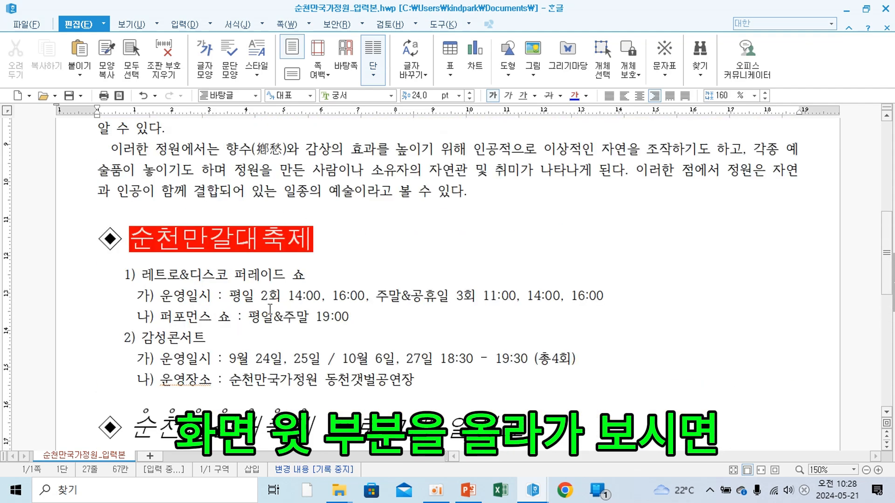
scroll(270, 309, "up", 4)
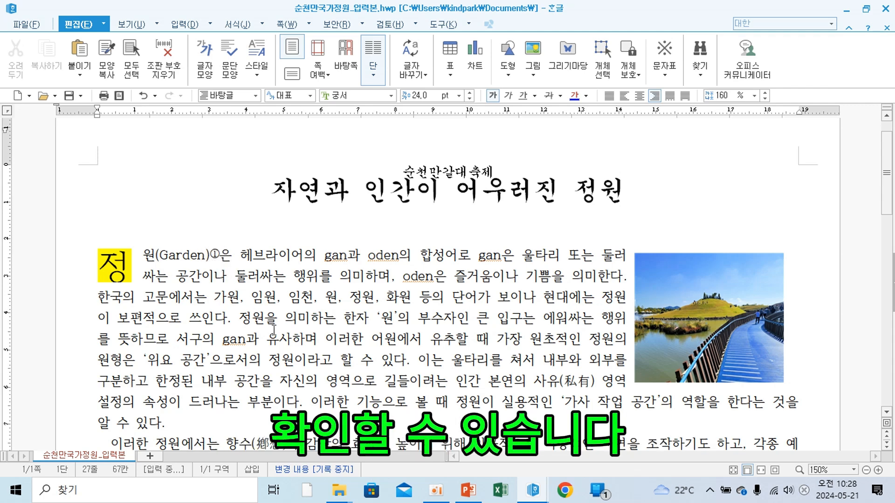
scroll(286, 350, "up", 1)
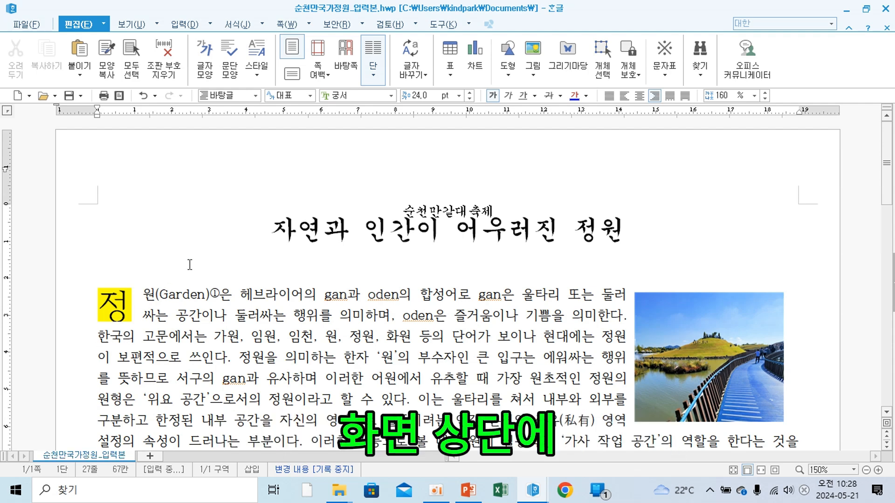
left_click(212, 25)
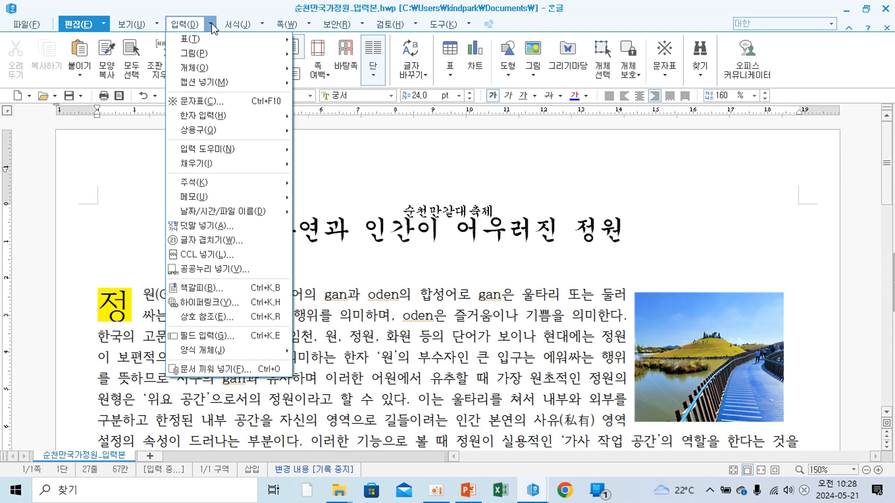
left_click(192, 27)
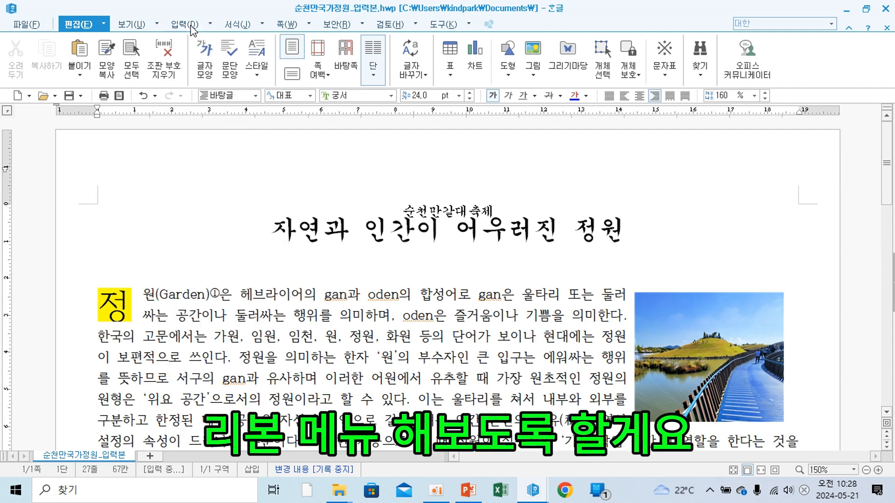
left_click(188, 26)
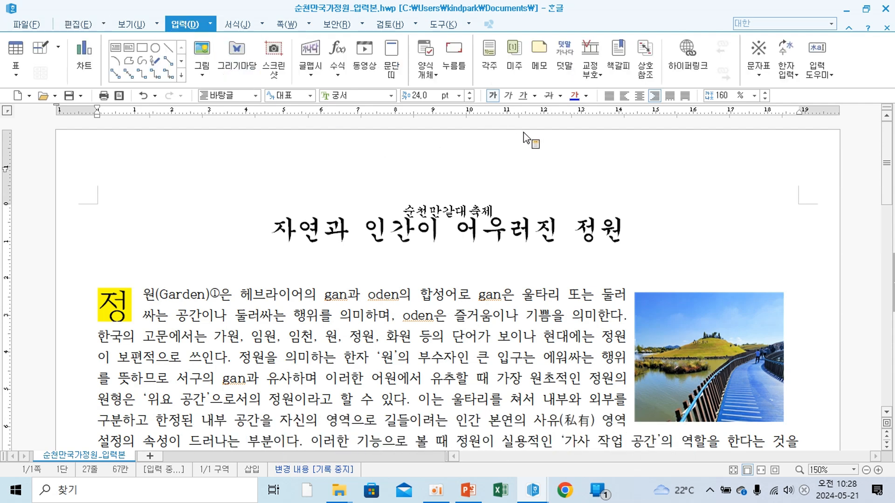
left_click(287, 24)
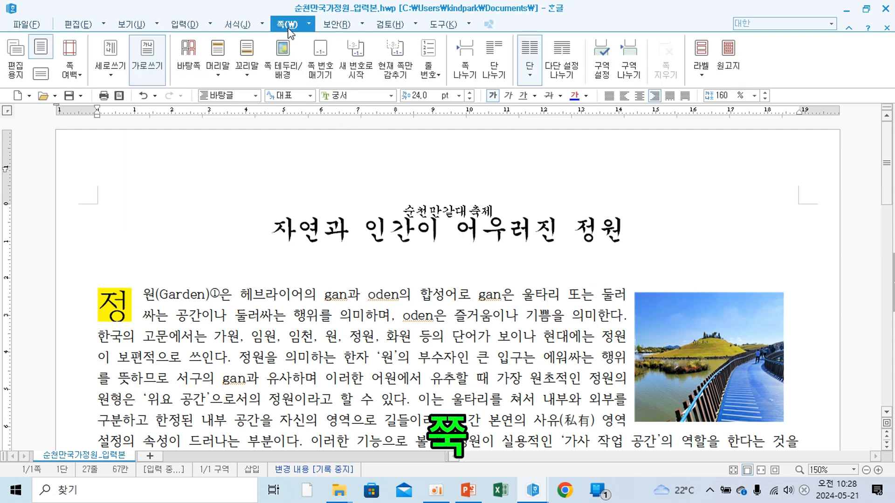
left_click(239, 24)
left_click(285, 25)
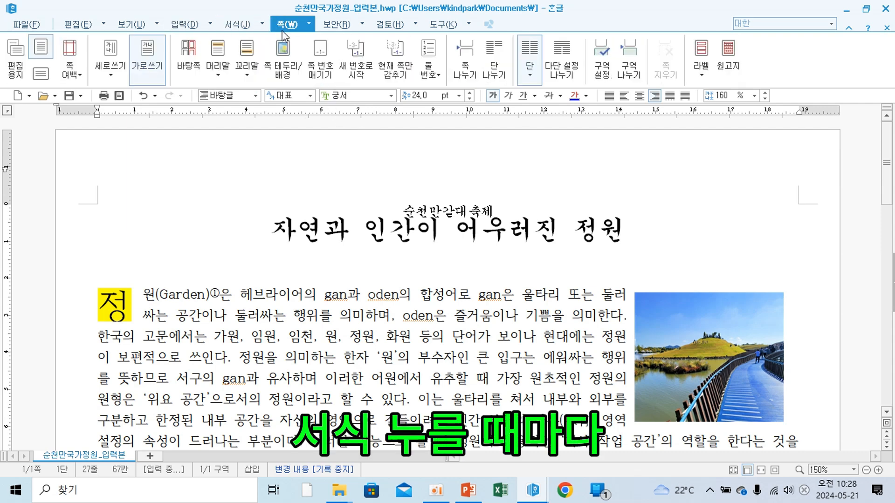
left_click(344, 33)
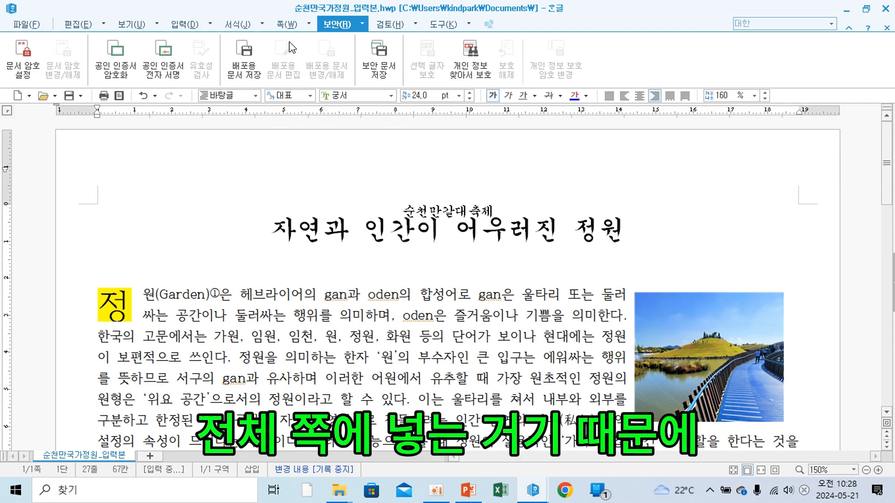
Create a header (머리말) for both pages (양 쪽) without a preset layout (없음)
left_click(291, 25)
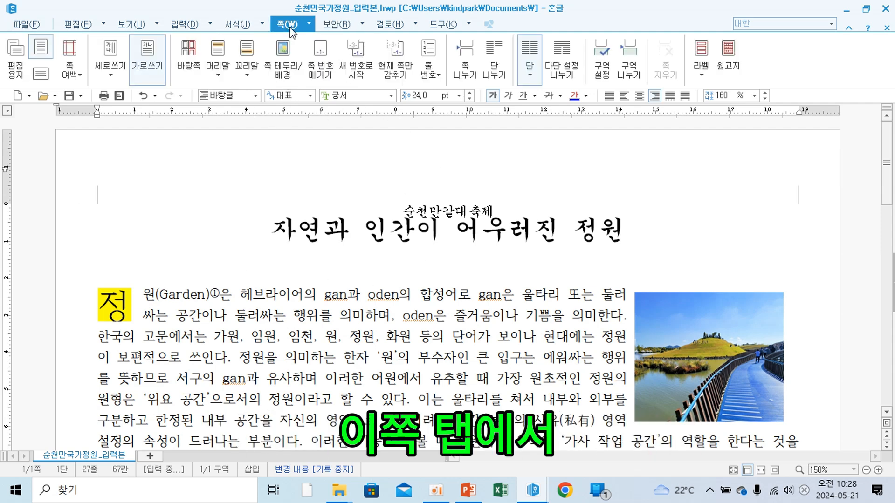
left_click(222, 77)
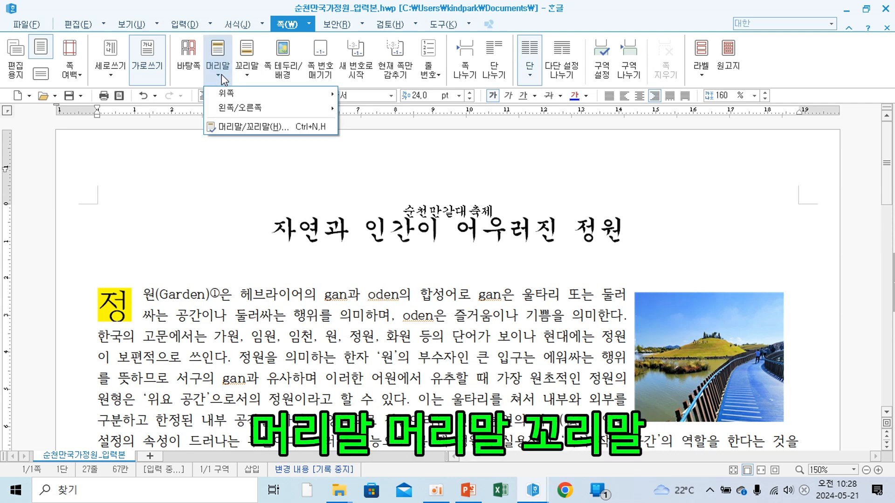
left_click(232, 131)
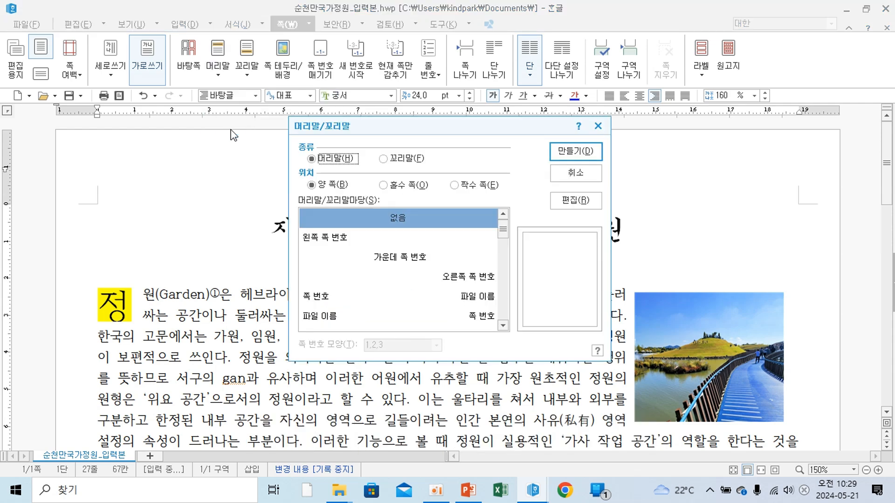
left_click(586, 150)
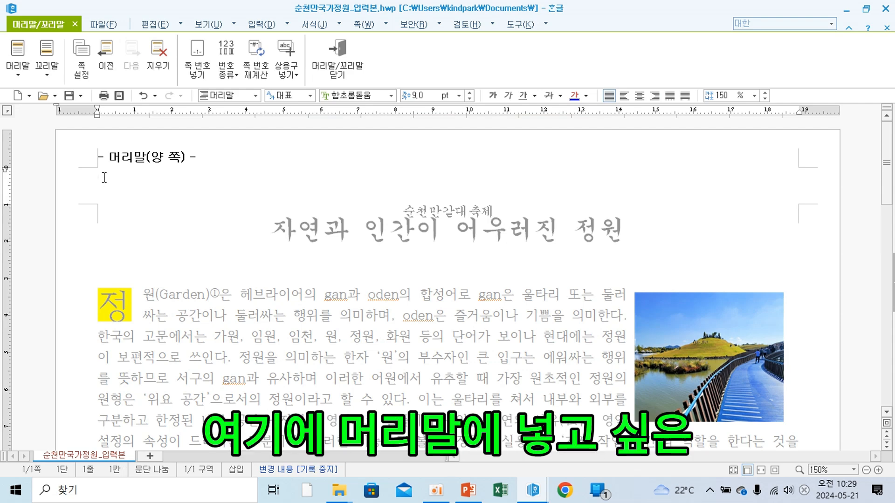
Enter 한국관광공사 as the header text, right-align it and close header editing
type("한글")
type("관")
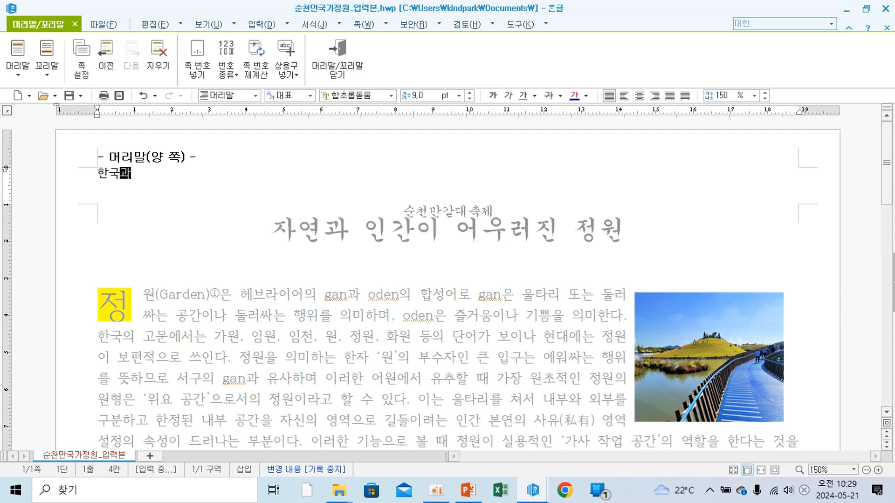
type("광공사")
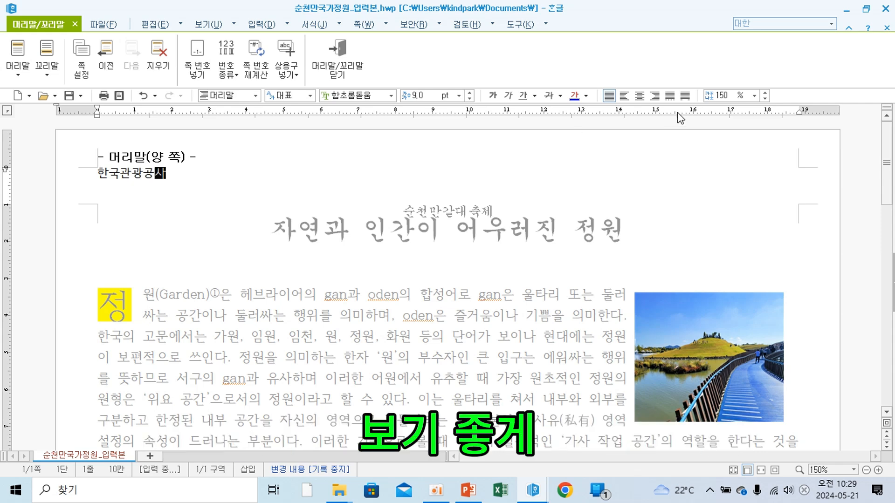
left_click(654, 97)
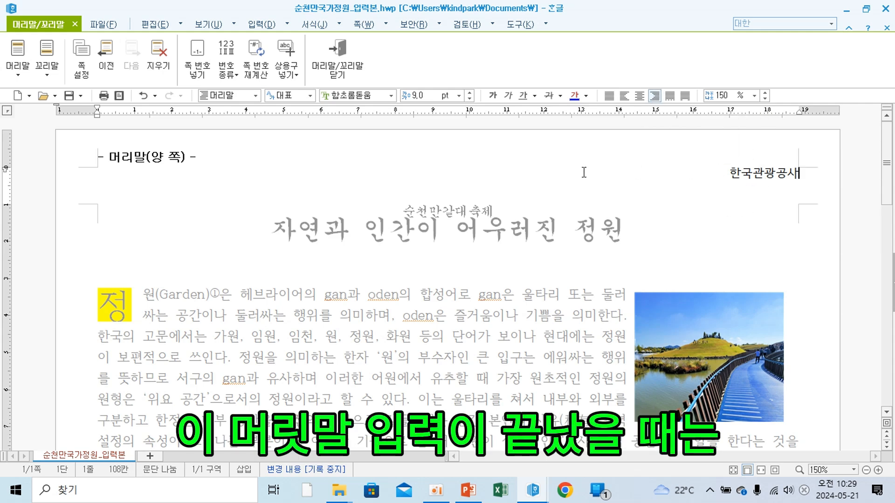
left_click(334, 66)
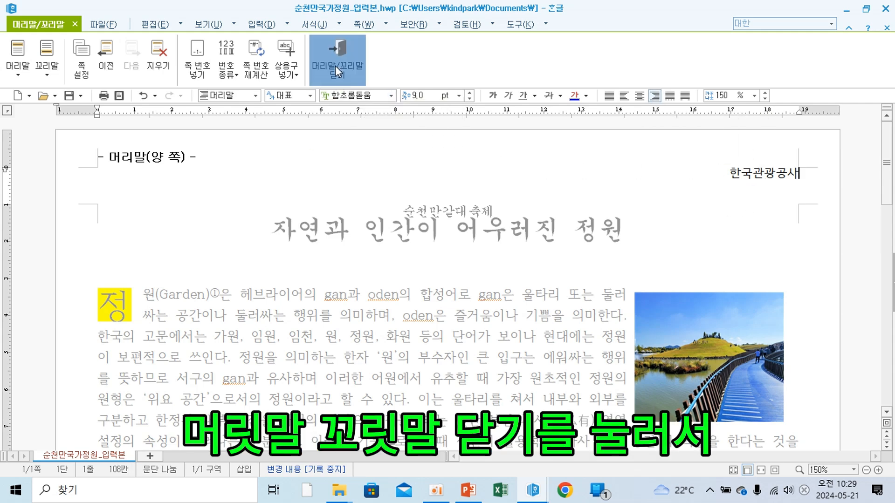
scroll(370, 220, "up", 12)
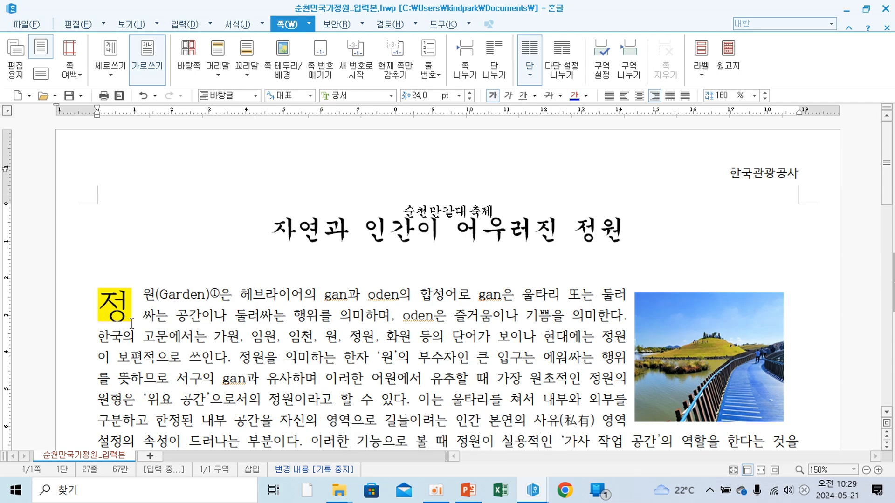
Start adding page numbers (쪽 번호 매기기) and place the number at the bottom centre of the page
scroll(259, 304, "down", 6)
scroll(259, 303, "down", 10)
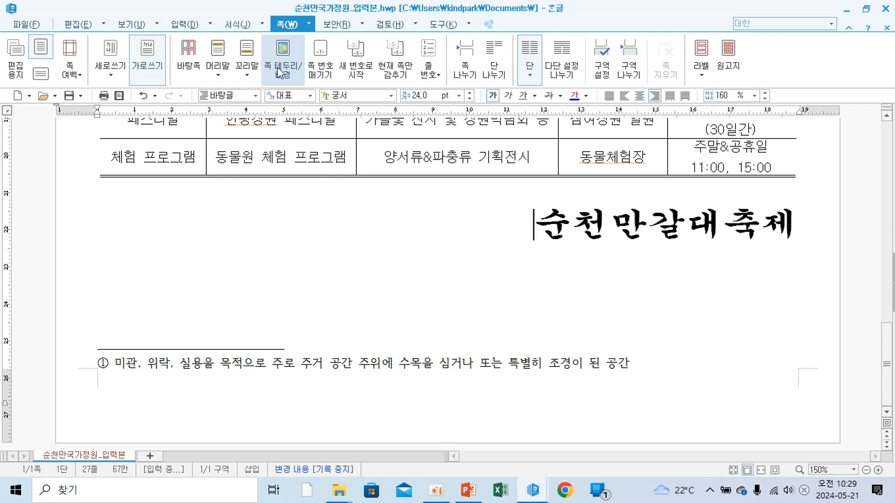
left_click(321, 69)
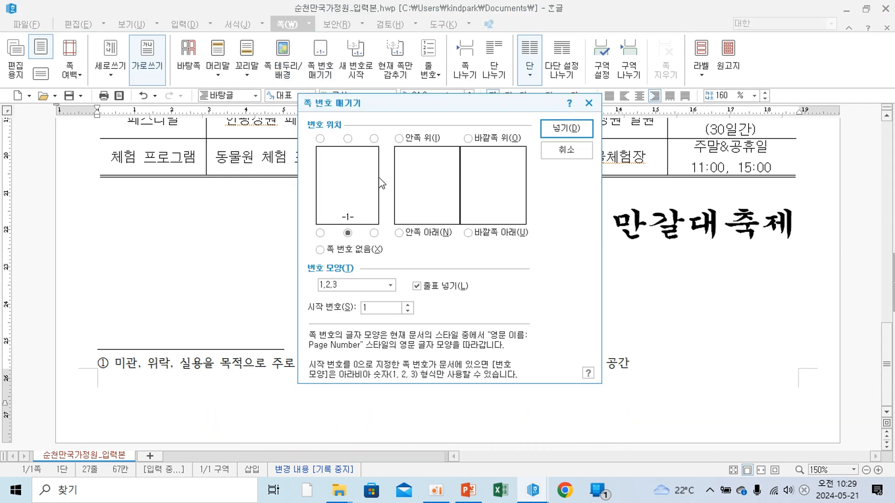
left_click(321, 233)
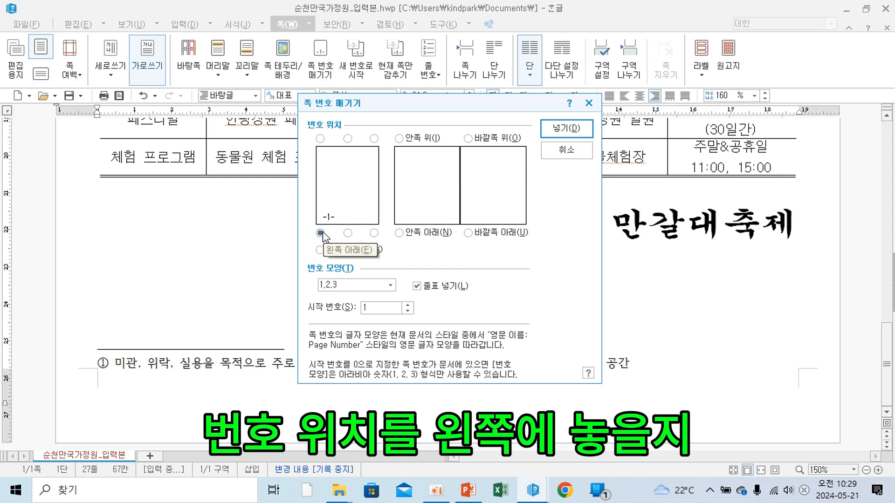
left_click(347, 233)
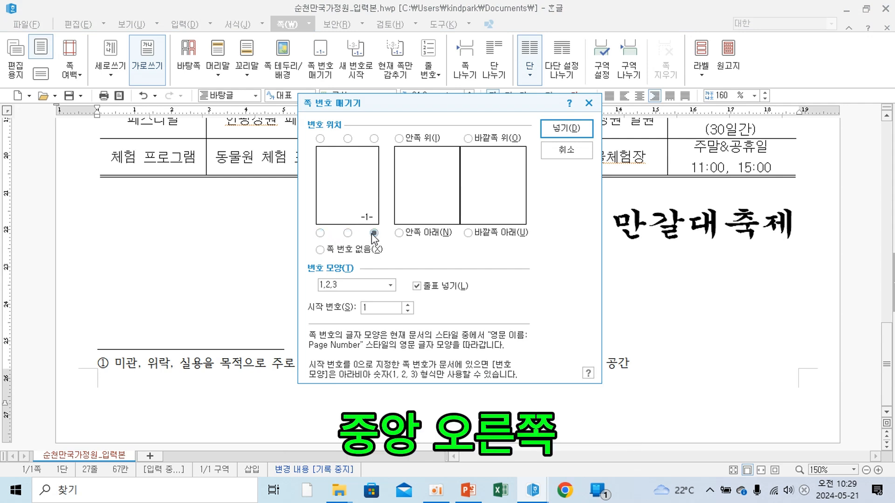
left_click(348, 233)
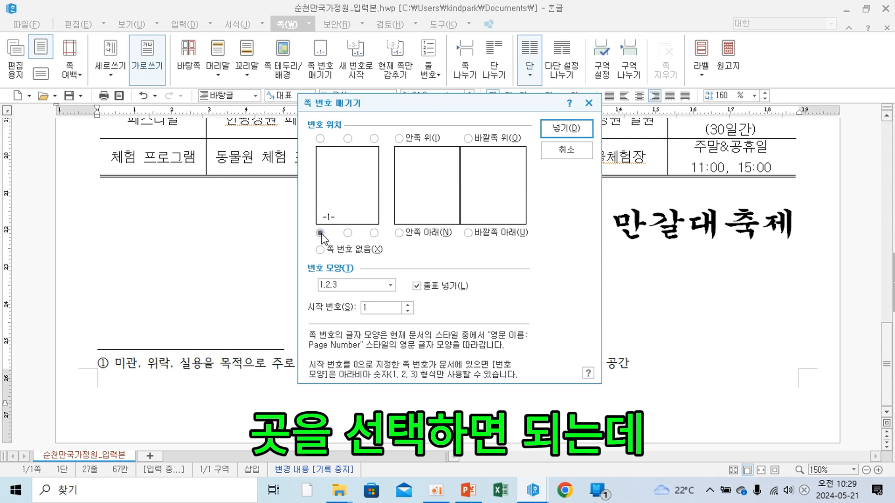
left_click(348, 233)
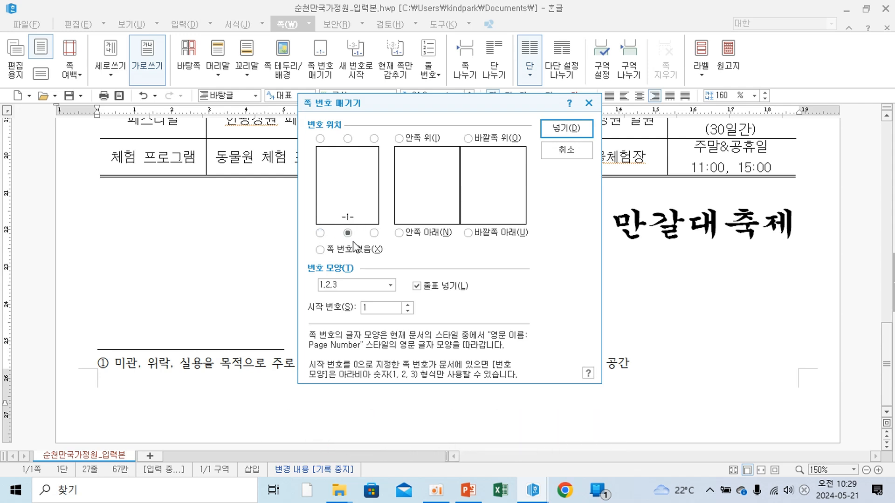
Try the 一,二,三 and I,II,III number formats for the page number
left_click(369, 289)
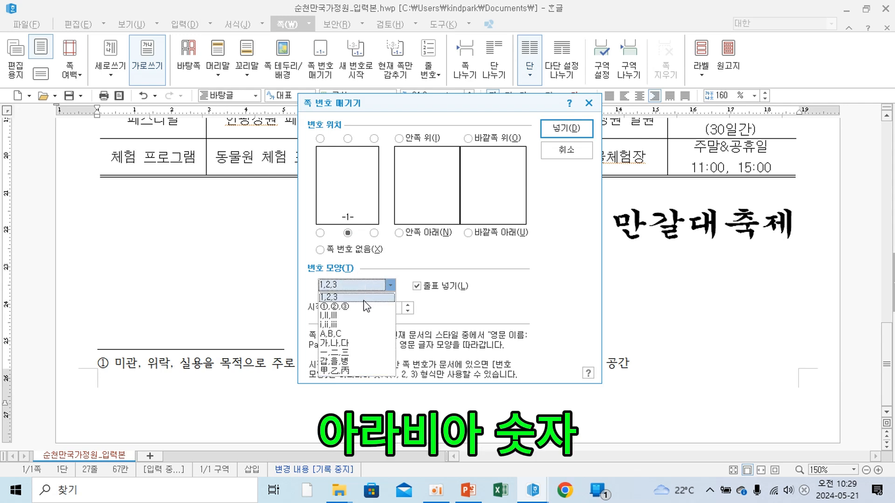
left_click(363, 293)
left_click(360, 287)
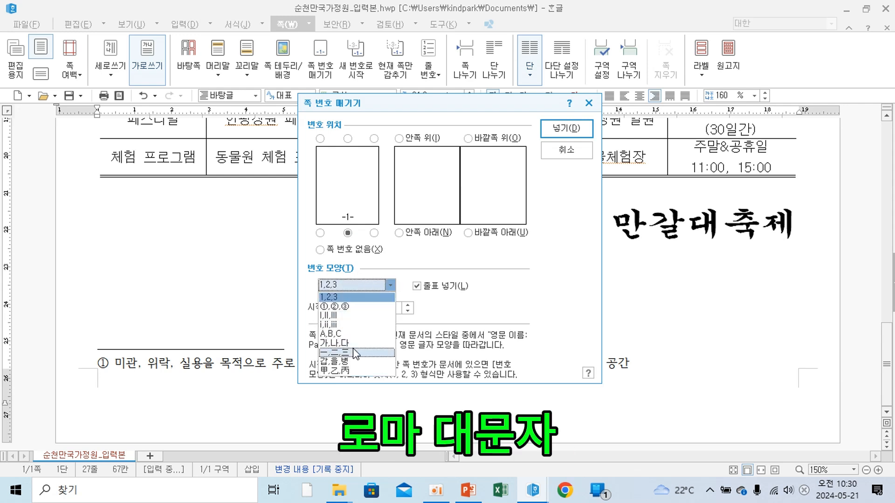
left_click(353, 349)
left_click(359, 287)
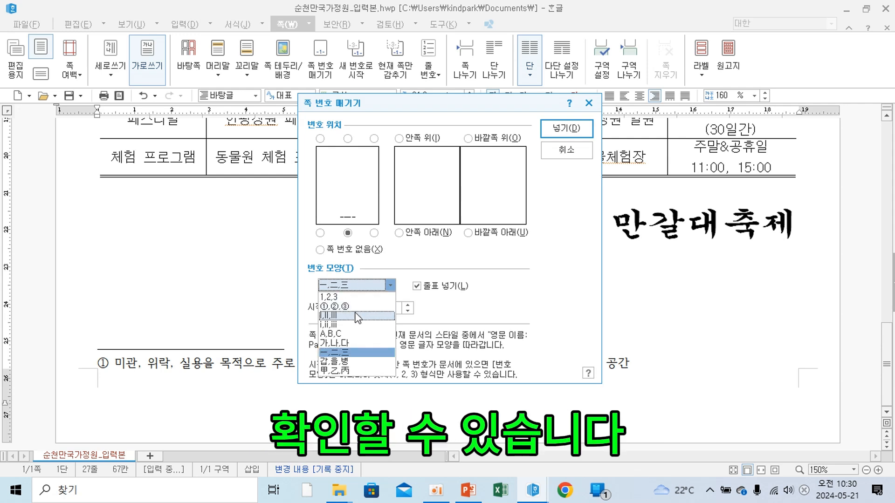
left_click(357, 316)
Set the page number format to 1,2,3 with dashes (줄표 넣기) kept on, and insert the page number
left_click(356, 285)
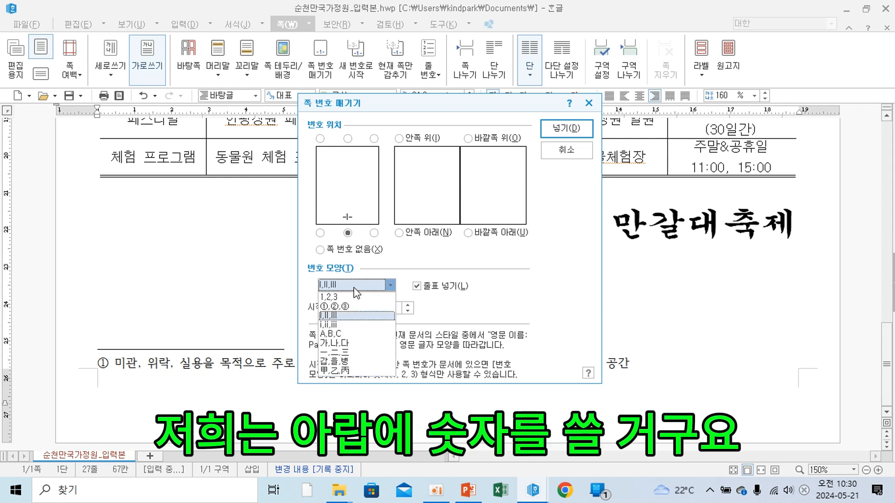
left_click(356, 297)
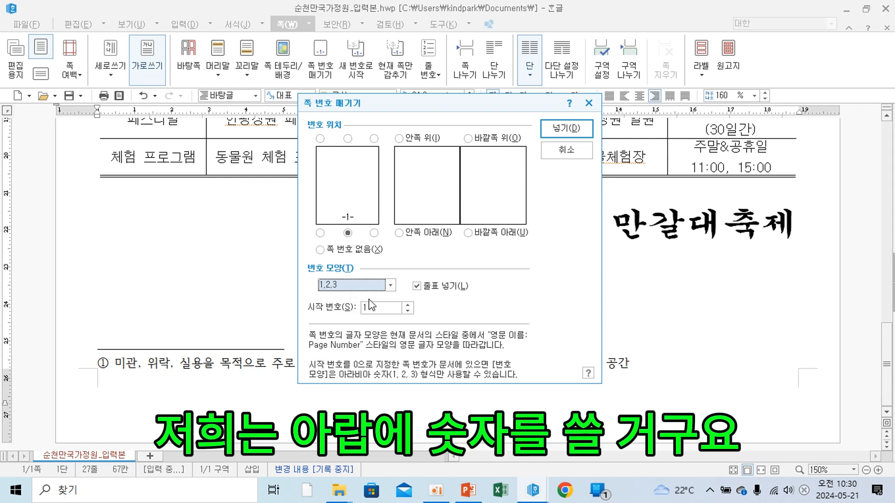
left_click(415, 288)
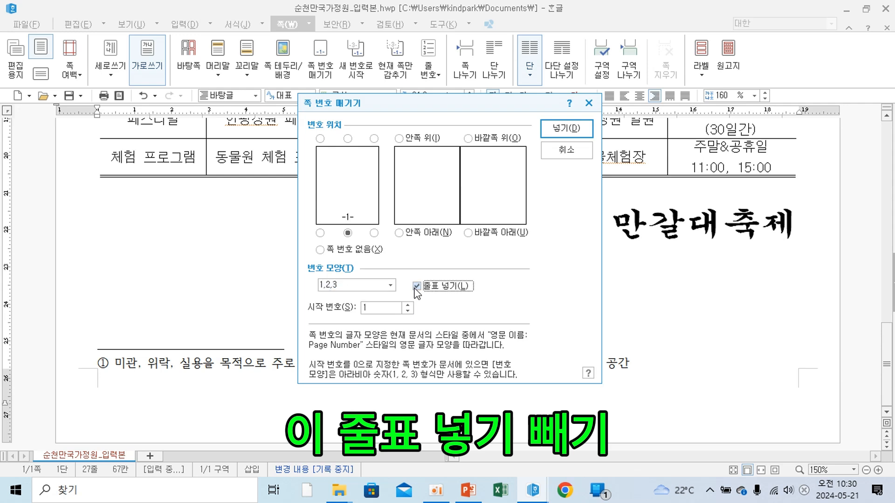
left_click(416, 286)
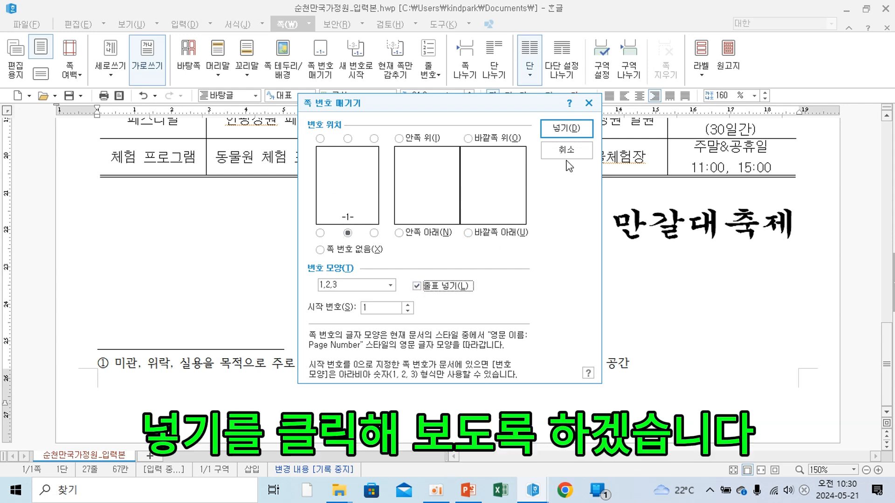
left_click(564, 134)
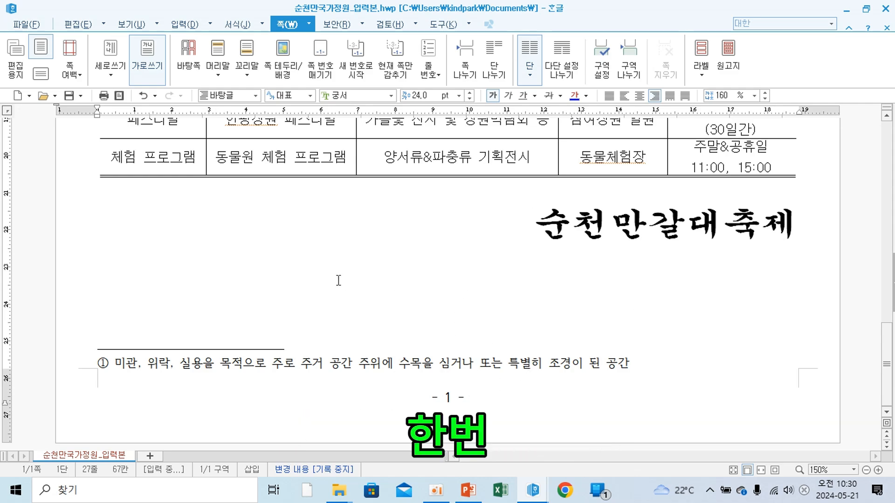
Insert a page break after the closing line 순천만갈대축제 and check the header and page number on the new page
scroll(457, 335, "up", 15)
scroll(457, 335, "down", 6)
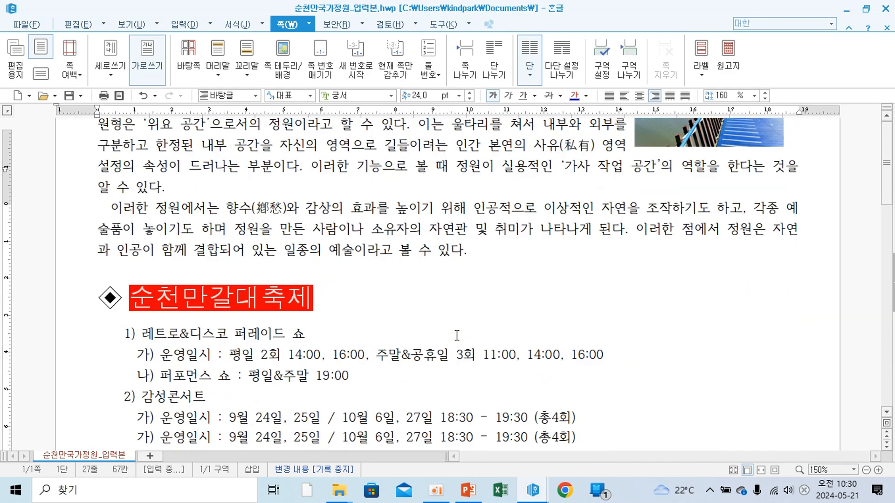
scroll(457, 335, "down", 8)
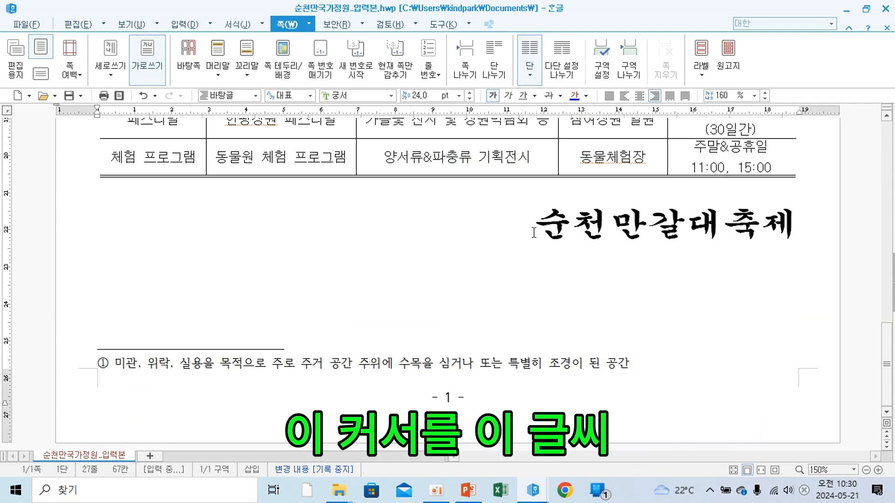
left_click(799, 230)
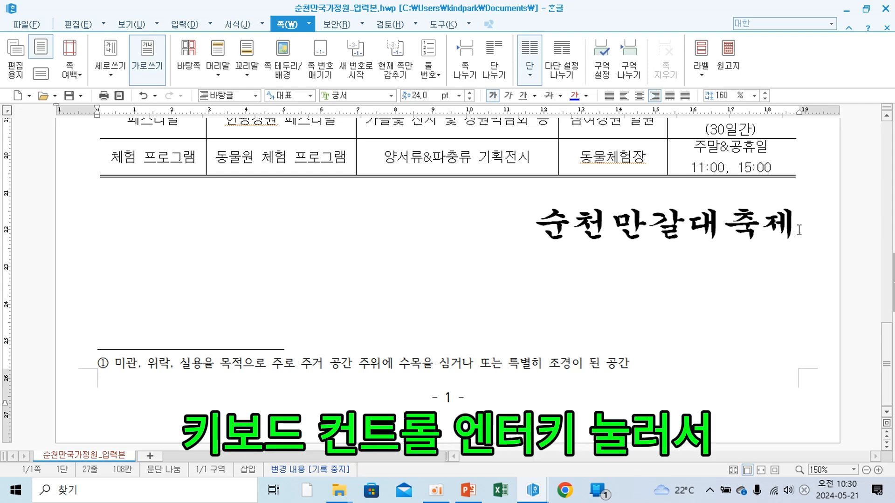
key("ctrl+Return")
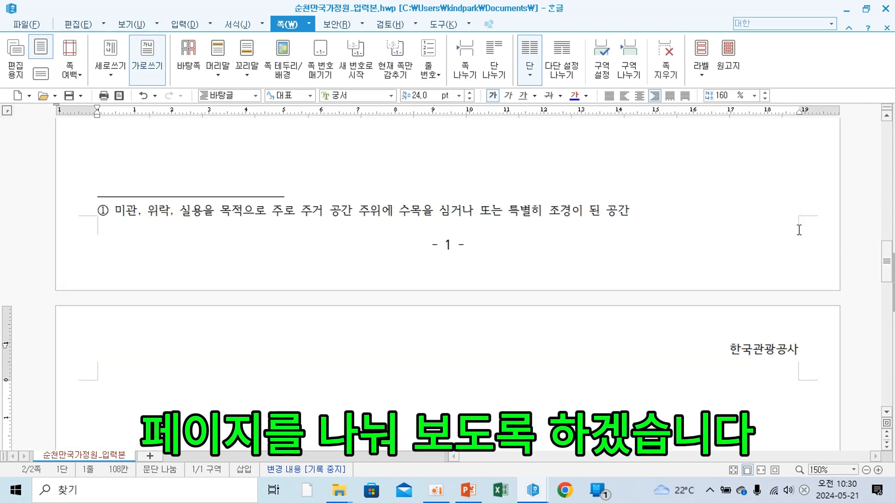
scroll(623, 362, "down", 2)
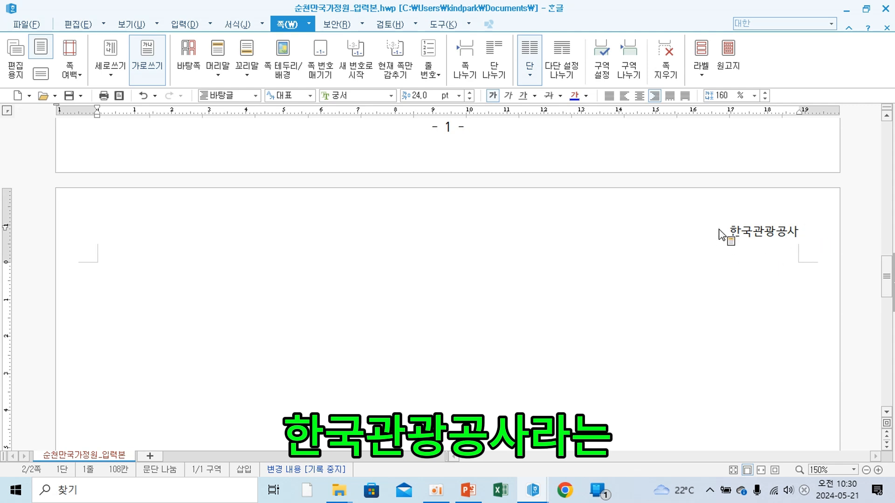
scroll(480, 350, "down", 8)
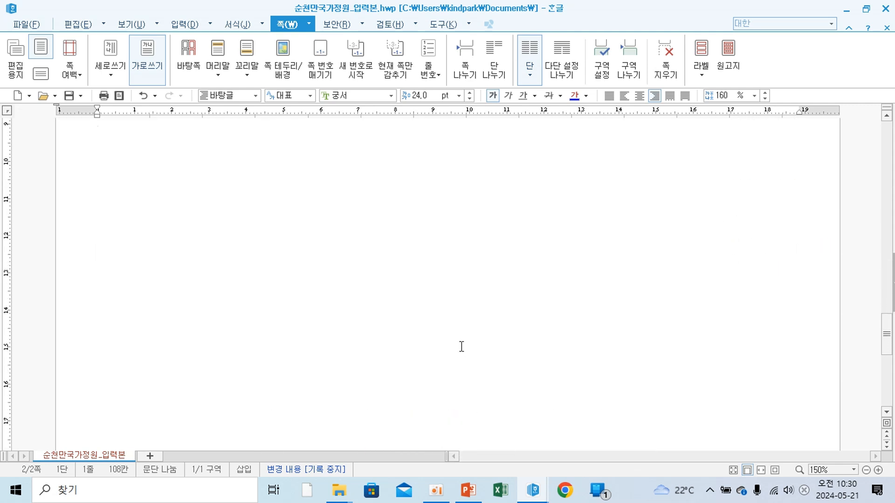
scroll(461, 347, "down", 6)
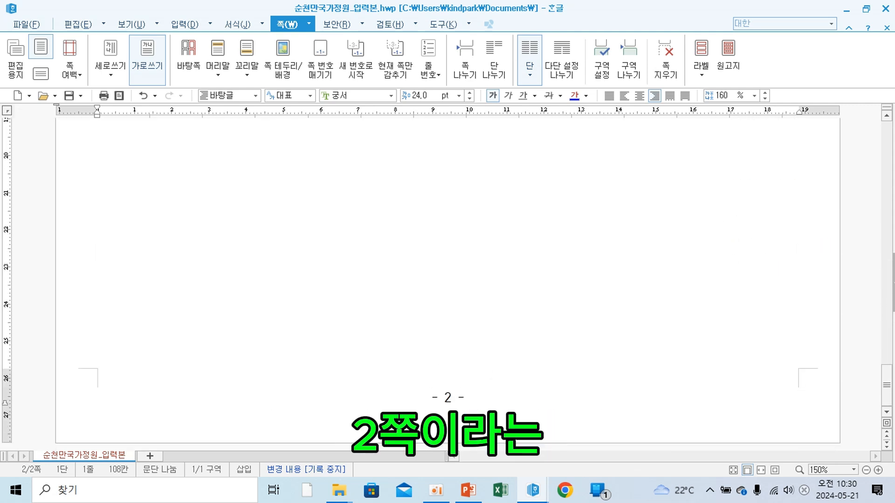